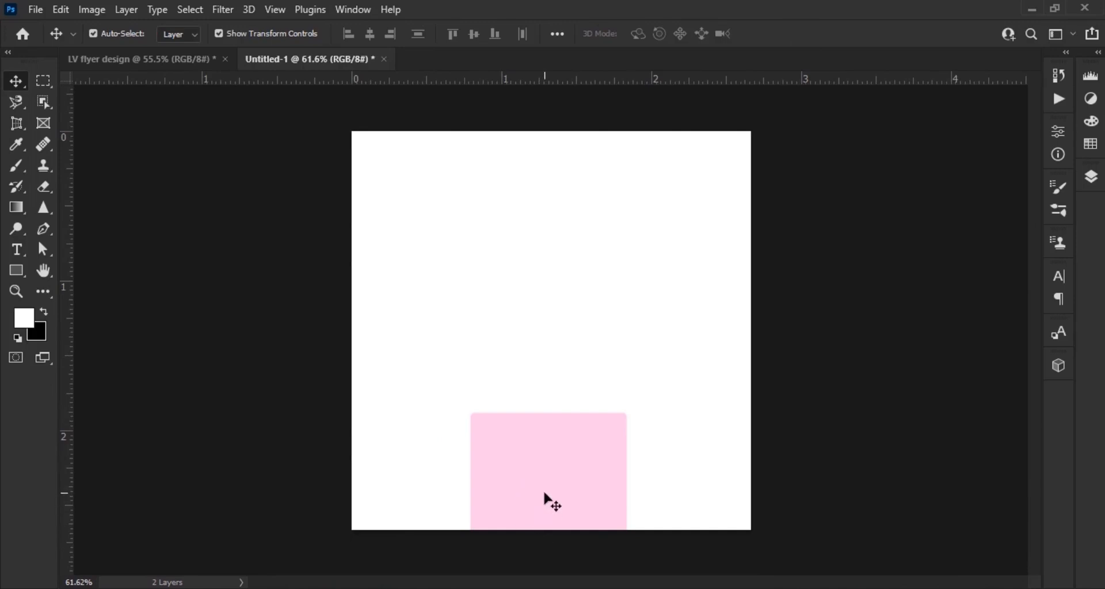
# - Change the pink rectangle's fill colour to 2f6484
pyautogui.moveTo(569, 495); pyautogui.dragTo(535, 398)
pyautogui.click(535, 398)
pyautogui.click(1091, 178)
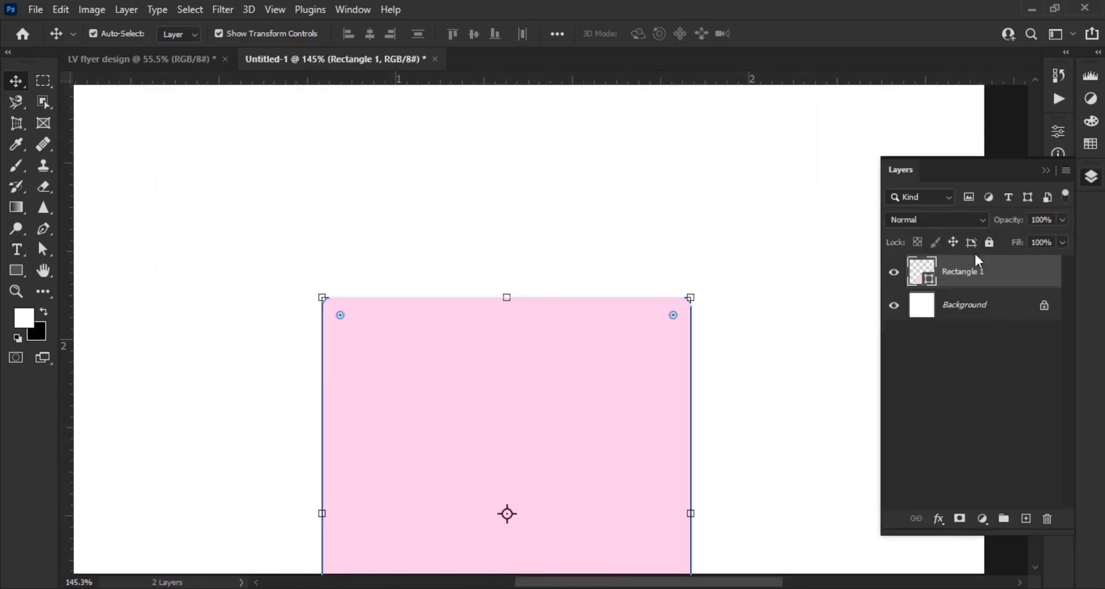
pyautogui.doubleClick(928, 280)
pyautogui.write('2f6484')
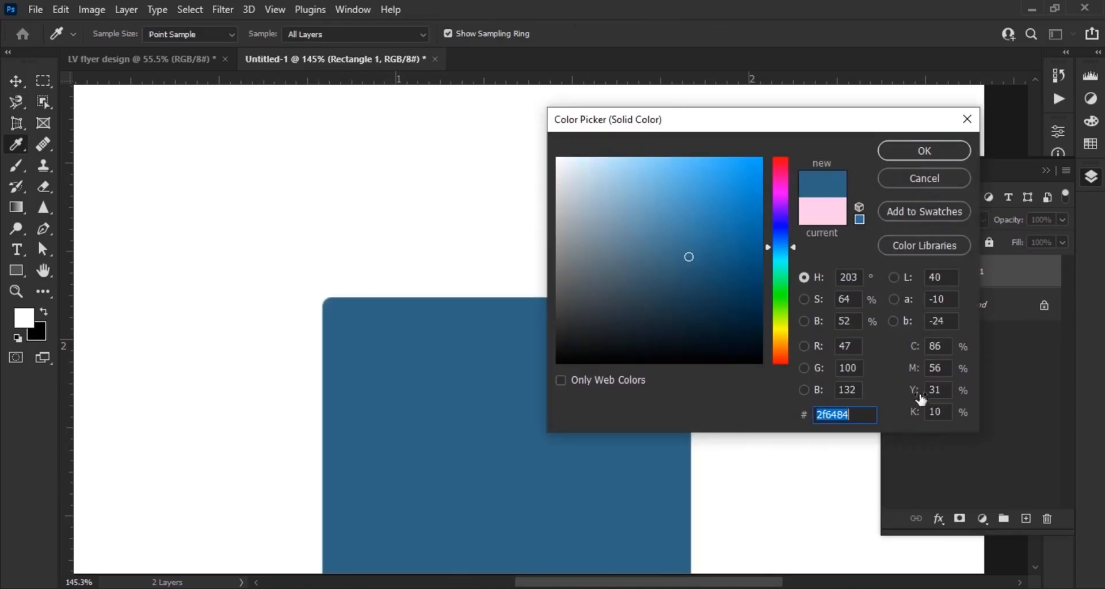
pyautogui.click(924, 150)
pyautogui.scroll(-6, 727, 363)
pyautogui.click(728, 364)
pyautogui.scroll(-6, 633, 420)
pyautogui.scroll(12, 571, 458)
# - Draw a flat ellipse of about 380 by 64 px just above the blue rectangle
pyautogui.rightClick(19, 273)
pyautogui.click(118, 273)
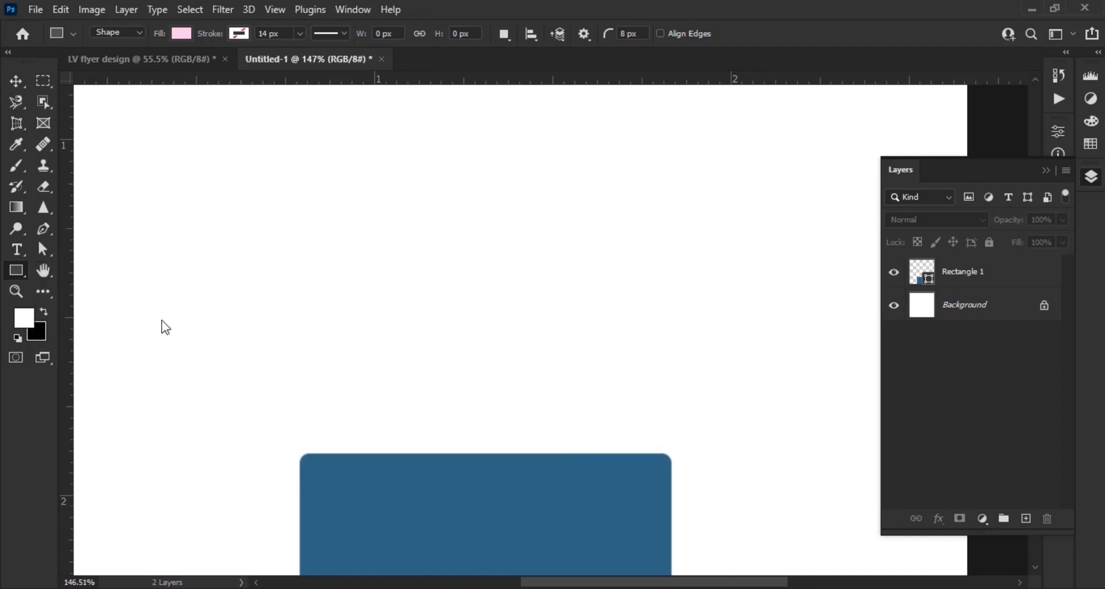
pyautogui.moveTo(250, 371); pyautogui.dragTo(701, 445)
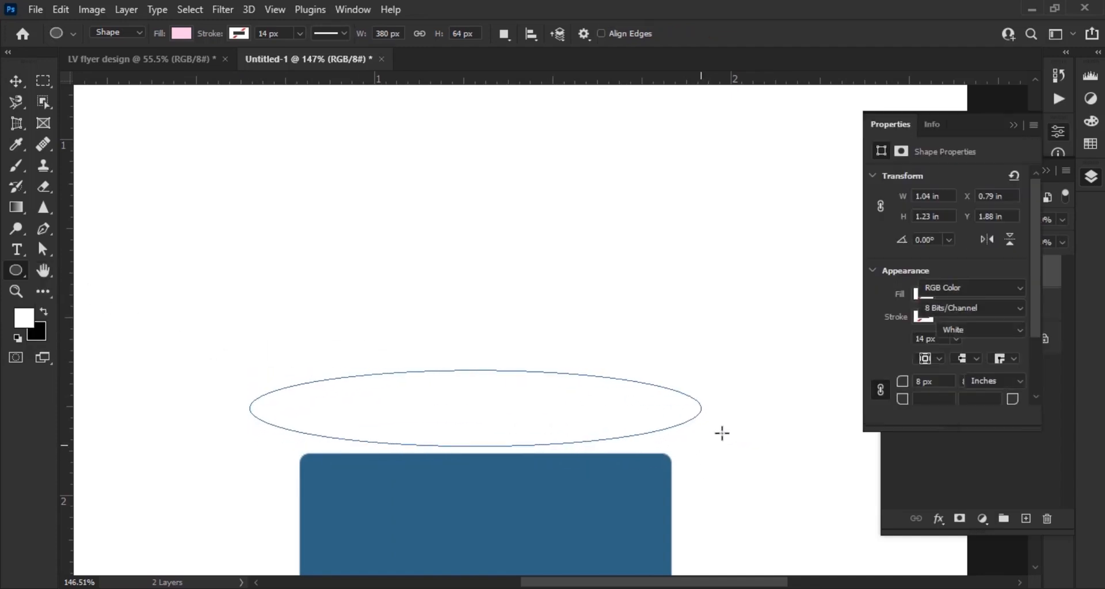
pyautogui.click(1013, 126)
pyautogui.click(15, 85)
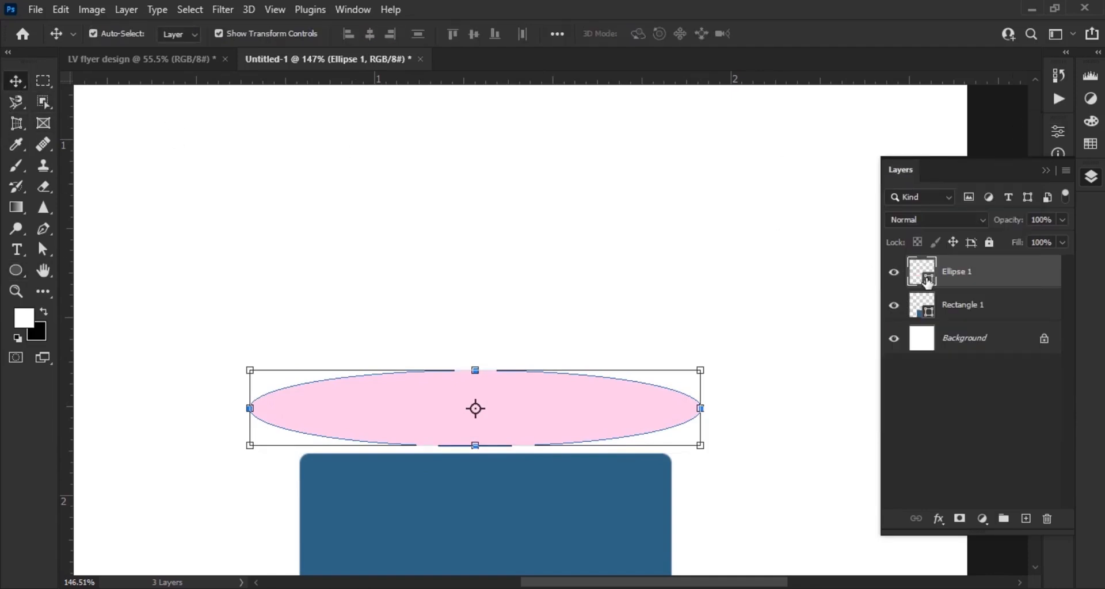
# - Change the ellipse's fill to a muted dark mauve
pyautogui.doubleClick(921, 271)
pyautogui.click(656, 264)
pyautogui.press('Return')
pyautogui.scroll(4, 641, 402)
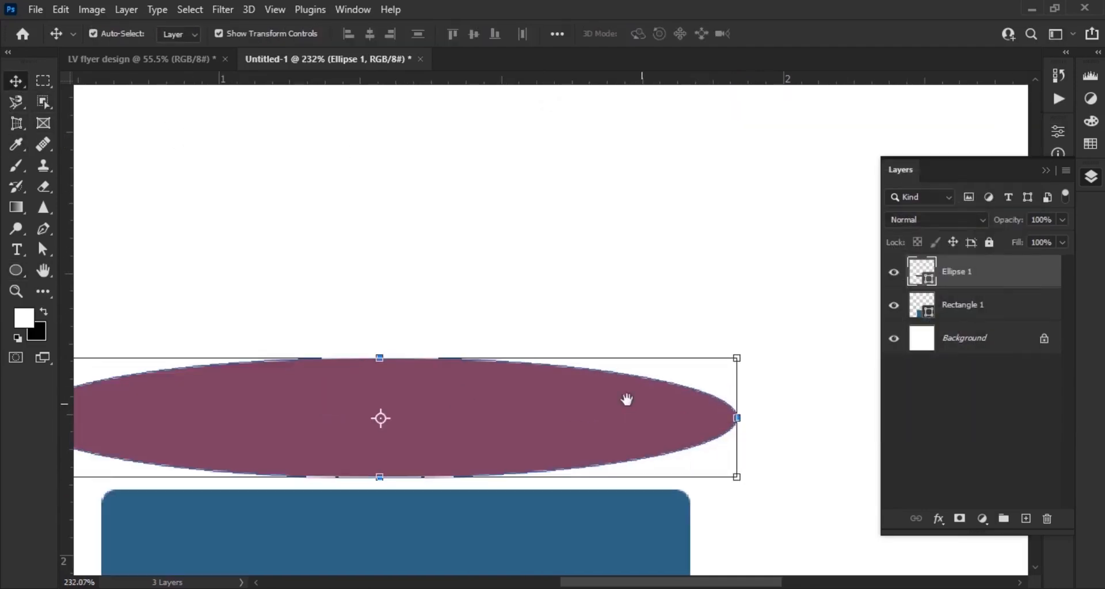
# - Lower the ellipse onto the rectangle's top and scale its width to 86.58%, aligning its left end with the rectangle's left side
pyautogui.moveTo(630, 401); pyautogui.dragTo(783, 318)
pyautogui.moveTo(184, 335); pyautogui.dragTo(295, 334)
pyautogui.scroll(2, 316, 412)
pyautogui.moveTo(316, 413); pyautogui.dragTo(343, 377)
pyautogui.moveTo(453, 292); pyautogui.dragTo(432, 381)
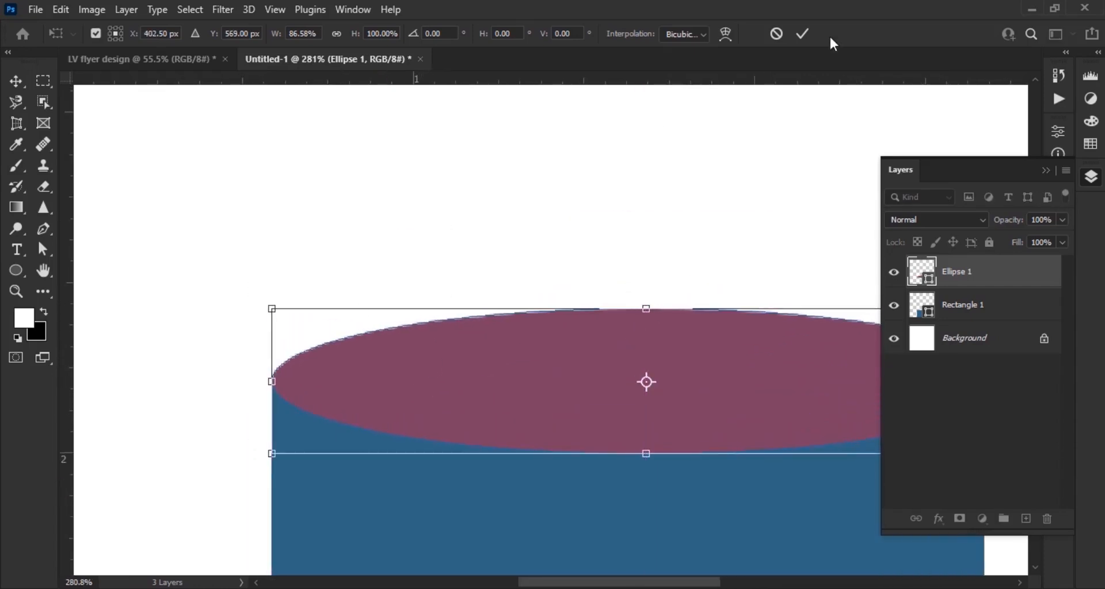
pyautogui.click(805, 36)
# - Narrow the ellipse so its right end meets the rectangle's right side, and flatten it slightly from above
pyautogui.scroll(3, 422, 350)
pyautogui.hscroll(3, 646, 436)
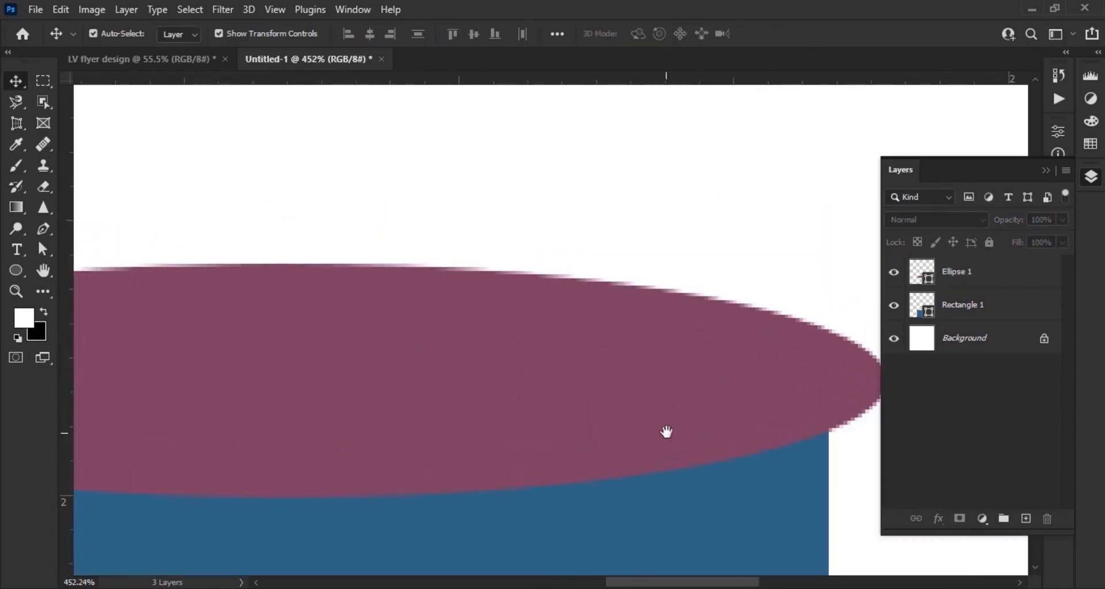
pyautogui.moveTo(782, 380); pyautogui.dragTo(724, 398)
pyautogui.click(802, 35)
pyautogui.scroll(-5, 643, 316)
pyautogui.scroll(3, 518, 267)
pyautogui.moveTo(520, 267); pyautogui.dragTo(520, 293)
pyautogui.click(802, 33)
pyautogui.hotkey('ctrl', '0')
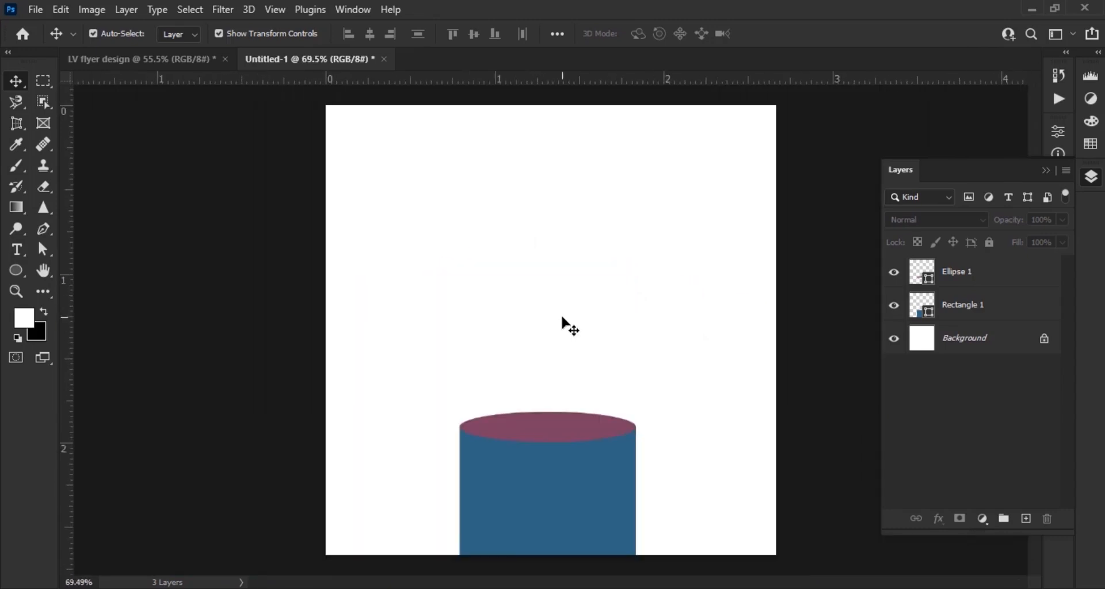
# - Fine-tune how the ellipse sits on the rectangle, and widen both shapes into a larger cylinder centred at the canvas bottom
pyautogui.scroll(5, 614, 464)
pyautogui.hotkey('ctrl', 't')
pyautogui.moveTo(535, 451); pyautogui.dragTo(538, 440)
pyautogui.click(803, 35)
pyautogui.scroll(-5, 513, 278)
pyautogui.scroll(3, 516, 378)
pyautogui.scroll(-2, 503, 362)
pyautogui.moveTo(506, 360); pyautogui.dragTo(565, 427)
pyautogui.scroll(-3, 633, 403)
pyautogui.scroll(1, 570, 483)
pyautogui.scroll(-2, 565, 505)
pyautogui.moveTo(550, 382); pyautogui.dragTo(549, 357)
pyautogui.moveTo(551, 398); pyautogui.dragTo(553, 422)
pyautogui.press('Return')
pyautogui.scroll(5, 538, 470)
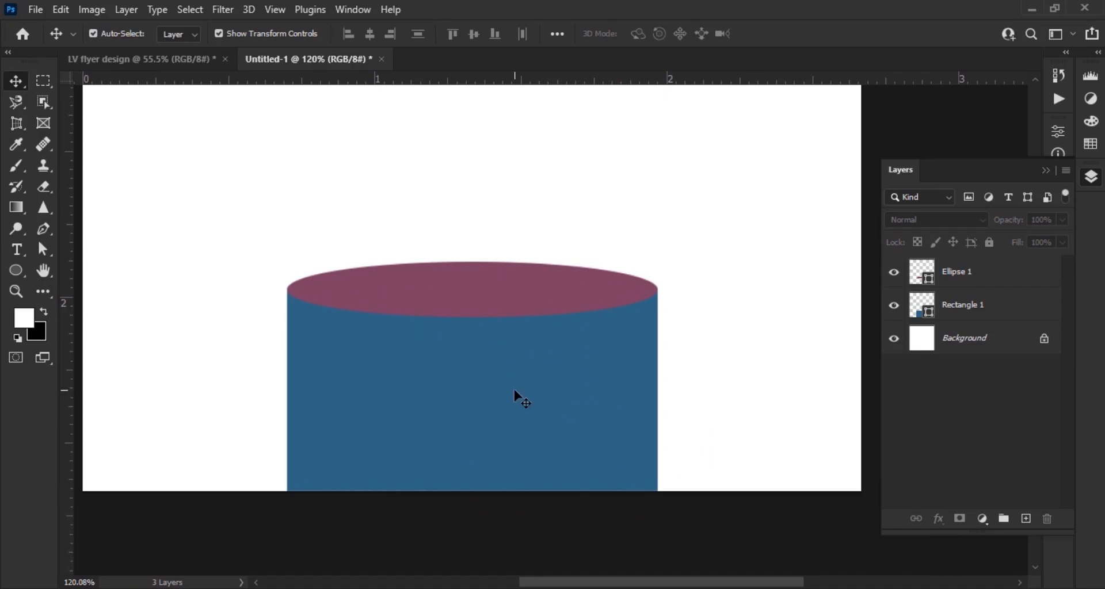
# - Add an empty layer directly above the rectangle layer, leaving nothing selected
pyautogui.click(555, 445)
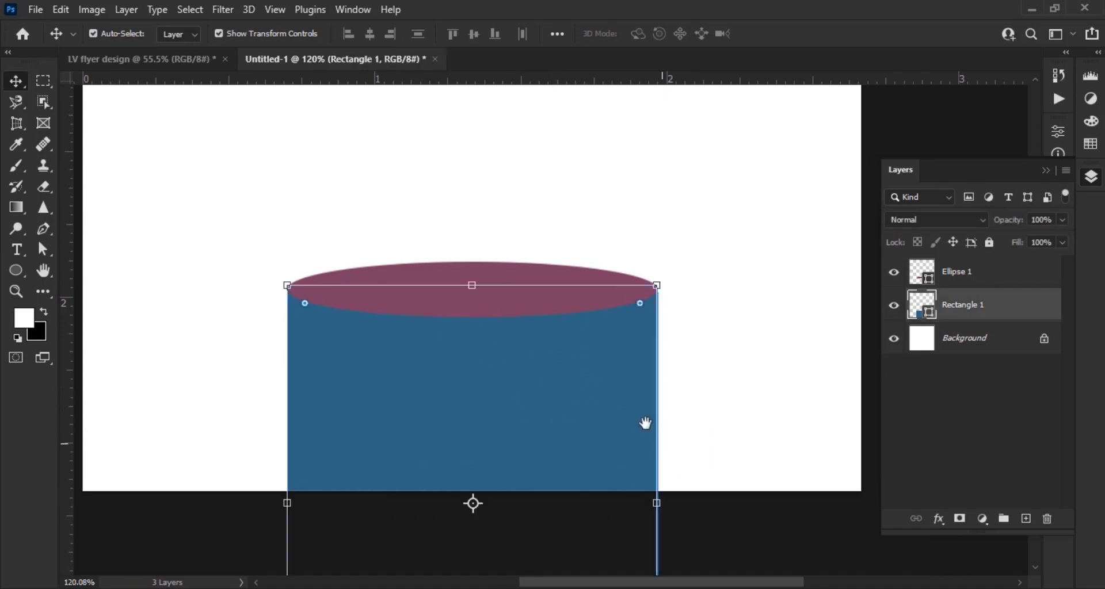
pyautogui.doubleClick(930, 312)
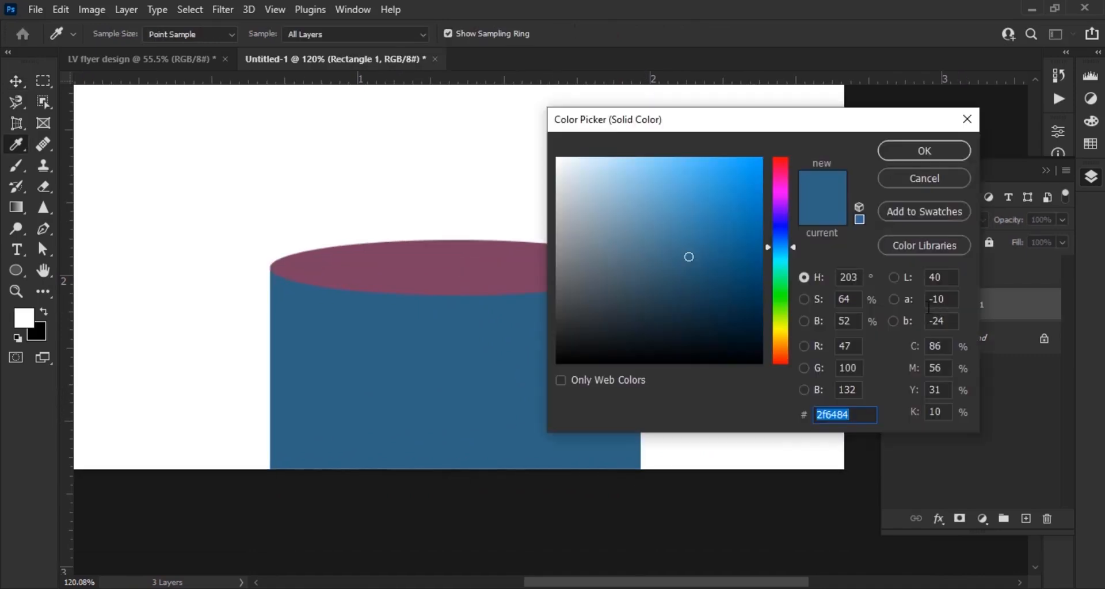
pyautogui.press('Return')
pyautogui.click(1026, 519)
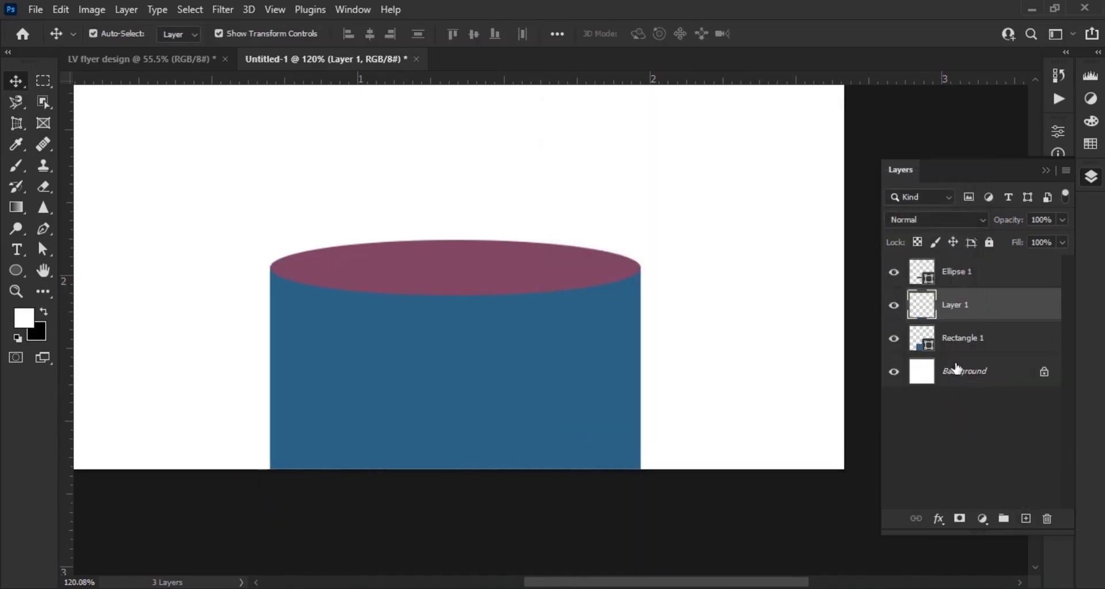
pyautogui.keyDown('ctrl'); pyautogui.click(931, 345); pyautogui.keyUp('ctrl')
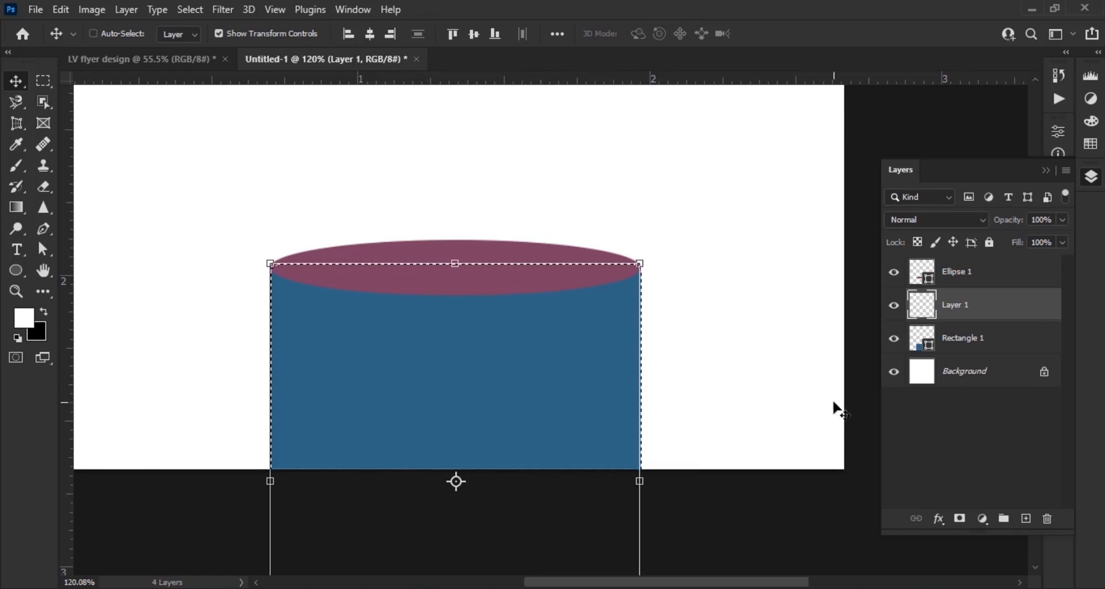
pyautogui.hotkey('ctrl', 'd')
# - Select a tall narrow strip near the cylinder's left side and fill it with solid colour def3ff
pyautogui.click(48, 85)
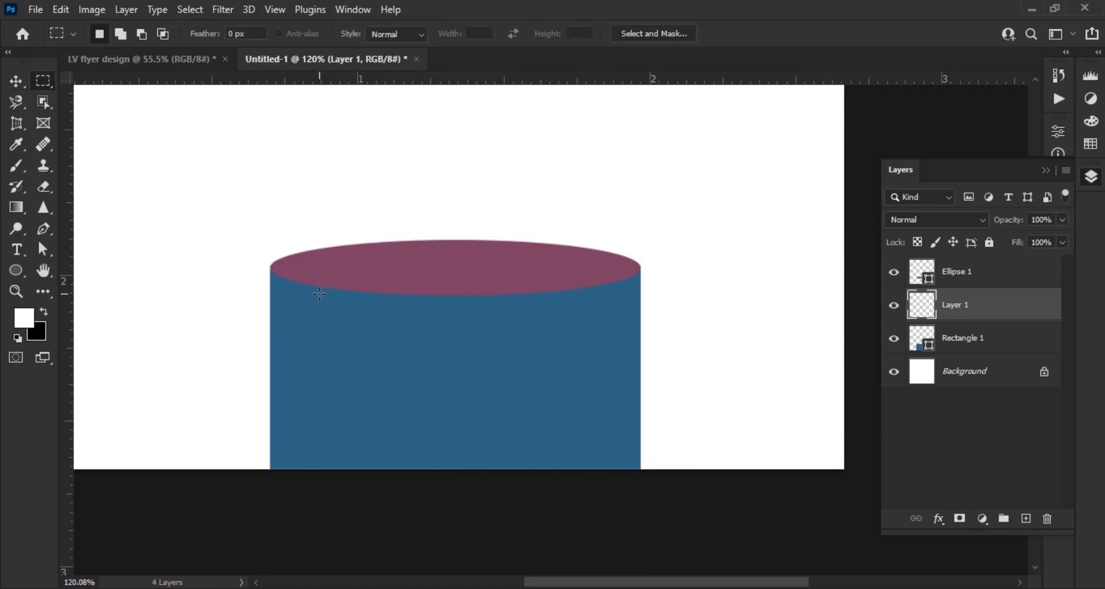
pyautogui.moveTo(291, 280); pyautogui.dragTo(355, 488)
pyautogui.click(982, 518)
pyautogui.click(1038, 237)
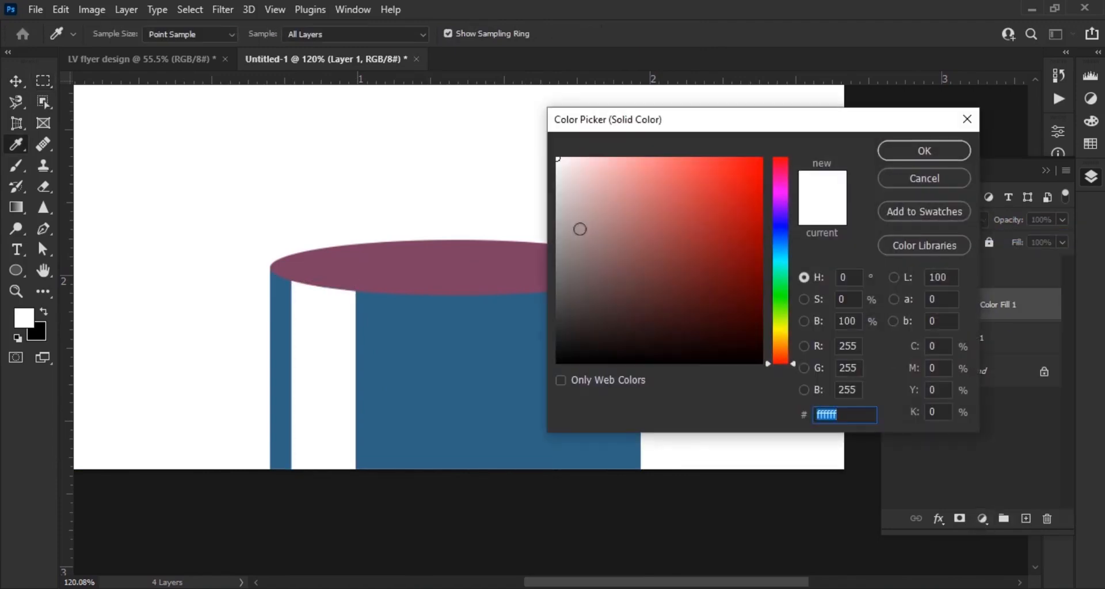
pyautogui.click(402, 384)
pyautogui.moveTo(600, 193)
pyautogui.mouseDown()
pyautogui.moveTo(603, 138)
pyautogui.moveTo(582, 132)
pyautogui.mouseUp()
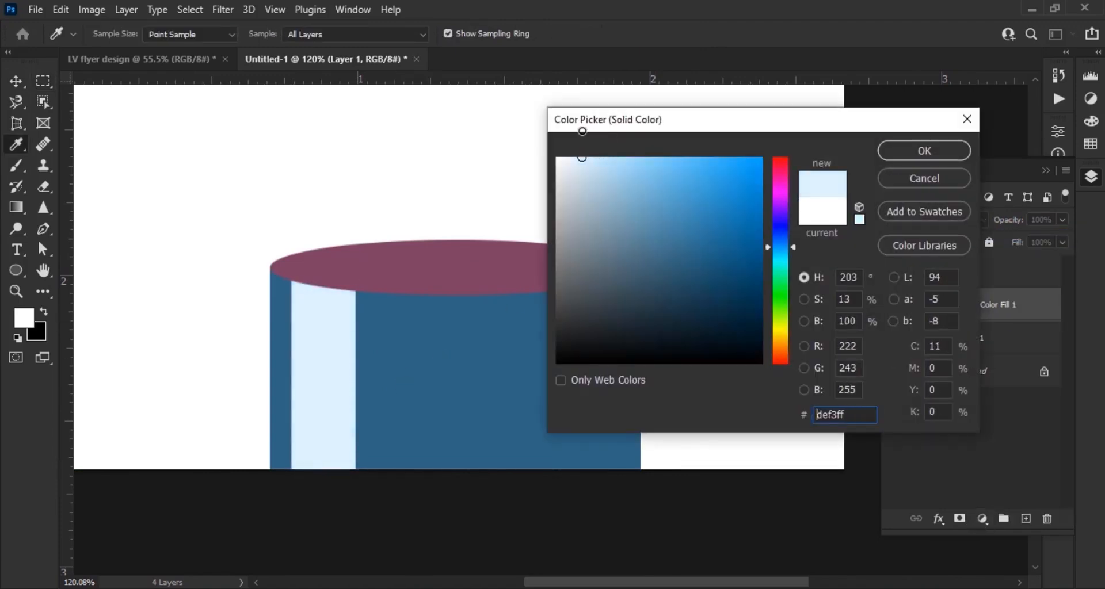
pyautogui.click(920, 151)
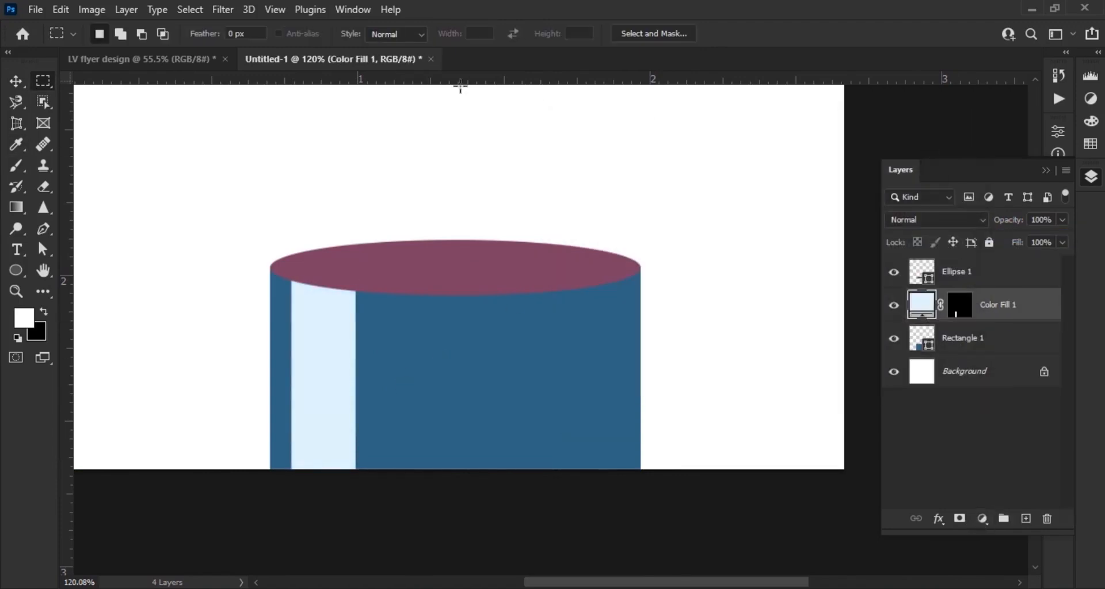
# - Convert the light blue strip to a smart object and soften it with a Gaussian Blur
pyautogui.click(216, 16)
pyautogui.moveTo(247, 234)
pyautogui.click(468, 278)
pyautogui.click(469, 235)
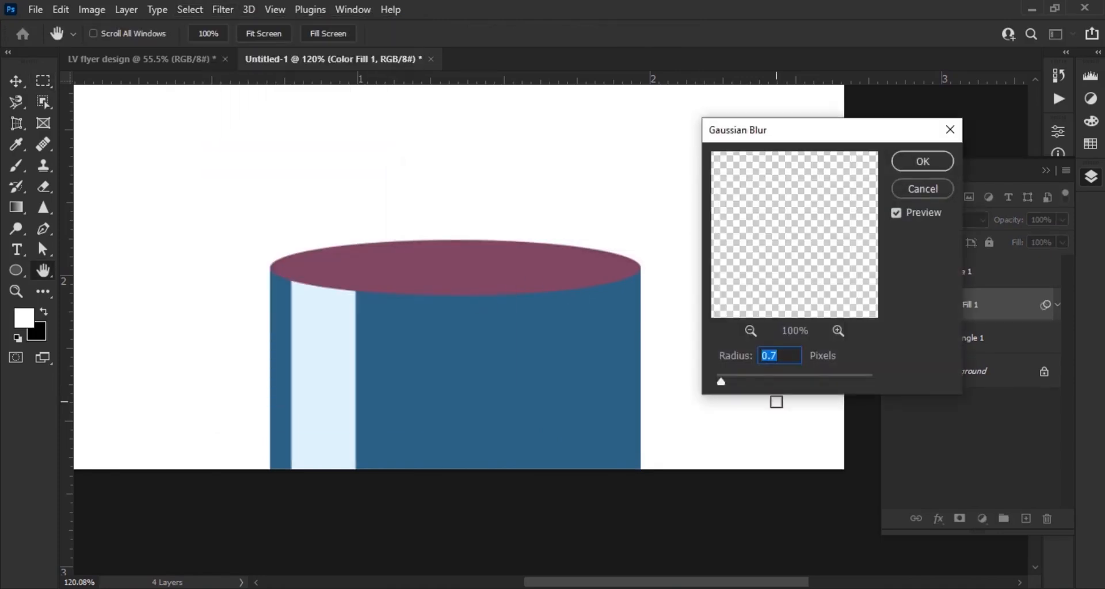
pyautogui.moveTo(732, 380); pyautogui.dragTo(787, 381)
pyautogui.click(922, 161)
# - Duplicate the blurred highlight twice, placing one copy at the cylinder's middle and the other toward its right side
pyautogui.moveTo(978, 318); pyautogui.dragTo(1025, 518)
pyautogui.click(13, 80)
pyautogui.moveTo(346, 426); pyautogui.dragTo(471, 422)
pyautogui.moveTo(999, 324); pyautogui.dragTo(1026, 519)
pyautogui.moveTo(483, 414); pyautogui.dragTo(579, 414)
# - Readjust the Gaussian Blur radius of the rightmost highlight copy
pyautogui.doubleClick(982, 354)
pyautogui.moveTo(795, 379); pyautogui.dragTo(791, 377)
pyautogui.press('Return')
# - Nudge the rightmost highlight slightly to the left and set its opacity to 88%
pyautogui.moveTo(461, 424); pyautogui.dragTo(453, 424)
pyautogui.moveTo(1011, 226)
pyautogui.mouseDown()
pyautogui.moveTo(979, 239)
pyautogui.moveTo(1012, 227)
pyautogui.mouseUp()
pyautogui.click(604, 402)
pyautogui.click(762, 481)
pyautogui.scroll(-6, 629, 391)
pyautogui.scroll(5, 613, 536)
pyautogui.moveTo(623, 514); pyautogui.dragTo(516, 367)
# - On a new layer above the highlights, select a strip over the cylinder's right edge and fill it with solid colour 06283d
pyautogui.click(973, 303)
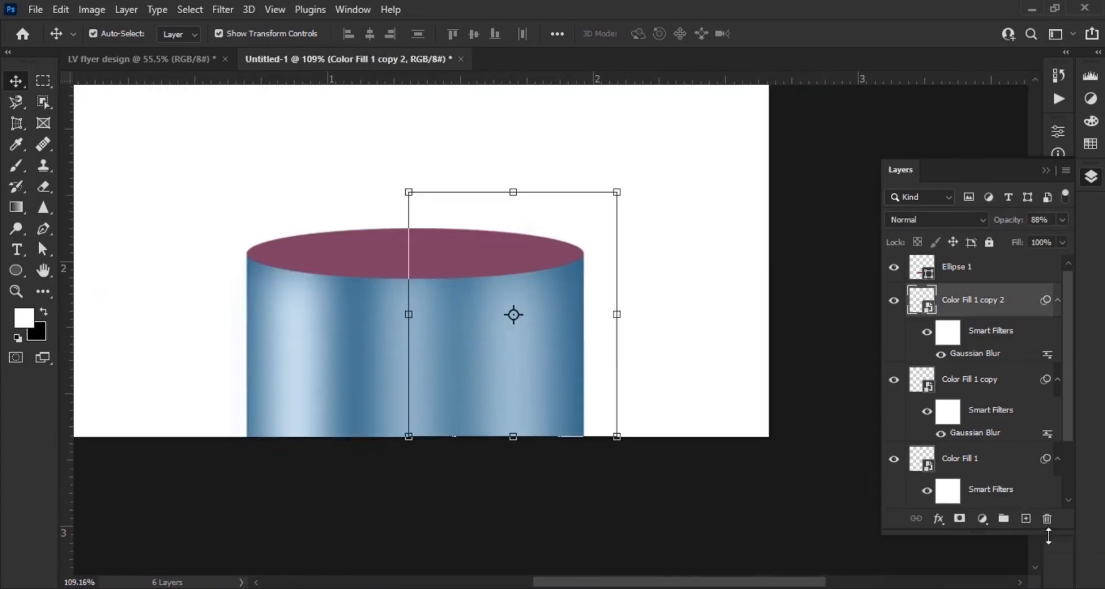
pyautogui.click(1026, 519)
pyautogui.click(41, 85)
pyautogui.moveTo(566, 256); pyautogui.dragTo(659, 482)
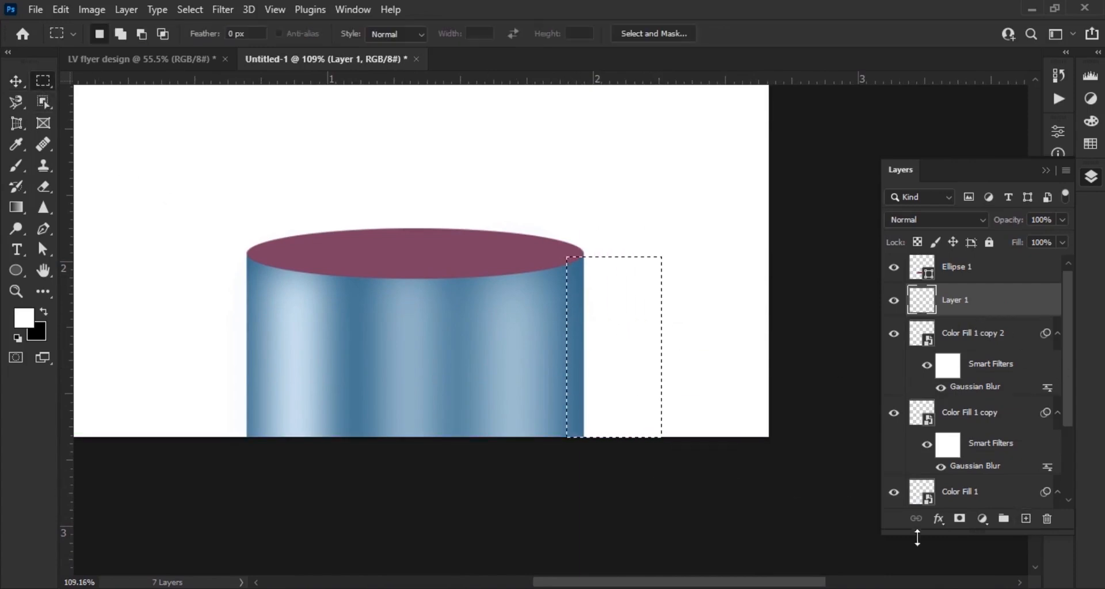
pyautogui.click(982, 519)
pyautogui.click(1001, 238)
pyautogui.click(461, 324)
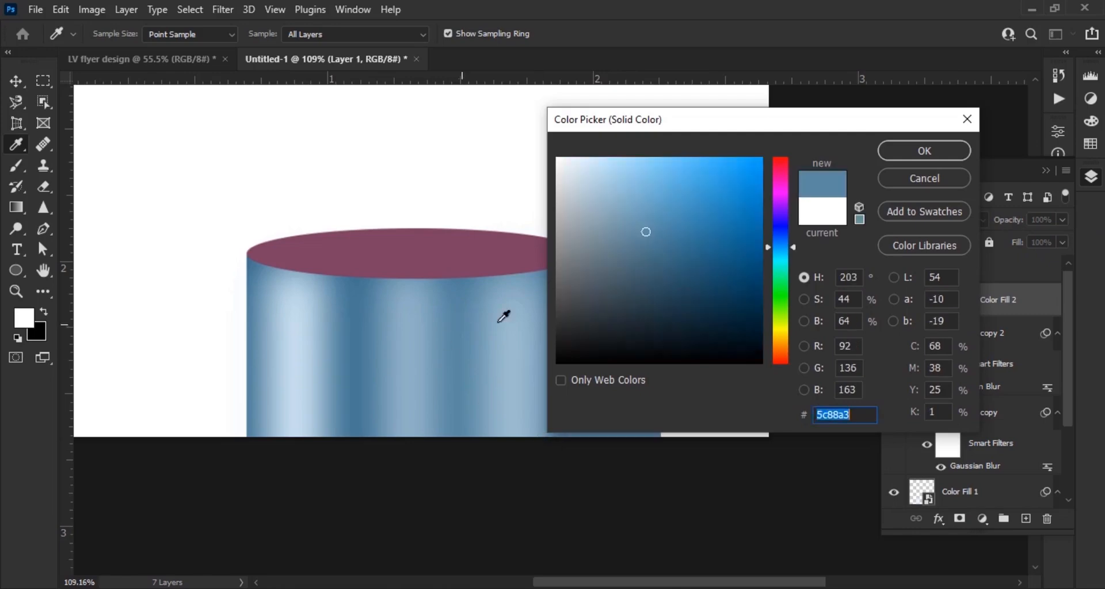
pyautogui.moveTo(728, 122); pyautogui.dragTo(886, 114)
pyautogui.moveTo(863, 259); pyautogui.dragTo(901, 307)
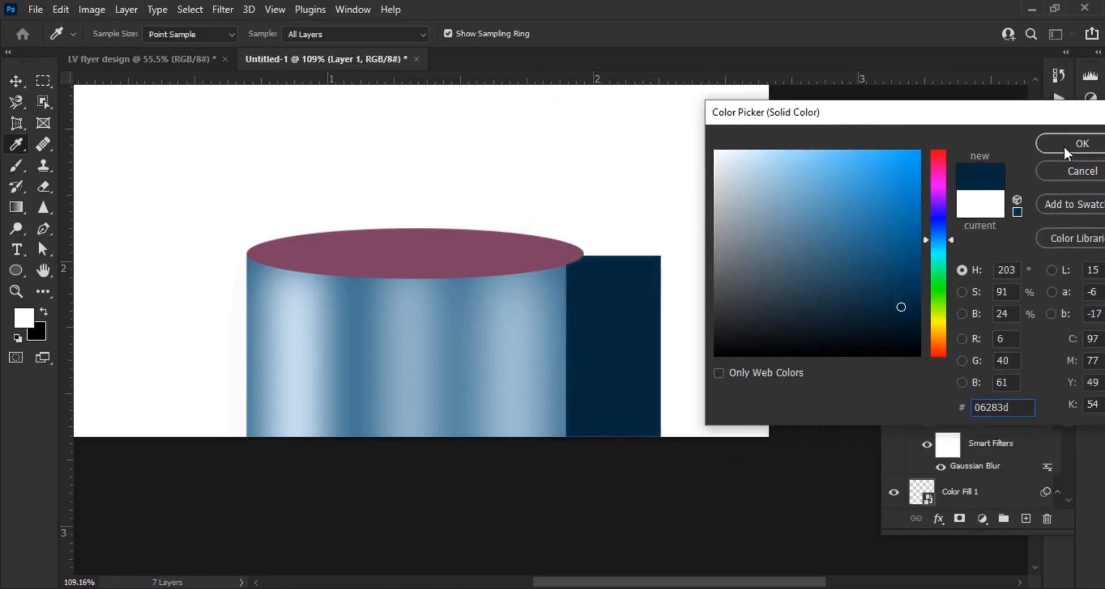
pyautogui.click(866, 137)
# - Clip the dark blue fill to the highlight layer directly beneath it
pyautogui.rightClick(947, 308)
pyautogui.click(924, 314)
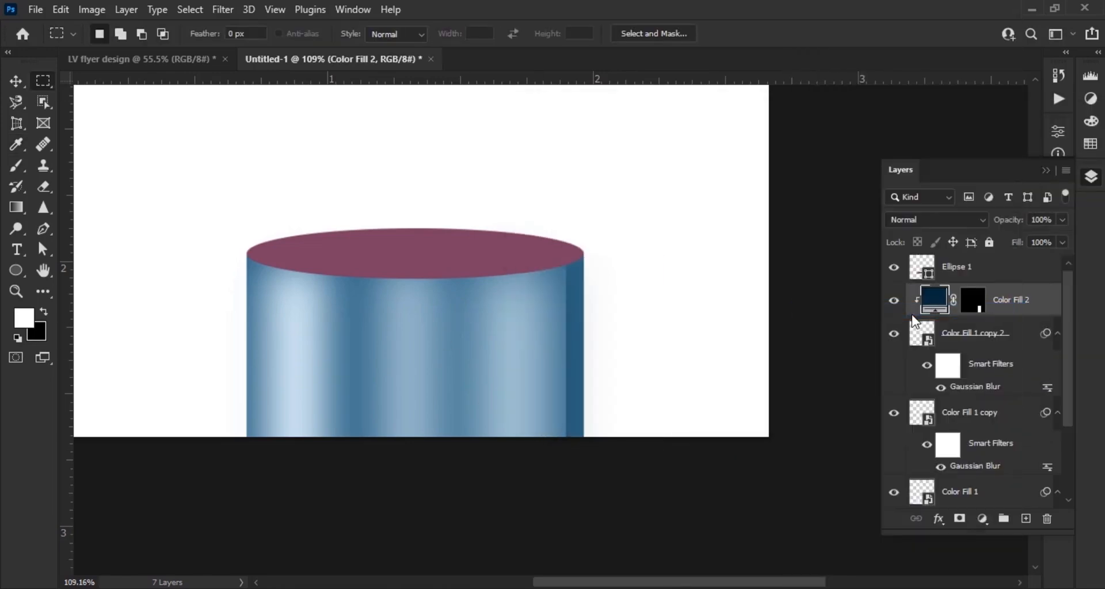
pyautogui.scroll(3, 675, 407)
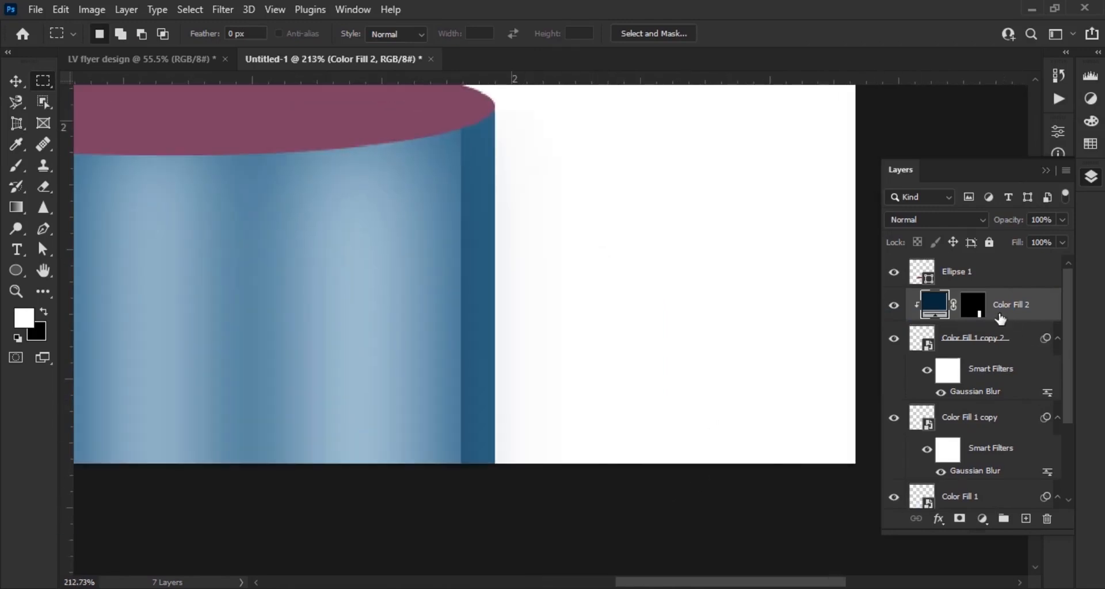
pyautogui.scroll(-1, 1008, 378)
pyautogui.scroll(1, 1009, 381)
# - Move the dark blue fill layer directly above the rectangle layer and clip it to the rectangle
pyautogui.moveTo(997, 312); pyautogui.dragTo(926, 448)
pyautogui.rightClick(995, 441)
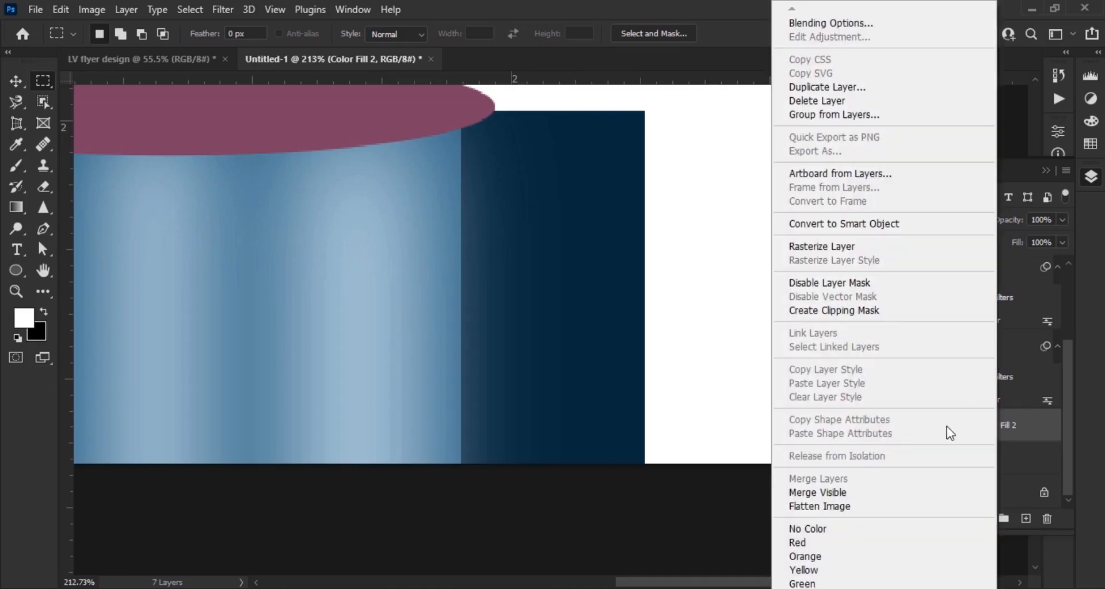
pyautogui.click(893, 311)
pyautogui.scroll(-3, 682, 384)
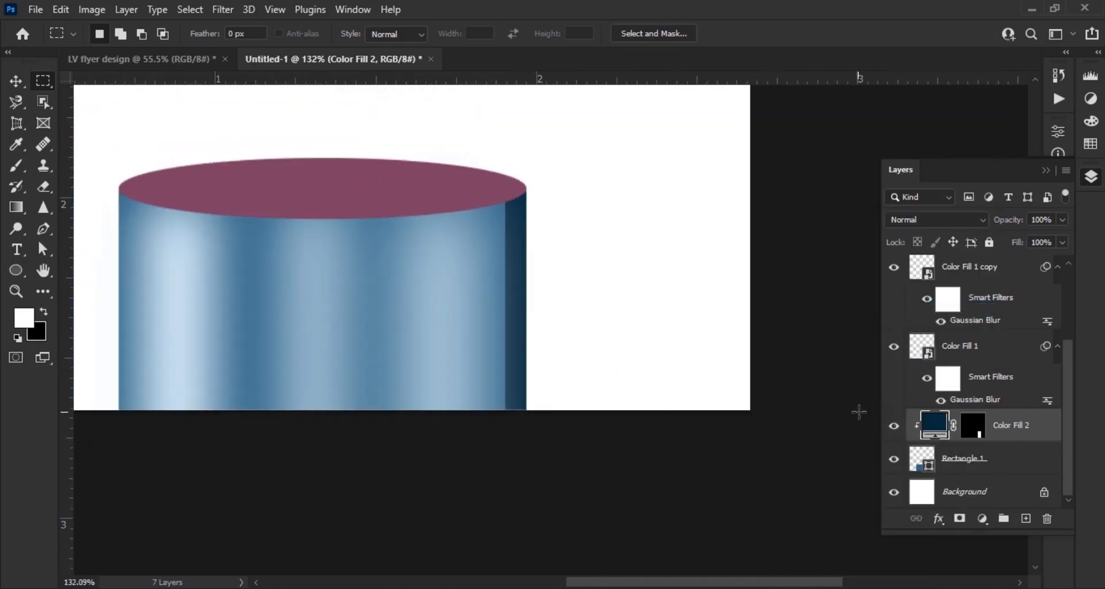
# - Darken the right-edge fill's colour to 031927
pyautogui.doubleClick(931, 424)
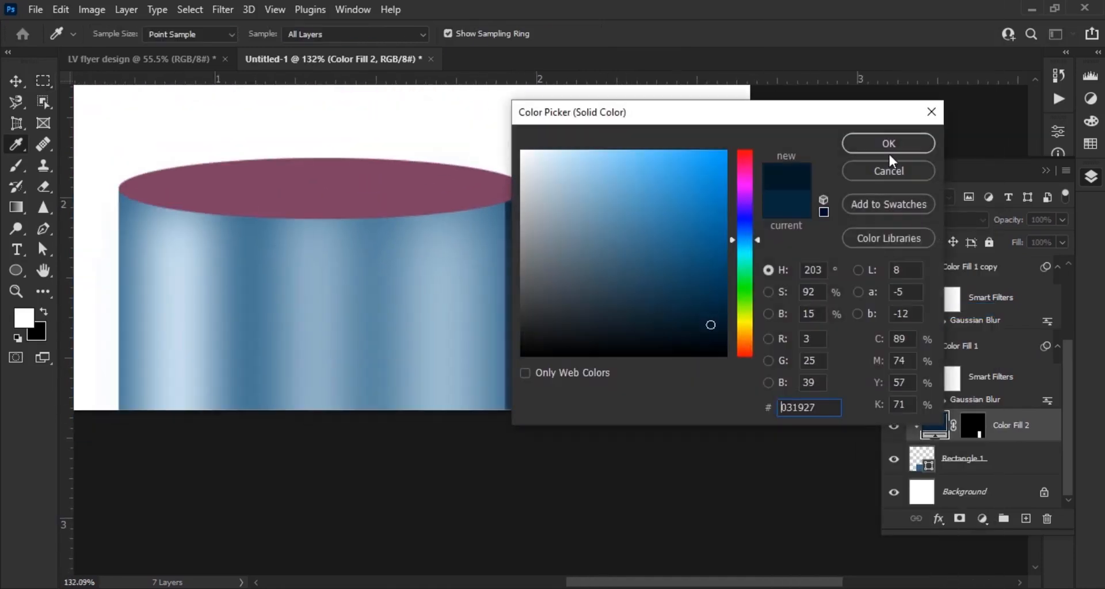
pyautogui.click(888, 151)
# - Convert the right-edge shadow to a smart object with a 13.9-pixel Gaussian Blur, and set its opacity to 86%
pyautogui.click(222, 9)
pyautogui.moveTo(288, 227)
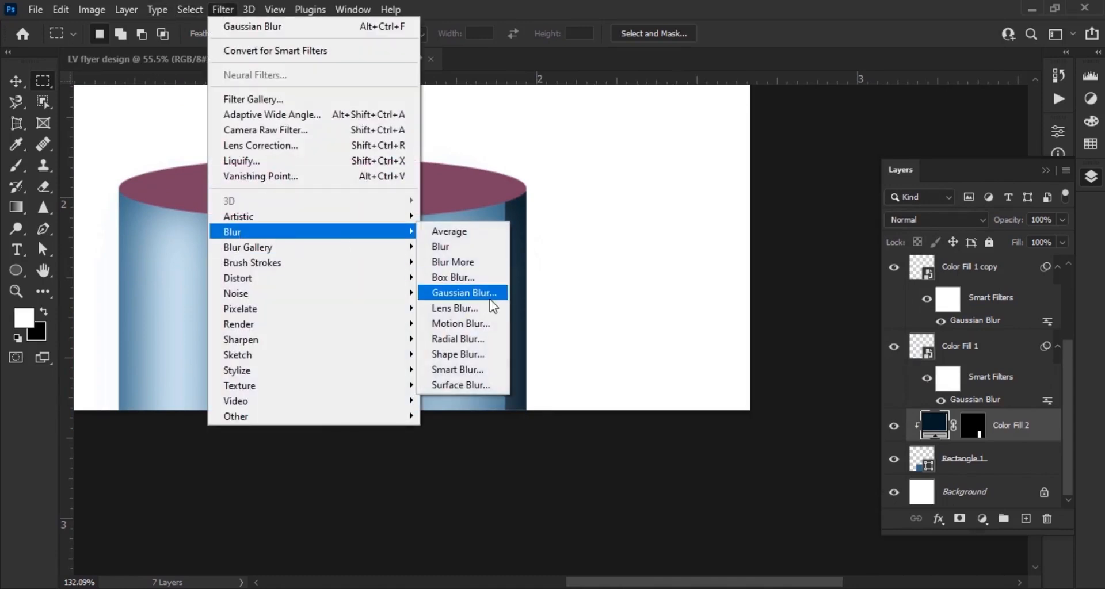
pyautogui.click(491, 290)
pyautogui.click(561, 241)
pyautogui.click(775, 382)
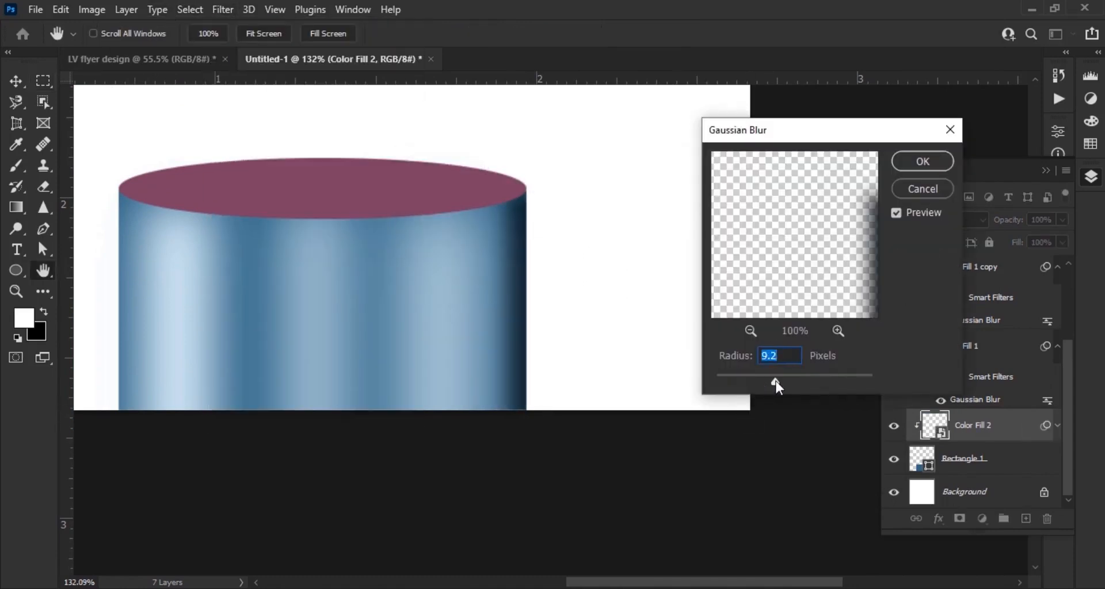
pyautogui.moveTo(776, 382); pyautogui.dragTo(781, 382)
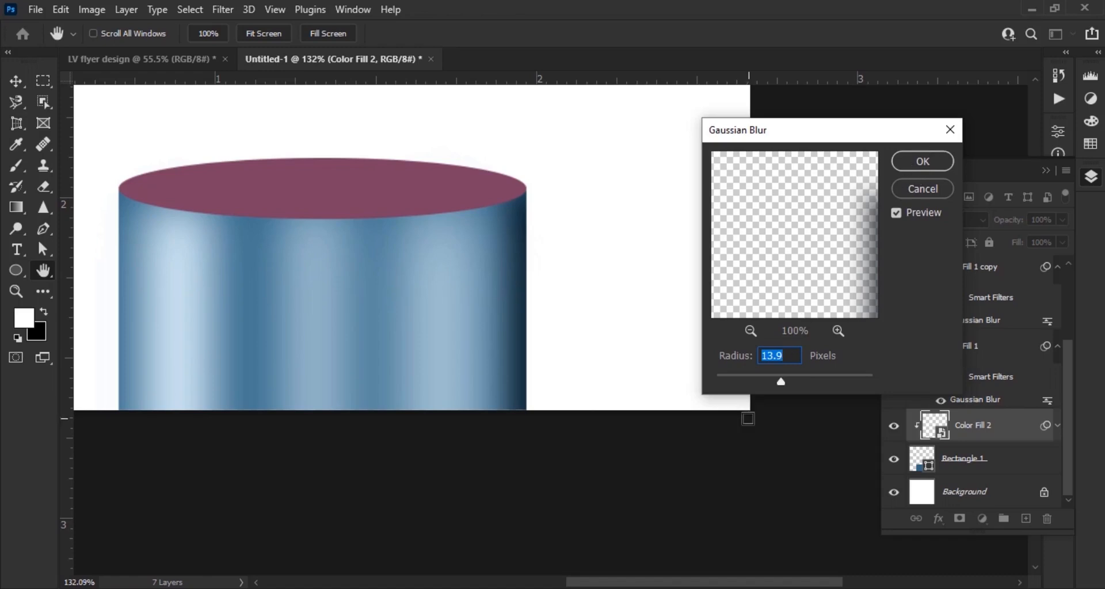
pyautogui.click(922, 161)
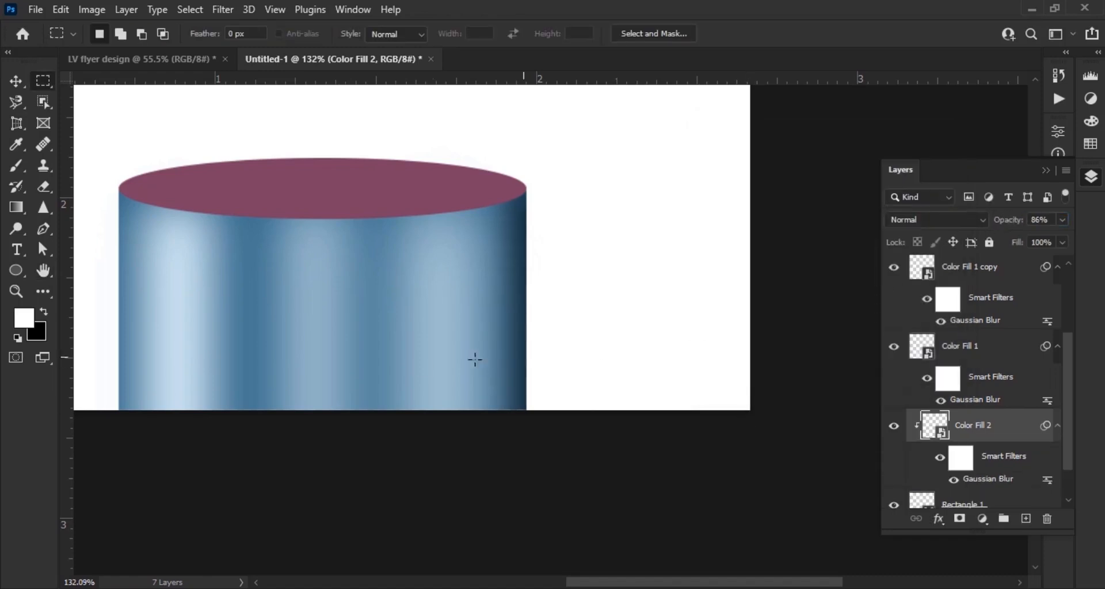
# - Add a new layer above the right-edge shadow and clip it to the rectangle
pyautogui.moveTo(548, 357); pyautogui.dragTo(614, 359)
pyautogui.click(1026, 519)
pyautogui.rightClick(977, 428)
pyautogui.click(881, 311)
# - Select a narrow strip along the cylinder's left edge and fill it with a very dark navy solid colour
pyautogui.moveTo(279, 152); pyautogui.dragTo(321, 430)
pyautogui.click(982, 520)
pyautogui.click(949, 241)
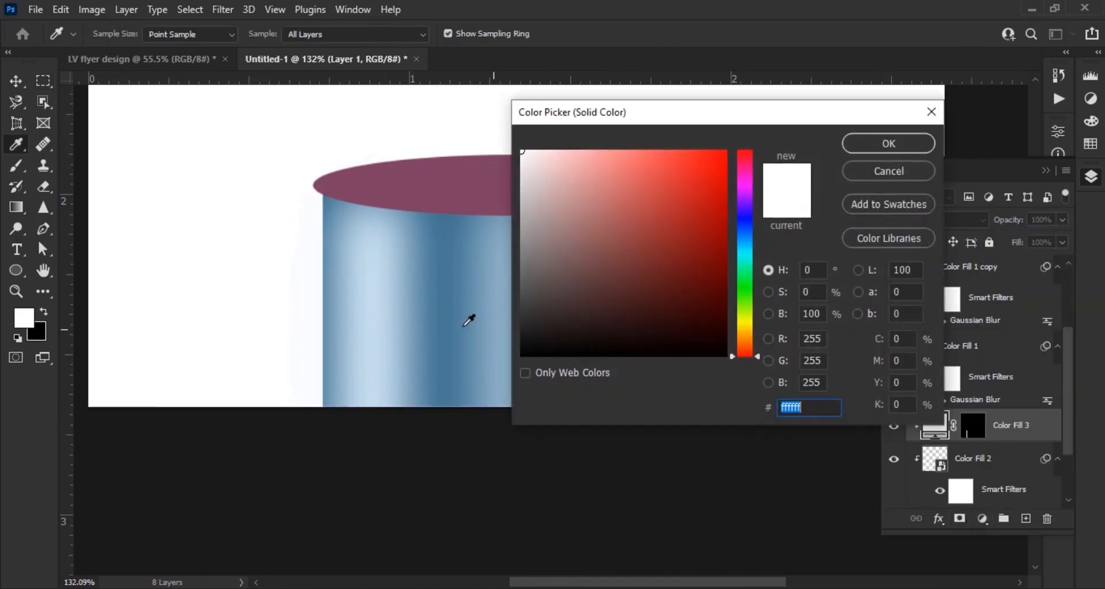
pyautogui.click(435, 309)
pyautogui.moveTo(702, 291); pyautogui.dragTo(717, 321)
pyautogui.click(863, 150)
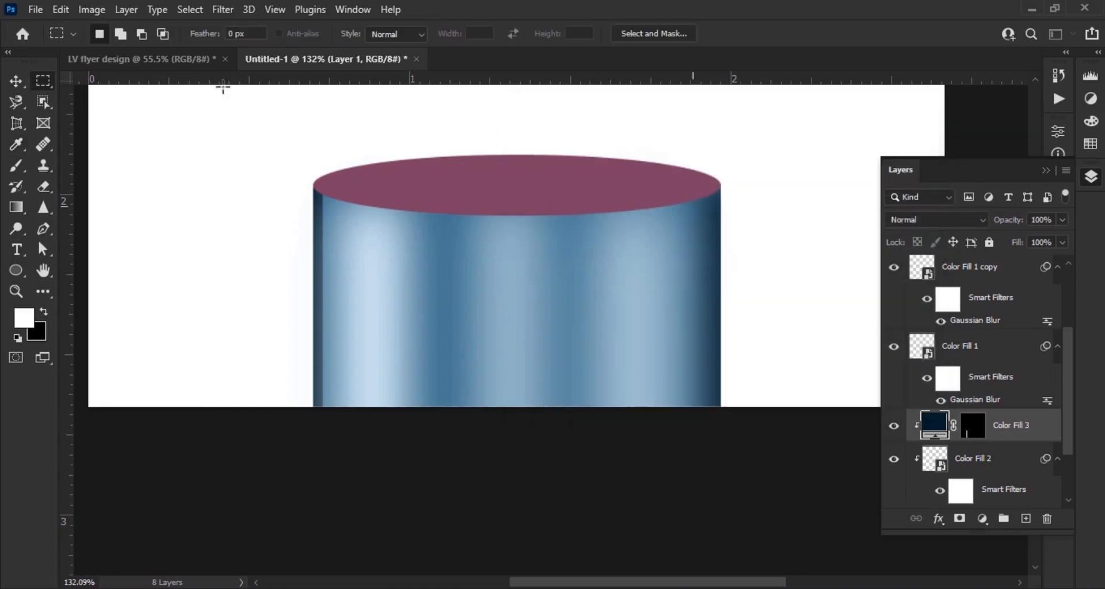
# - Convert the left-edge shadow fill to a smart object and soften it with a Gaussian Blur
pyautogui.click(222, 10)
pyautogui.moveTo(270, 233)
pyautogui.click(472, 297)
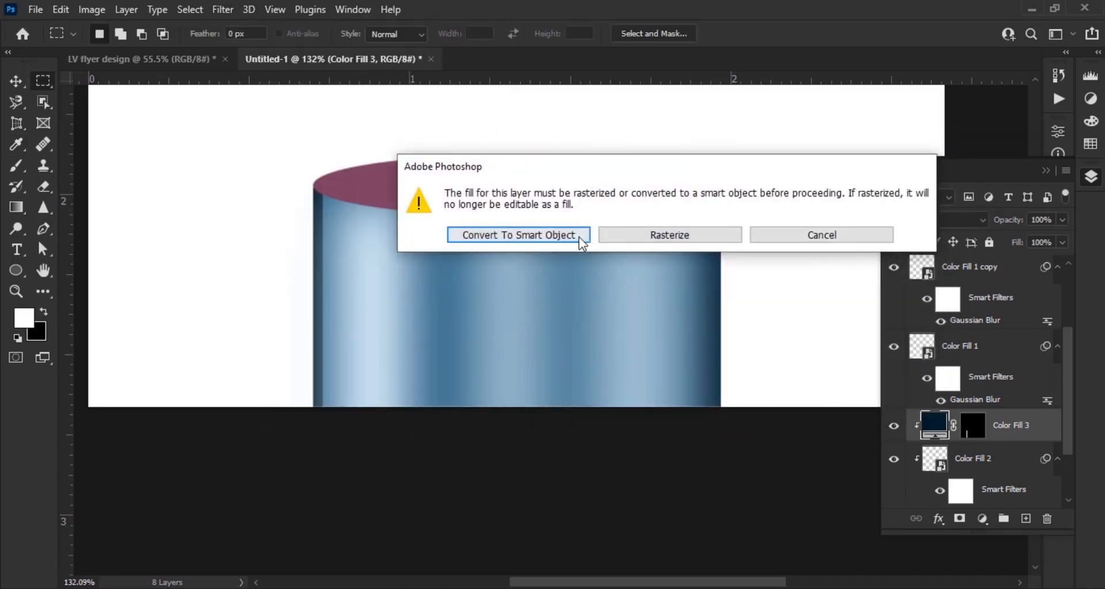
pyautogui.click(581, 235)
pyautogui.press('Return')
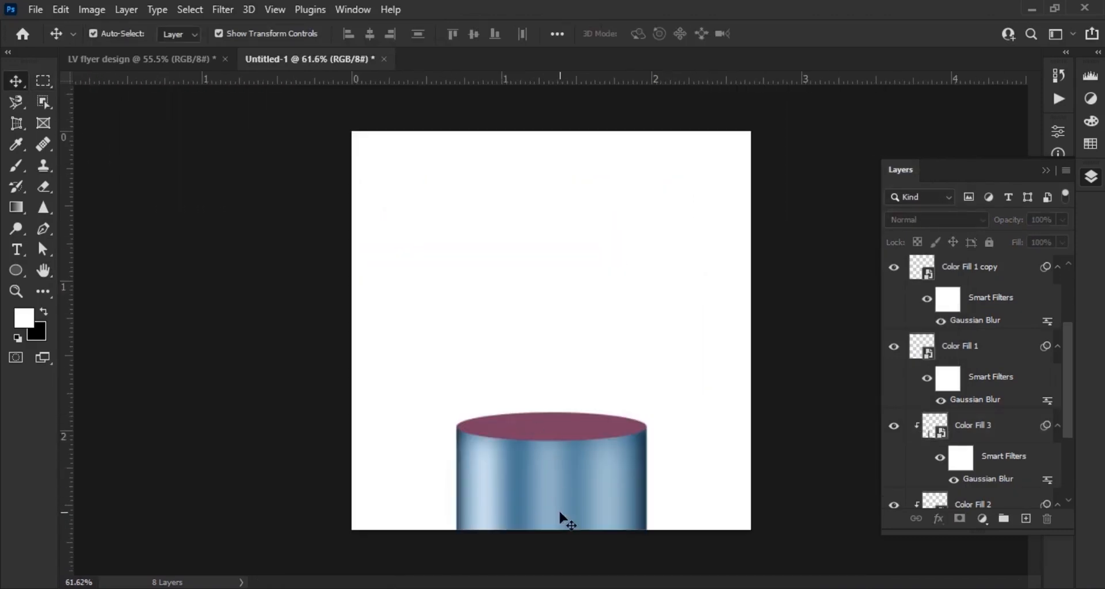
pyautogui.scroll(3, 560, 513)
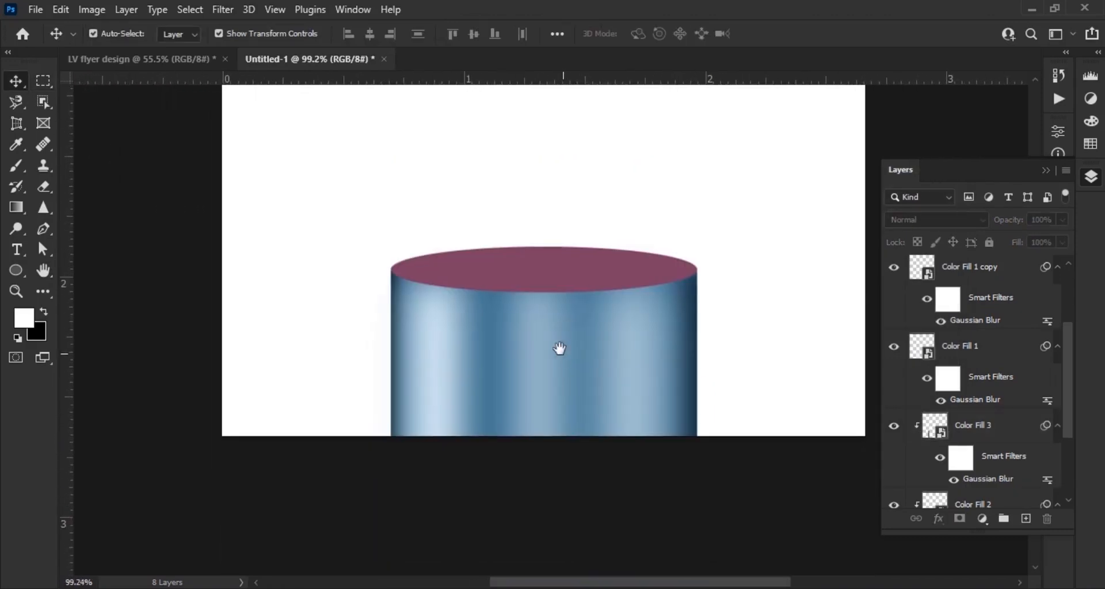
# - Lower the opacity of the bright highlight strip on the cylinder's left side
pyautogui.click(926, 290)
pyautogui.moveTo(997, 230)
pyautogui.mouseDown()
pyautogui.moveTo(985, 234)
pyautogui.moveTo(1000, 227)
pyautogui.moveTo(981, 222)
pyautogui.moveTo(990, 229)
pyautogui.mouseUp()
pyautogui.click(647, 367)
pyautogui.click(446, 353)
pyautogui.click(795, 421)
pyautogui.scroll(-6, 620, 366)
pyautogui.scroll(5, 578, 515)
pyautogui.moveTo(577, 513); pyautogui.dragTo(531, 427)
pyautogui.scroll(1, 975, 366)
# - Recolour the top ellipse to a mid blue sampled from the cylinder body
pyautogui.click(980, 277)
pyautogui.scroll(2, 410, 321)
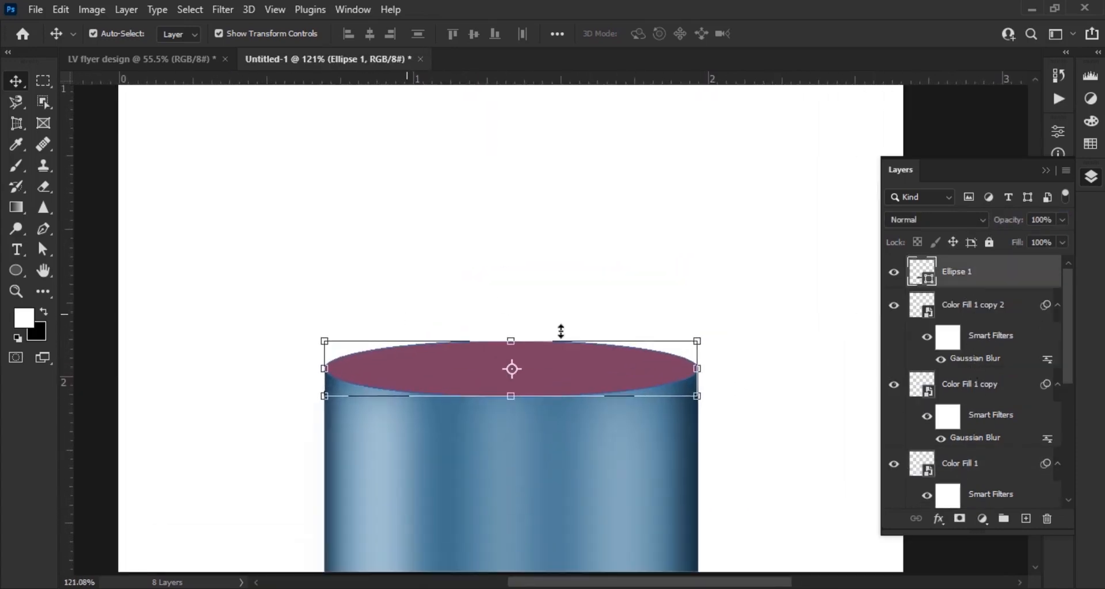
pyautogui.doubleClick(928, 282)
pyautogui.click(481, 468)
pyautogui.moveTo(672, 123); pyautogui.dragTo(815, 138)
pyautogui.click(1028, 162)
# - Load the top ellipse as a selection, add a new layer above it, and set the foreground colour to 10344c
pyautogui.keyDown('ctrl'); pyautogui.click(925, 273); pyautogui.keyUp('ctrl')
pyautogui.hotkey('ctrl', 'shift', 'alt', 'n')
pyautogui.click(26, 326)
pyautogui.click(362, 396)
pyautogui.click(332, 381)
pyautogui.click(823, 313)
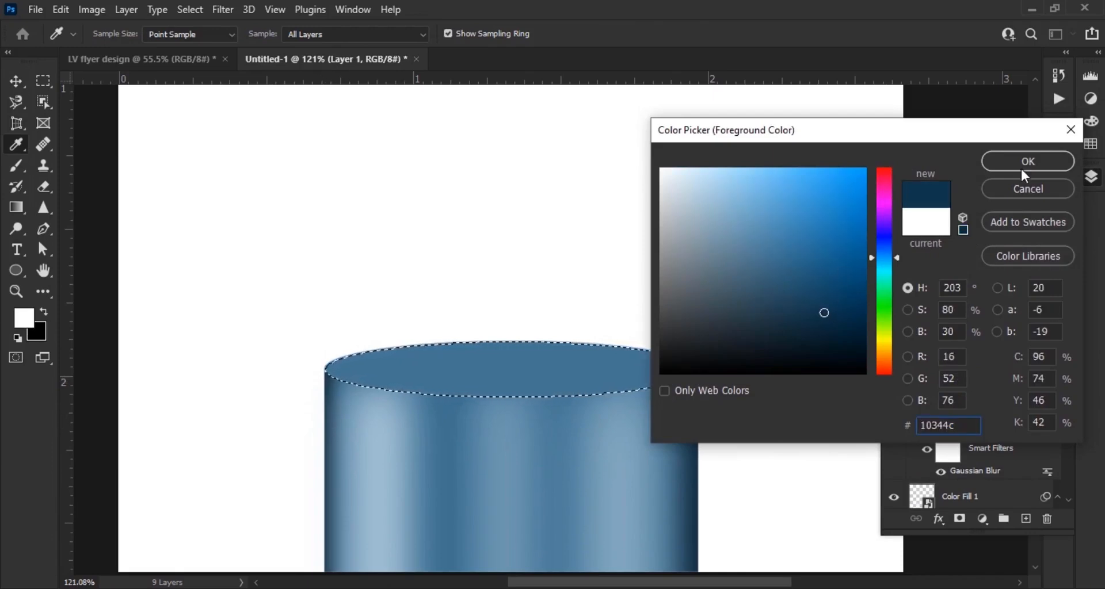
pyautogui.click(1026, 163)
# - Paint dark shading inside the ellipse's left end with a soft 125-pixel brush, reducing its opacity to 7%
pyautogui.click(17, 168)
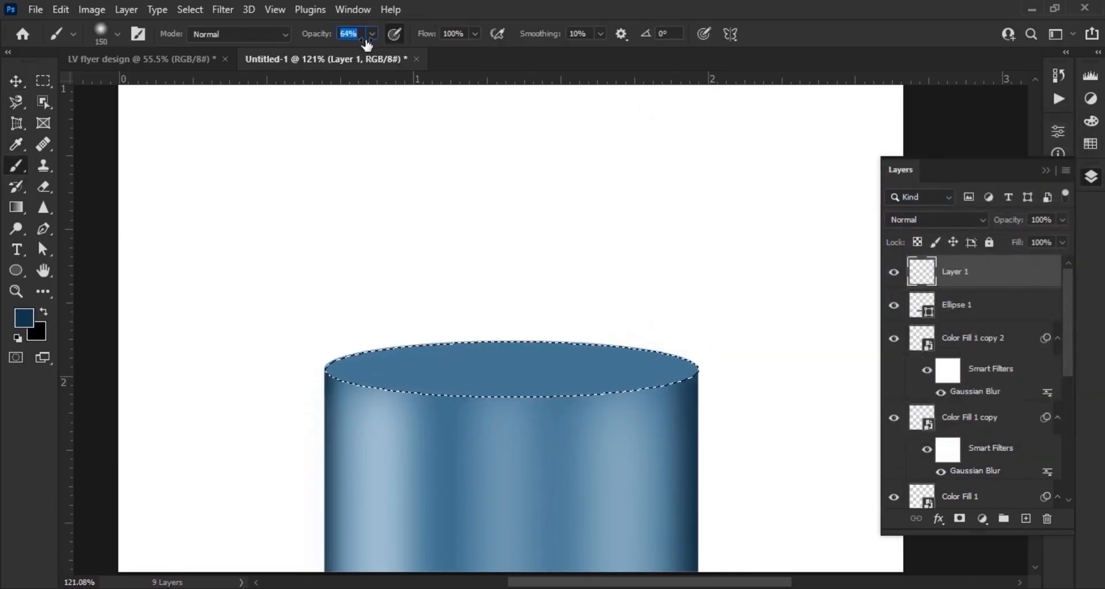
pyautogui.moveTo(366, 43); pyautogui.dragTo(363, 43)
pyautogui.scroll(3, 341, 409)
pyautogui.moveTo(353, 409); pyautogui.dragTo(392, 372)
pyautogui.press('[')
pyautogui.moveTo(315, 35)
pyautogui.mouseDown()
pyautogui.moveTo(295, 40)
pyautogui.moveTo(312, 39)
pyautogui.mouseUp()
pyautogui.moveTo(422, 340)
pyautogui.mouseDown()
pyautogui.moveTo(437, 314)
pyautogui.moveTo(428, 338)
pyautogui.mouseUp()
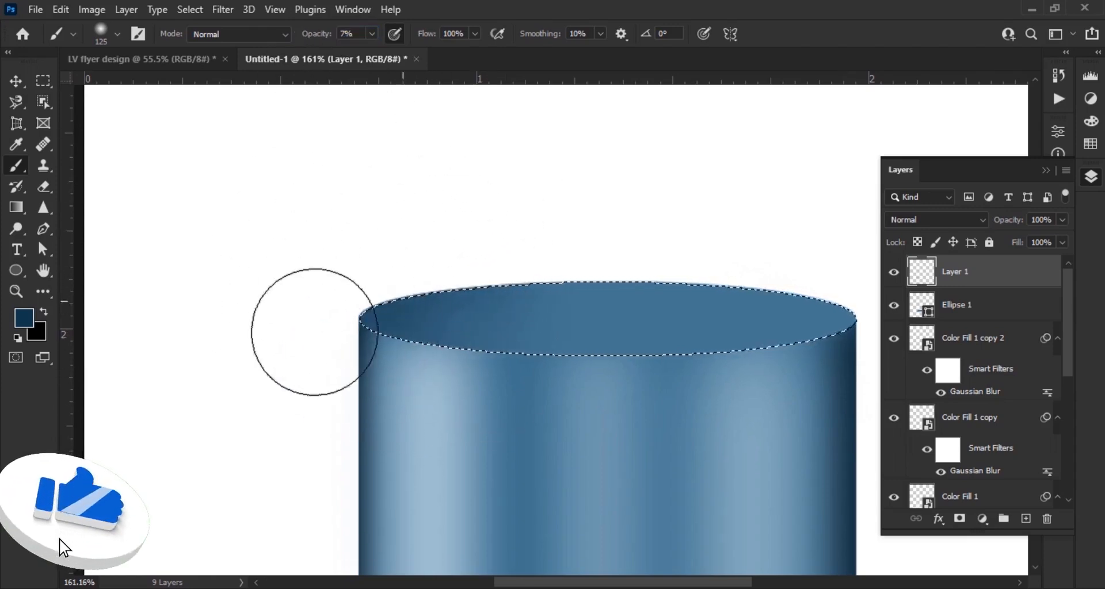
# - Paint light blue shading over the ellipse's right half at 13% and 8% brush opacity, and clear the selection
pyautogui.moveTo(382, 309); pyautogui.dragTo(217, 319)
pyautogui.click(24, 319)
pyautogui.moveTo(719, 236); pyautogui.dragTo(732, 199)
pyautogui.press('Return')
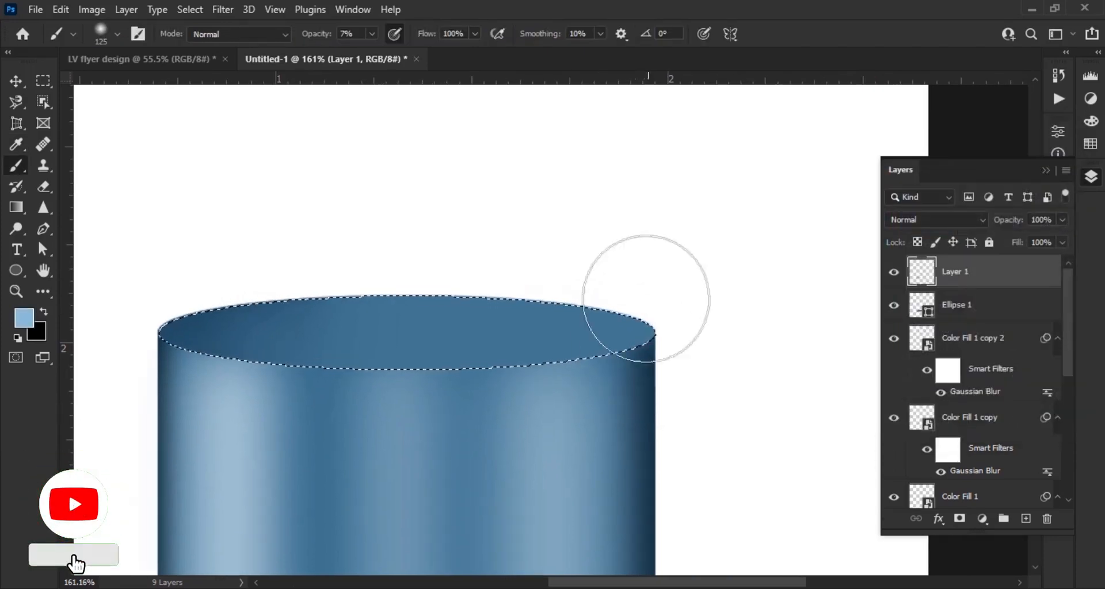
pyautogui.press('1')
pyautogui.press('3')
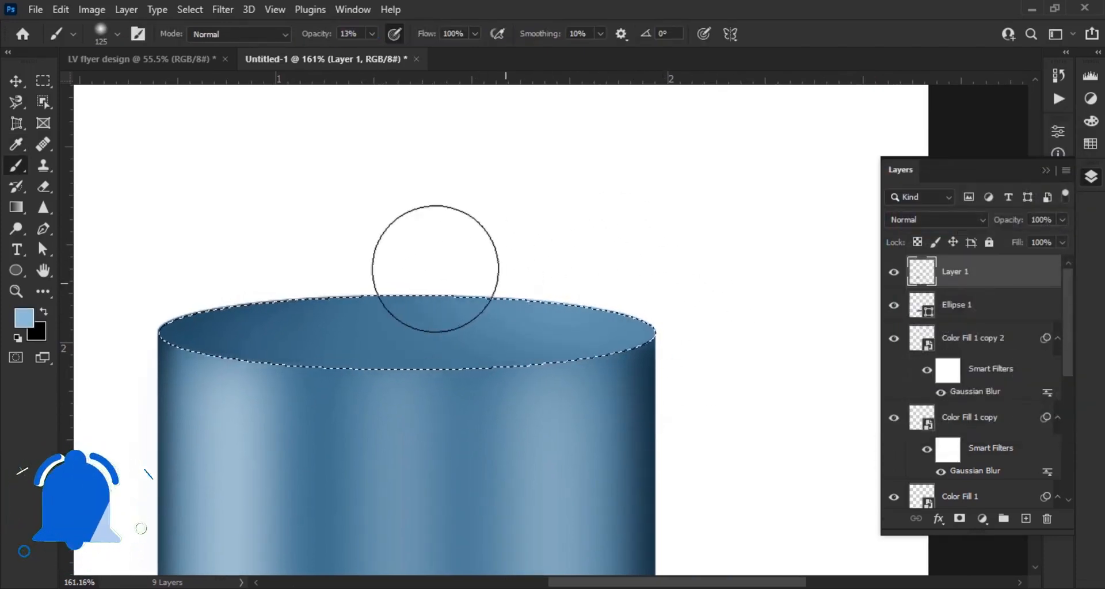
pyautogui.press('0')
pyautogui.press('8')
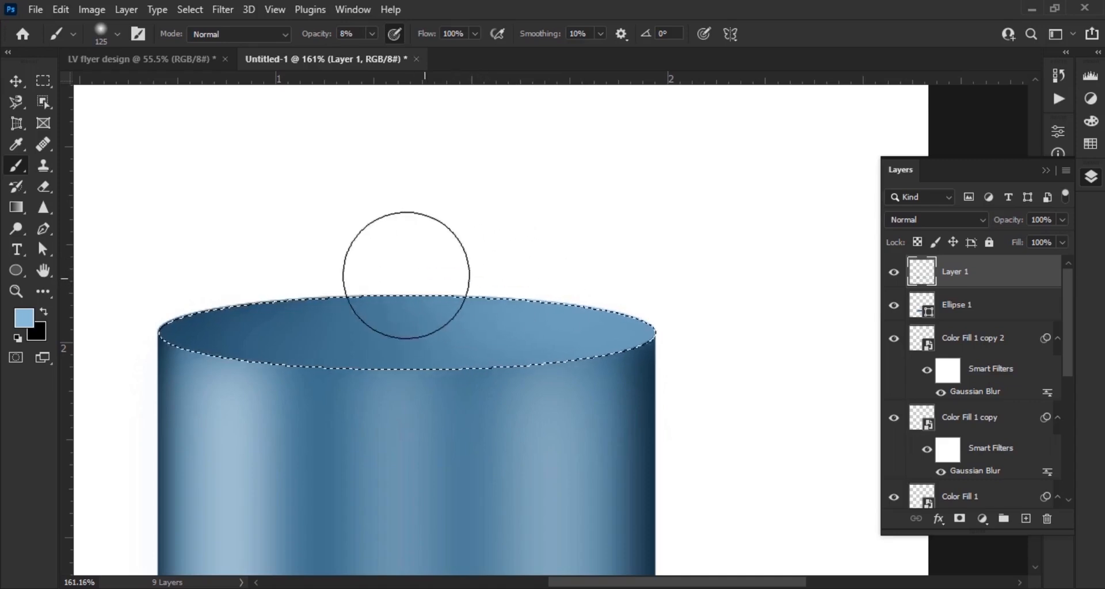
pyautogui.scroll(-5, 612, 316)
pyautogui.scroll(3, 631, 389)
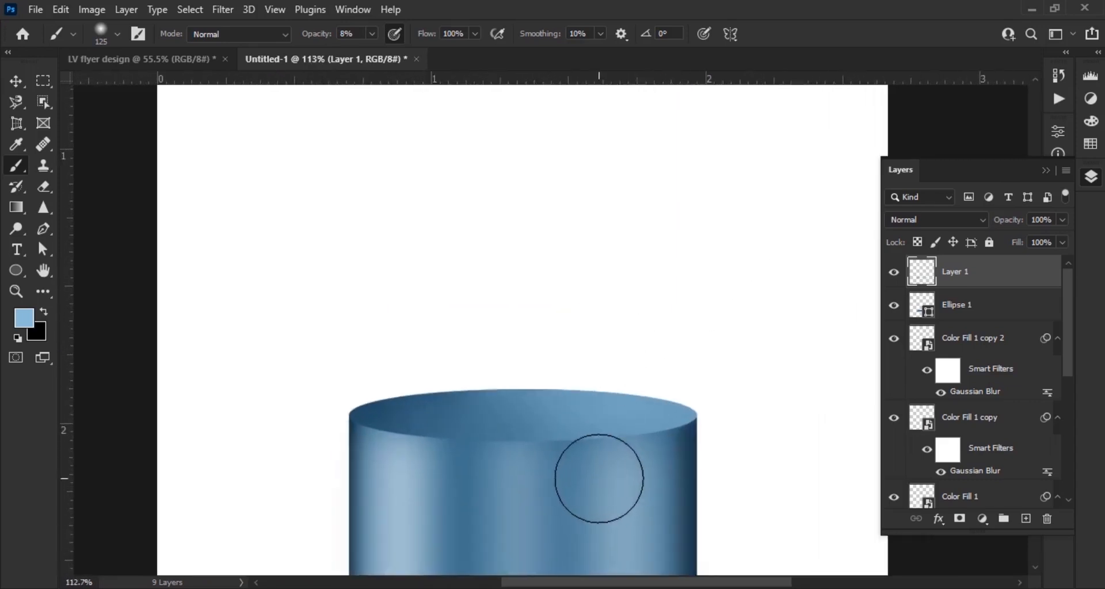
# - Duplicate the Ellipse 1 layer and nudge the original underneath down a few pixels
pyautogui.press('v')
pyautogui.moveTo(984, 317); pyautogui.dragTo(1026, 519)
pyautogui.click(969, 343)
pyautogui.scroll(1, 632, 392)
pyautogui.scroll(1, 632, 392)
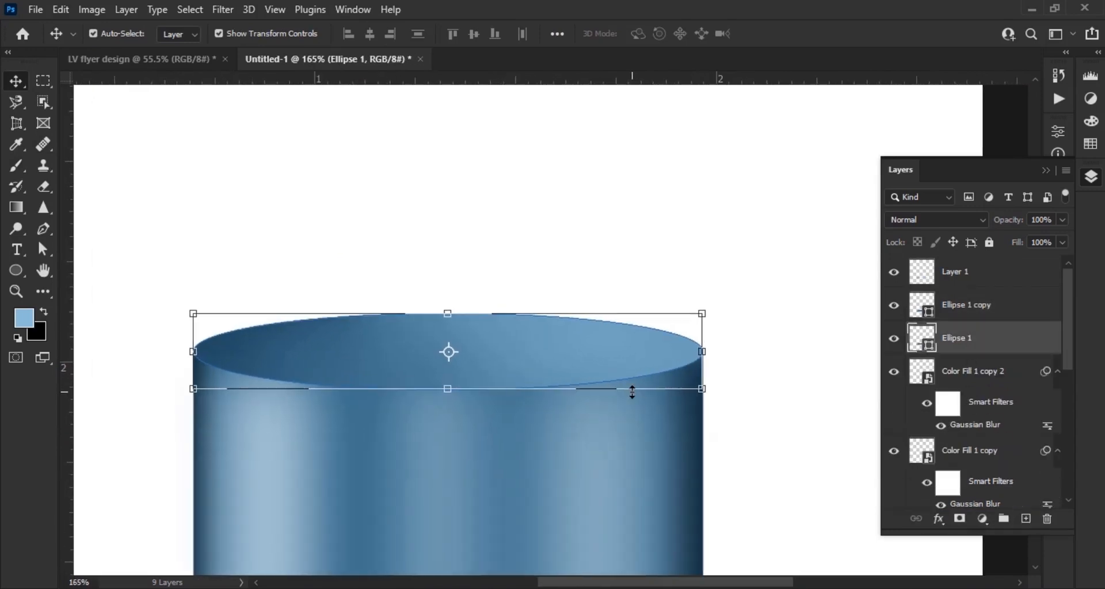
pyautogui.press('Down')
pyautogui.press('Down')
pyautogui.press('Down')
pyautogui.press('Down')
pyautogui.press('Down')
pyautogui.press('Down')
pyautogui.press('Down')
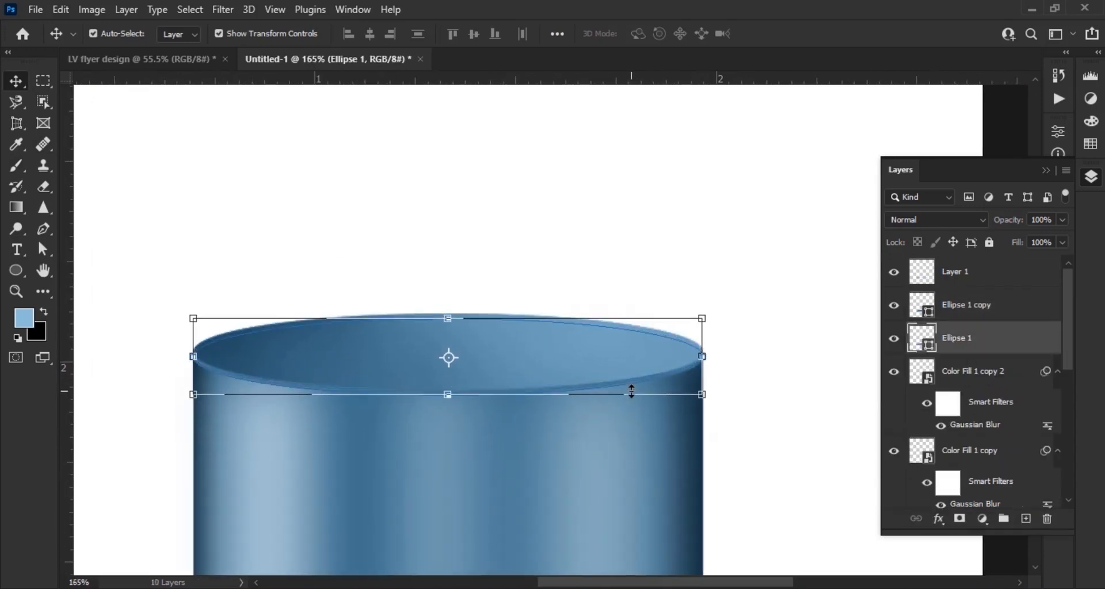
# - Set the lower ellipse's fill colour to 051824
pyautogui.doubleClick(928, 349)
pyautogui.write('051824')
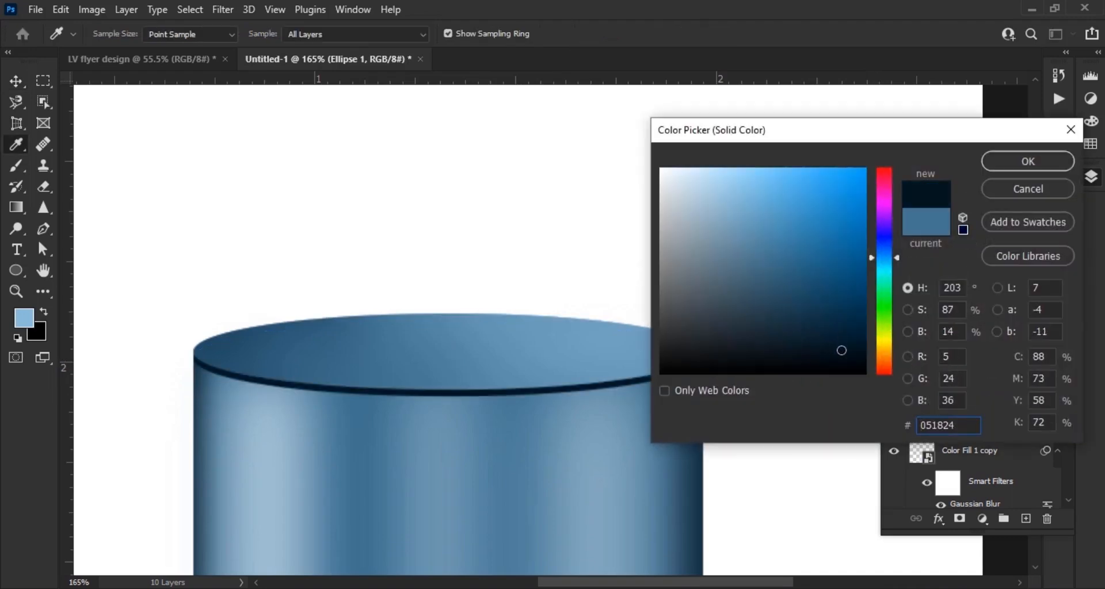
pyautogui.click(1044, 163)
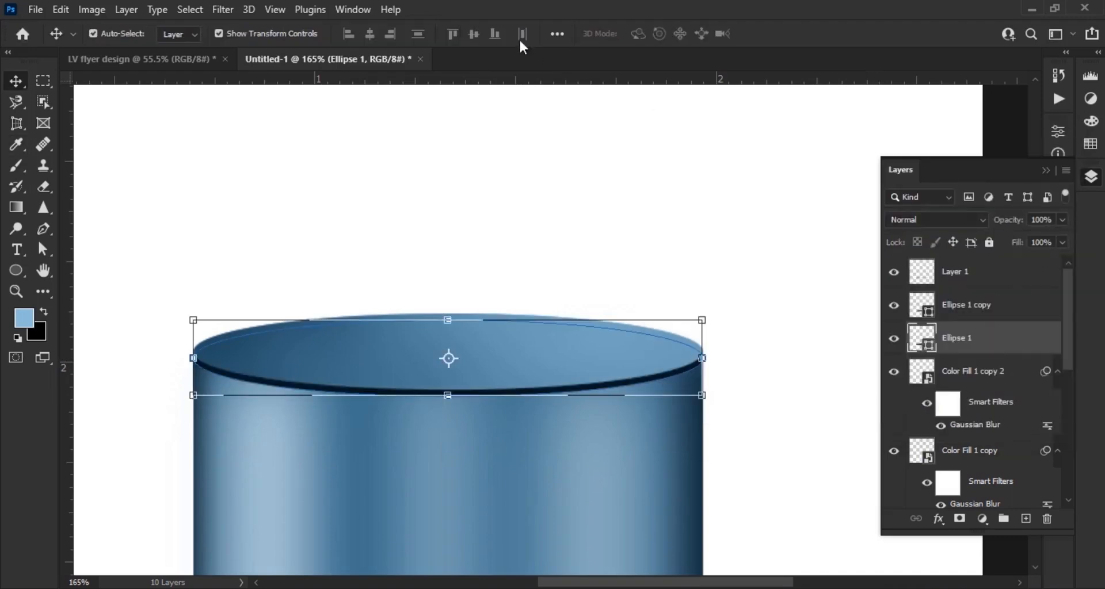
# - Convert the dark ellipse to a smart object and apply a Gaussian Blur with a 2.9-pixel radius
pyautogui.click(224, 9)
pyautogui.moveTo(272, 234)
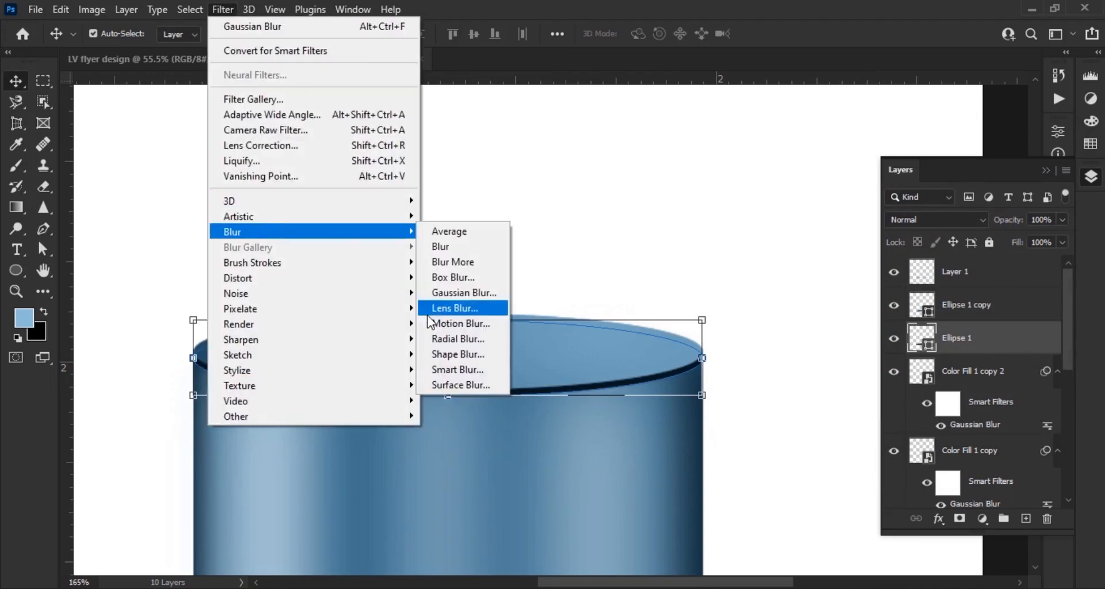
pyautogui.click(489, 337)
pyautogui.click(506, 235)
pyautogui.moveTo(751, 378); pyautogui.dragTo(740, 382)
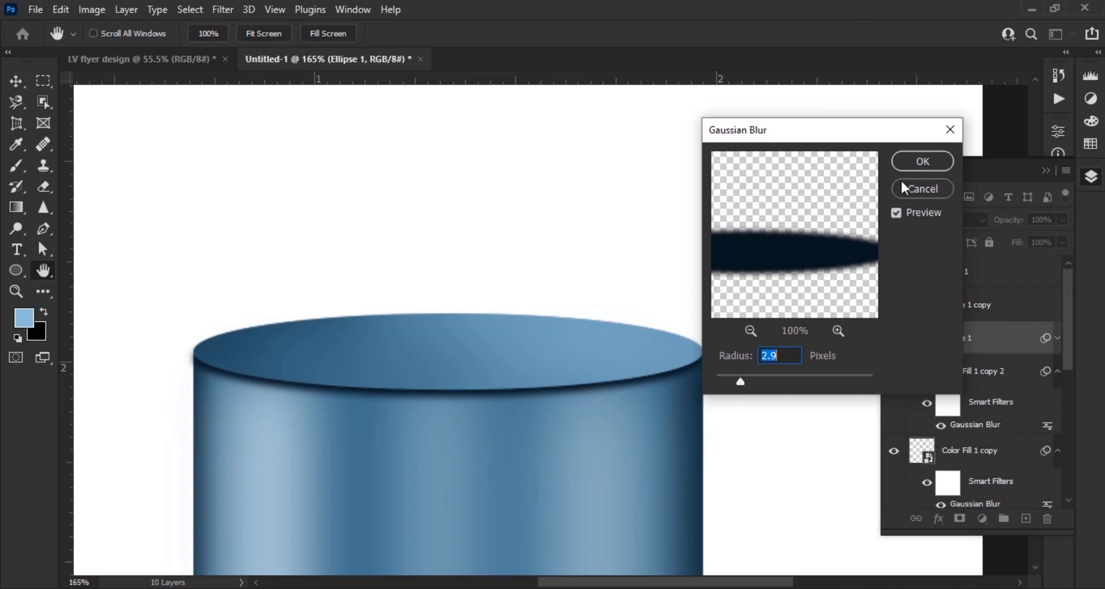
pyautogui.click(922, 163)
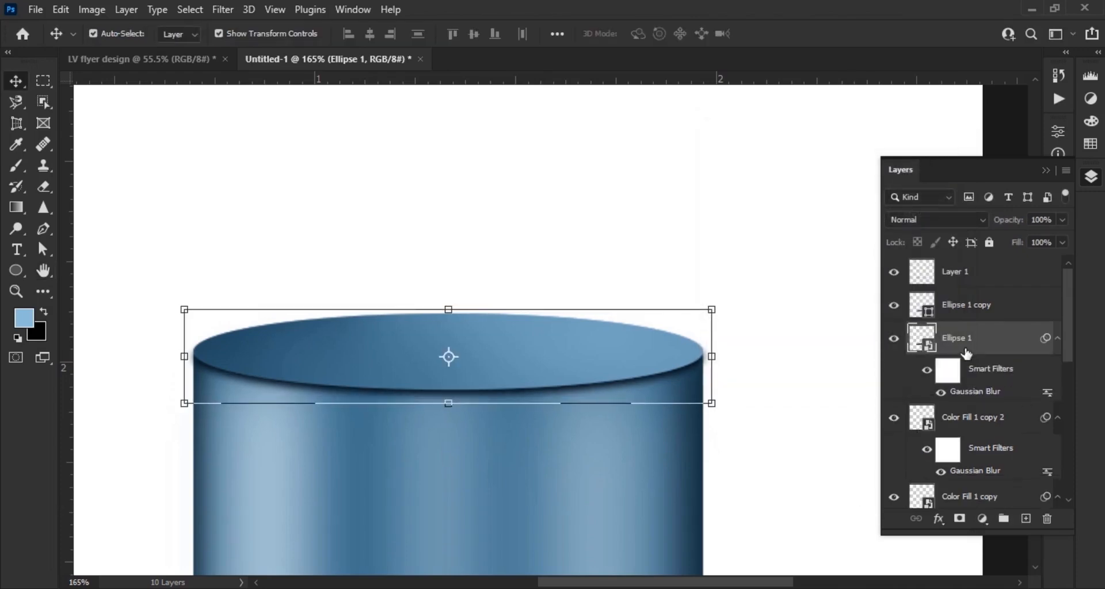
# - Add a layer mask to the blurred dark ellipse and fade the left part of the rim shadow with a soft black brush
pyautogui.click(958, 520)
pyautogui.press('d')
pyautogui.press('b')
pyautogui.scroll(2, 234, 345)
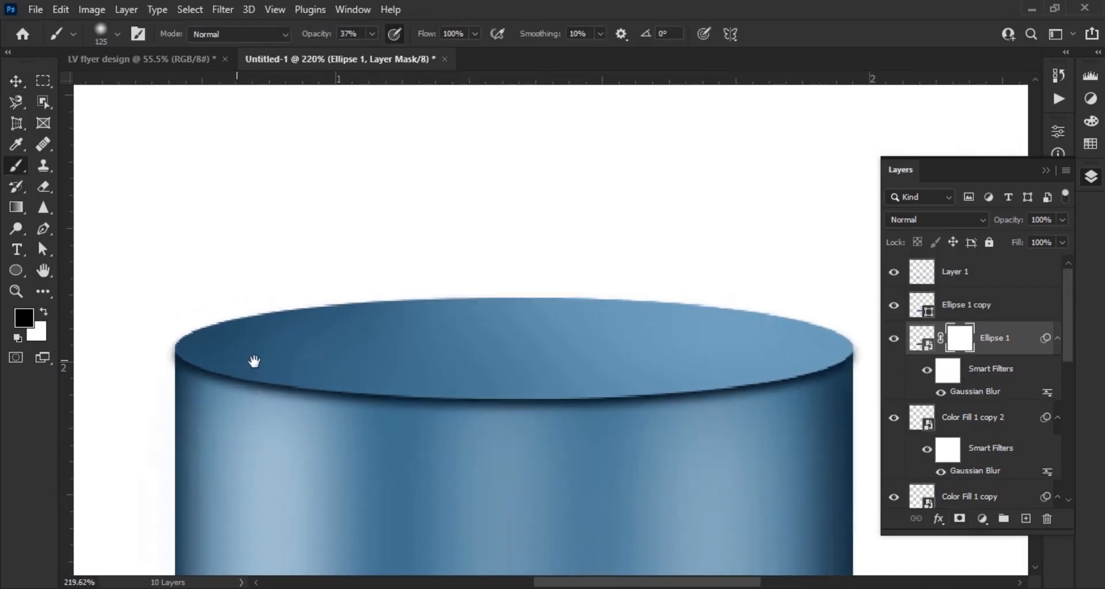
pyautogui.press('[')
pyautogui.press('[')
pyautogui.press('[')
pyautogui.press('[')
pyautogui.scroll(1, 297, 417)
pyautogui.moveTo(272, 344)
pyautogui.mouseDown()
pyautogui.moveTo(318, 424)
pyautogui.moveTo(309, 372)
pyautogui.mouseUp()
pyautogui.moveTo(632, 457); pyautogui.dragTo(422, 426)
pyautogui.moveTo(309, 36); pyautogui.dragTo(307, 36)
pyautogui.press(']')
pyautogui.press(']')
pyautogui.hscroll(-1, 249, 305)
pyautogui.moveTo(249, 306); pyautogui.dragTo(352, 431)
# - Refine the rim shadow's mask along the ellipse's lower edge with black, using a 50-pixel brush at 8% opacity
pyautogui.hscroll(5, 633, 403)
pyautogui.scroll(-3, 666, 406)
pyautogui.press(']')
pyautogui.scroll(2, 665, 402)
pyautogui.press('[')
pyautogui.press('[')
pyautogui.press('[')
pyautogui.press('[')
pyautogui.press('[')
pyautogui.press('[')
pyautogui.press('[')
pyautogui.moveTo(329, 35); pyautogui.dragTo(322, 36)
pyautogui.hscroll(-3, 633, 402)
pyautogui.press(']')
pyautogui.press(']')
pyautogui.press(']')
pyautogui.press(']')
pyautogui.press(']')
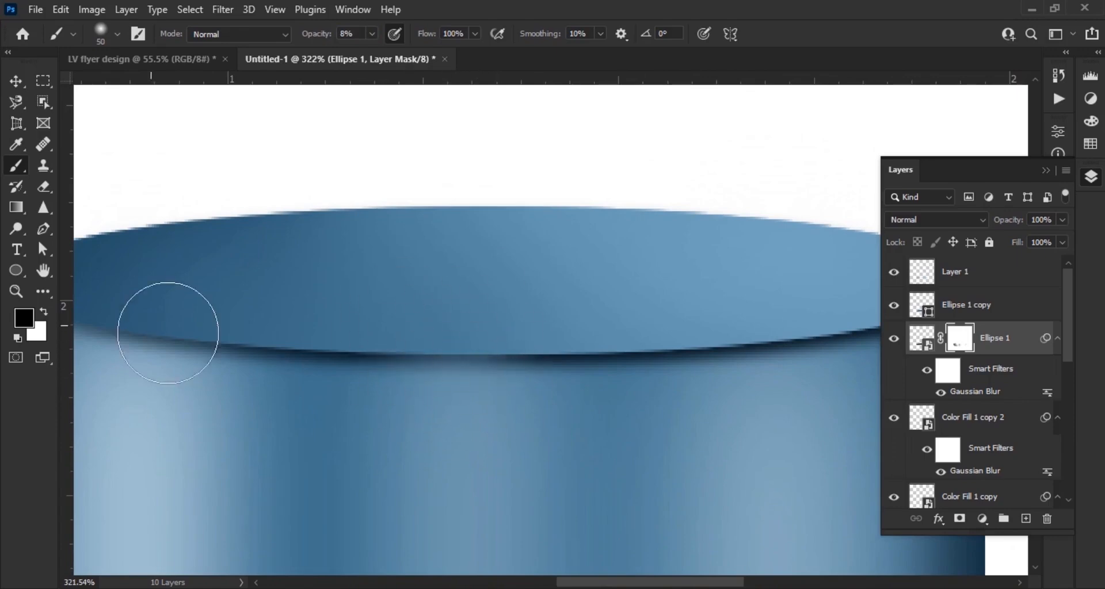
pyautogui.scroll(-1, 441, 271)
pyautogui.hscroll(2, 598, 368)
pyautogui.scroll(-6, 580, 298)
pyautogui.click(15, 82)
pyautogui.click(666, 341)
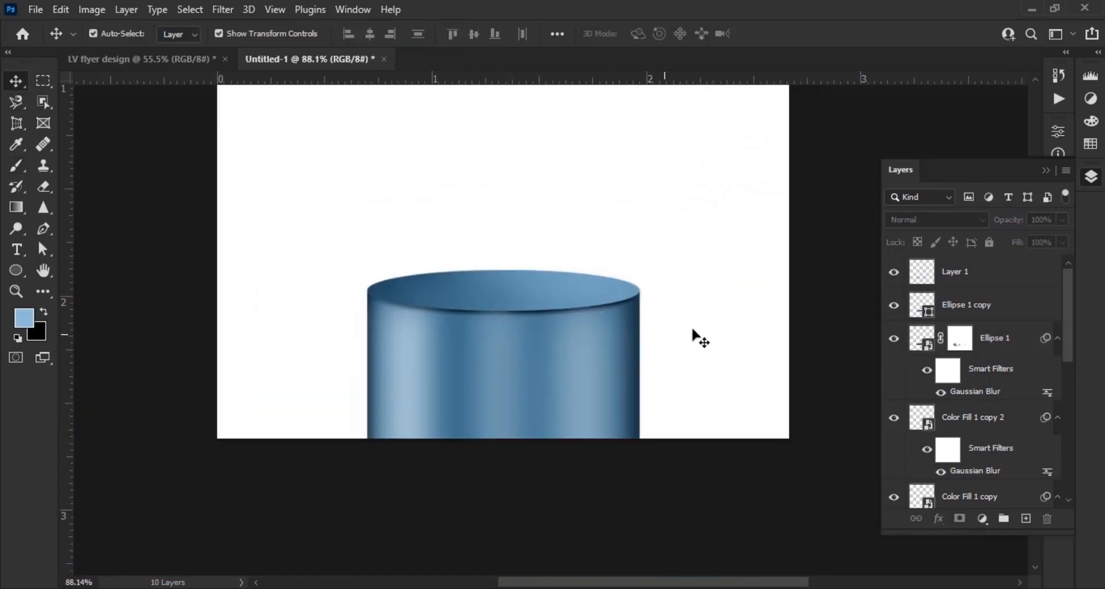
pyautogui.scroll(-1, 776, 332)
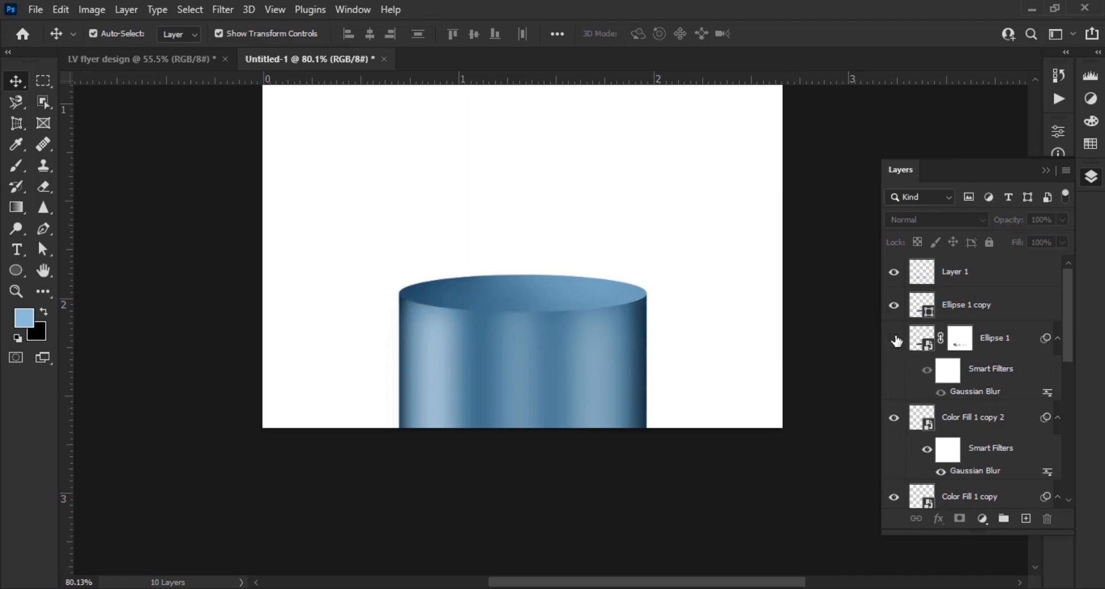
# - Duplicate the Ellipse 1 copy layer, recolour the lower one light blue, and offset it slightly downward as a thin rim highlight
pyautogui.scroll(3, 690, 352)
pyautogui.click(999, 316)
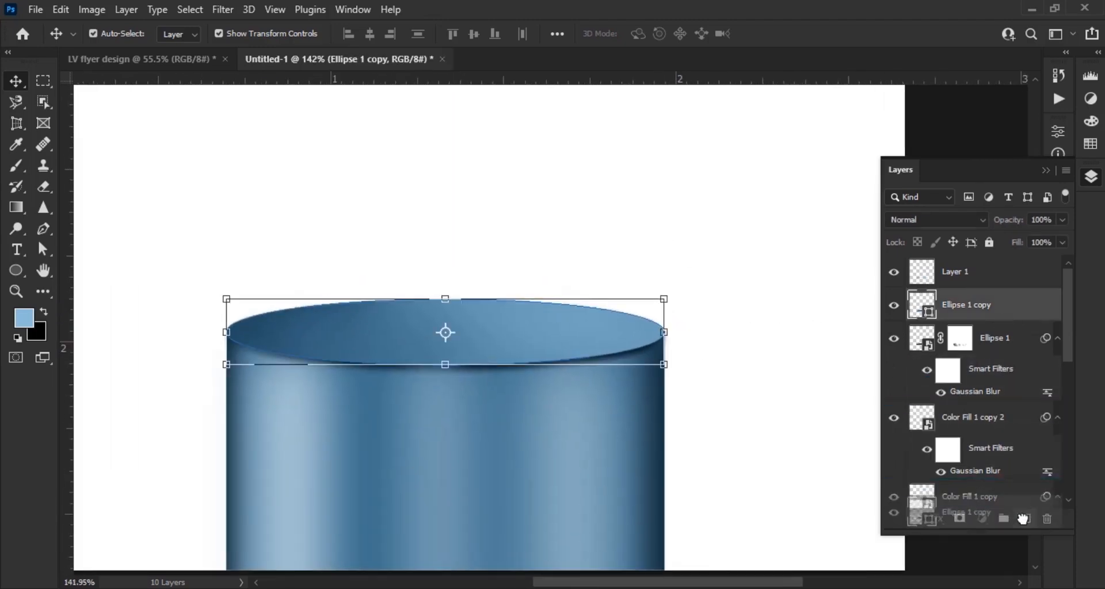
pyautogui.hotkey('ctrl', 'j')
pyautogui.doubleClick(920, 342)
pyautogui.click(729, 225)
pyautogui.moveTo(726, 200); pyautogui.dragTo(722, 187)
pyautogui.click(1012, 162)
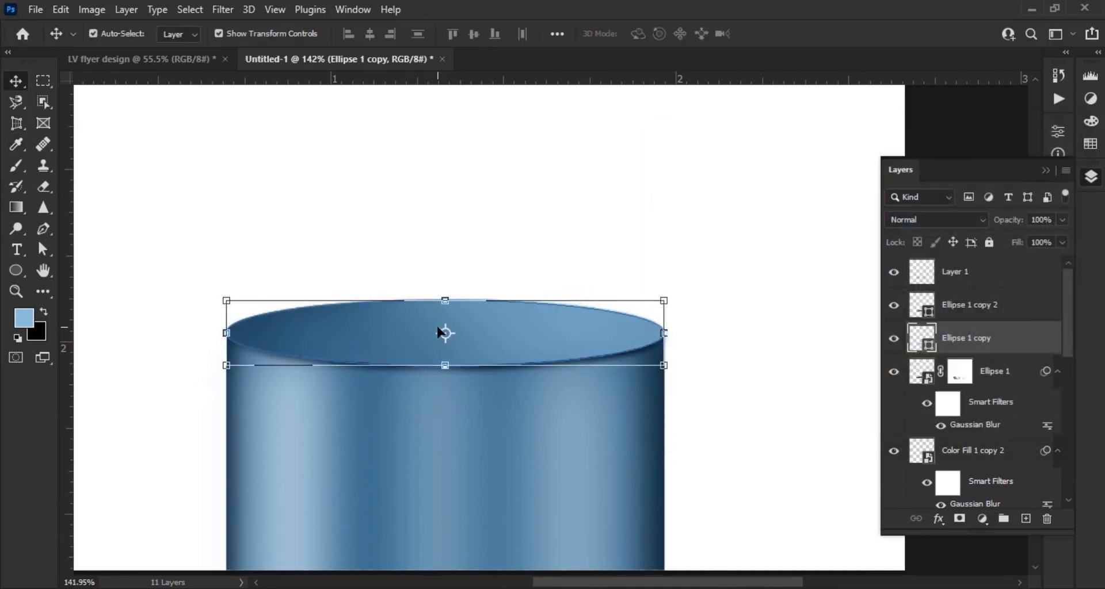
pyautogui.scroll(-2, 394, 362)
pyautogui.click(218, 547)
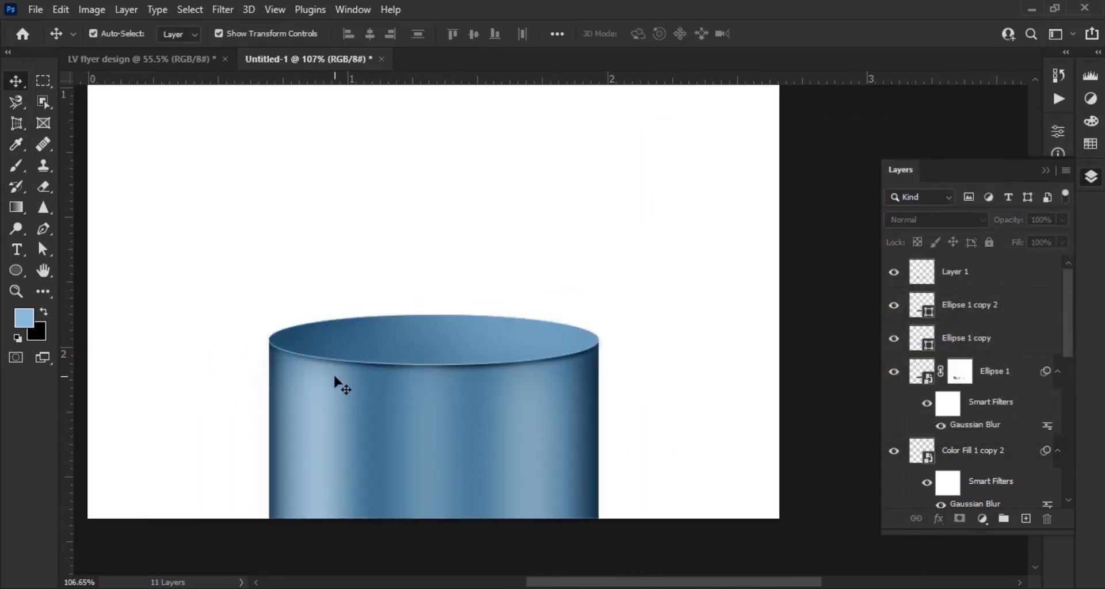
# - Add a layer mask to the light rim ellipse and fade parts of the highlight with a black 50-pixel brush at 21% opacity
pyautogui.scroll(4, 334, 372)
pyautogui.moveTo(358, 375); pyautogui.dragTo(400, 384)
pyautogui.click(1011, 346)
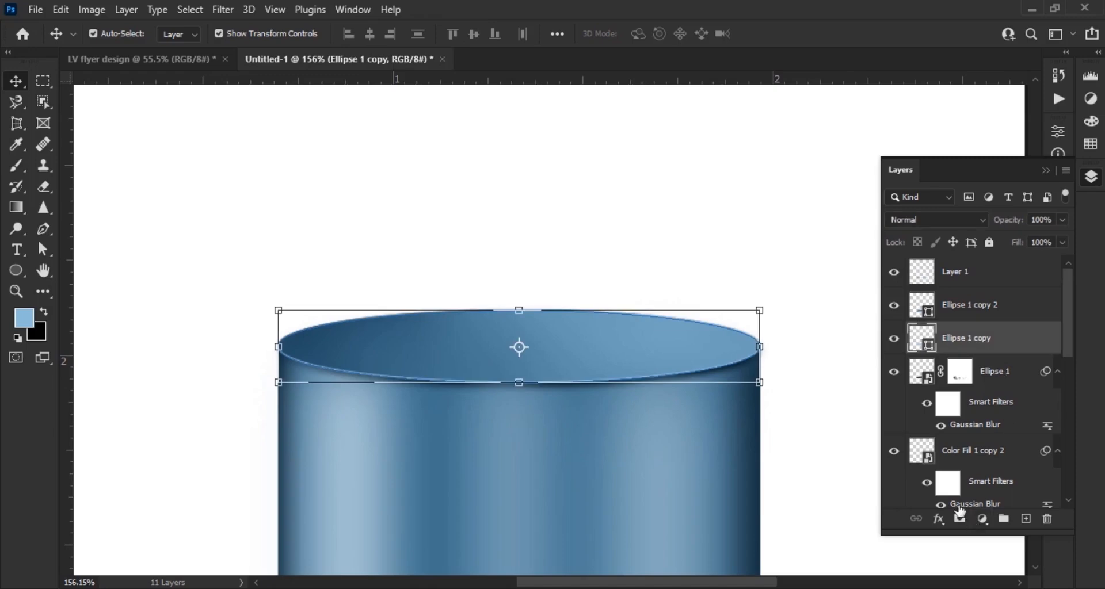
pyautogui.click(974, 452)
pyautogui.press('b')
pyautogui.click(988, 341)
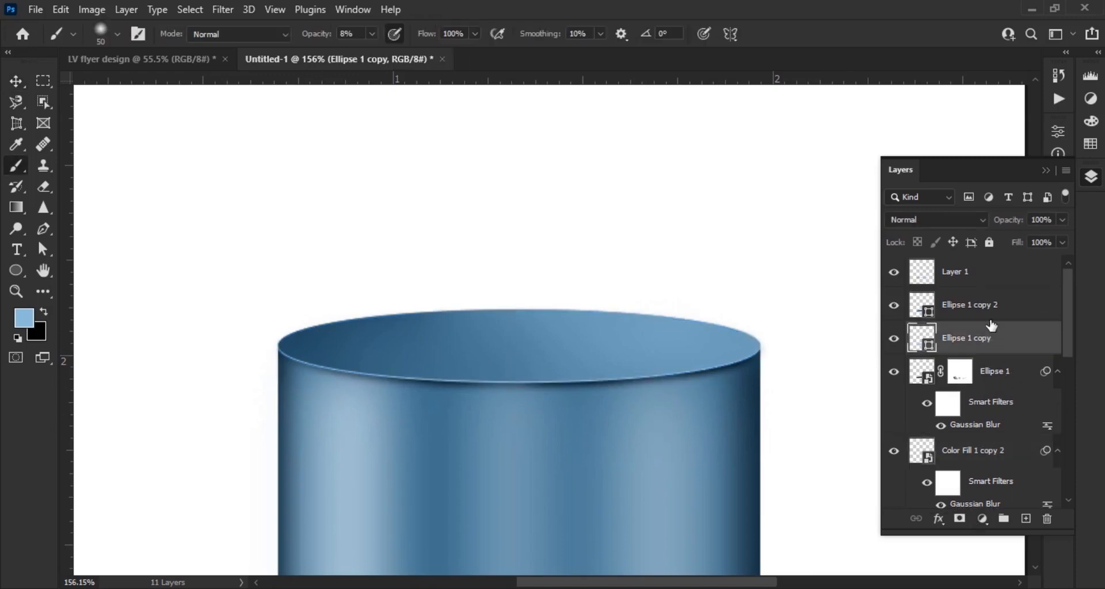
pyautogui.click(958, 520)
pyautogui.press('d')
pyautogui.press('x')
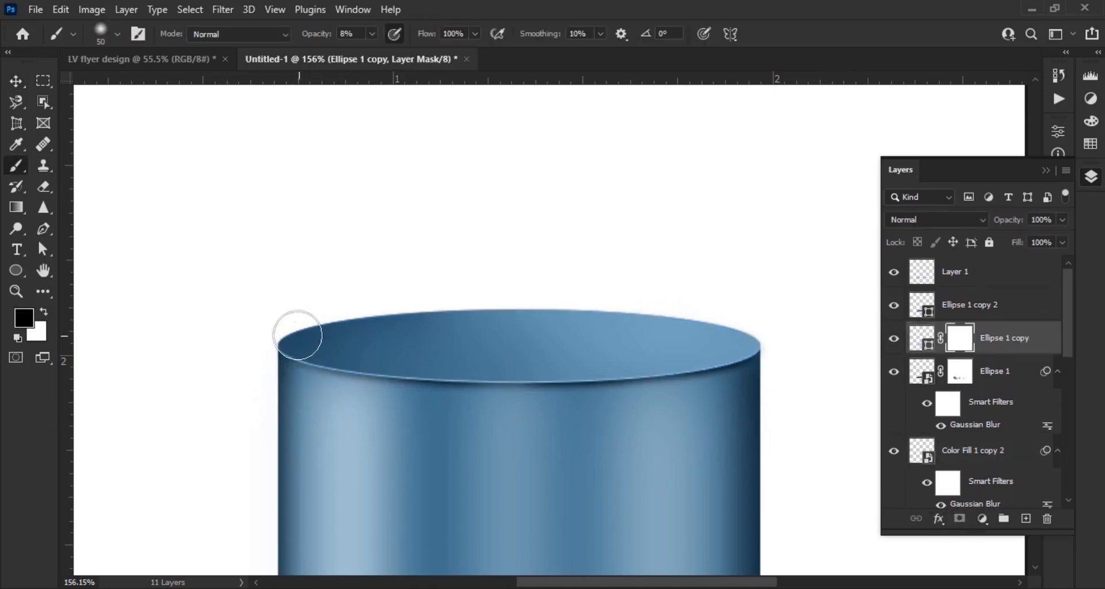
pyautogui.moveTo(313, 40); pyautogui.dragTo(321, 41)
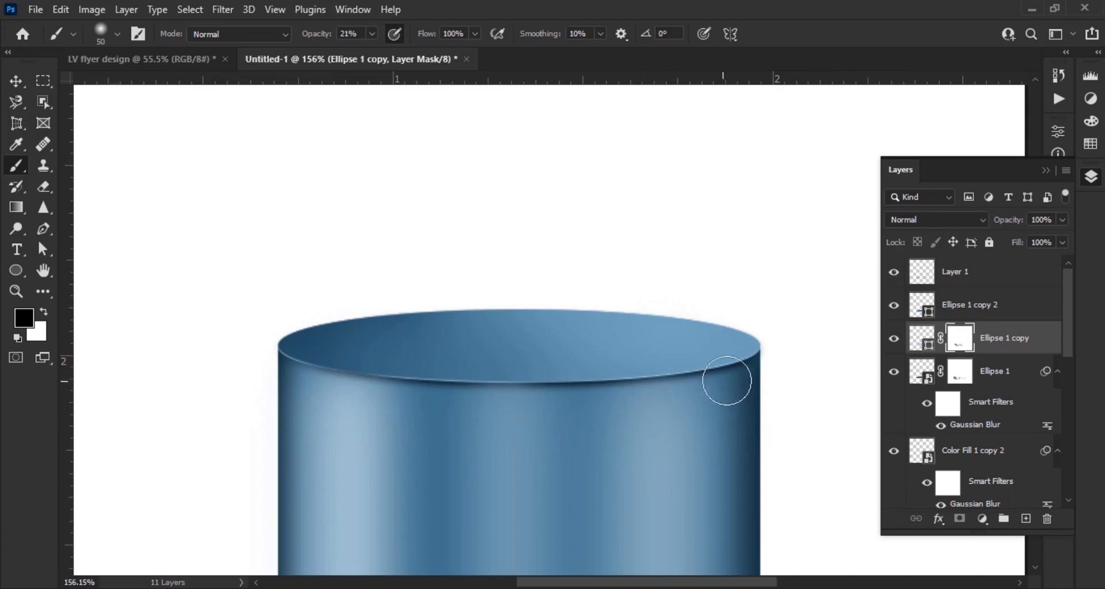
pyautogui.scroll(-2, 480, 338)
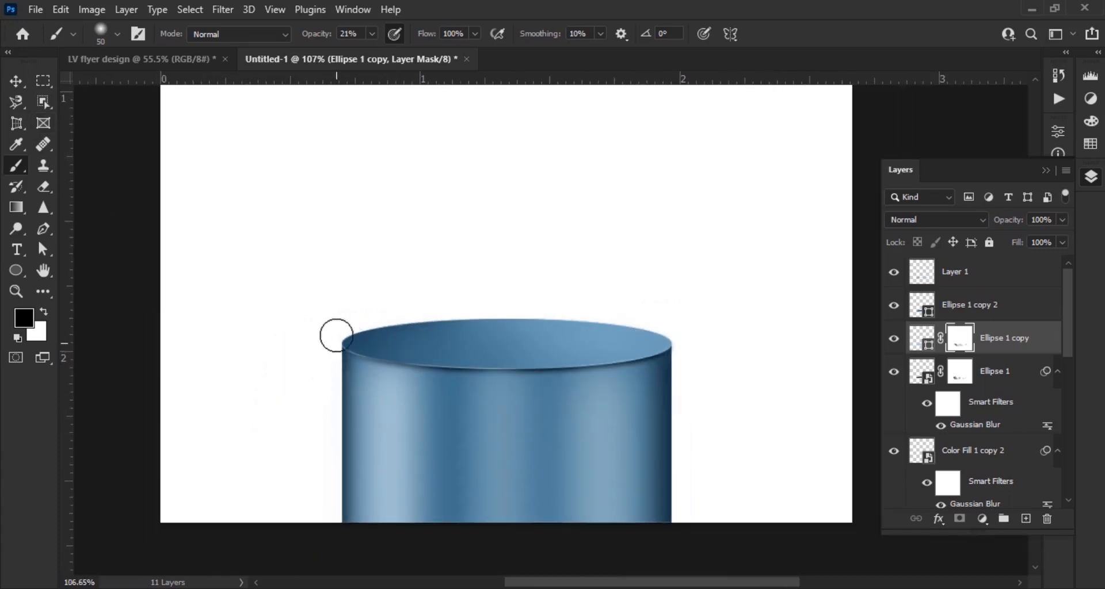
pyautogui.press('v')
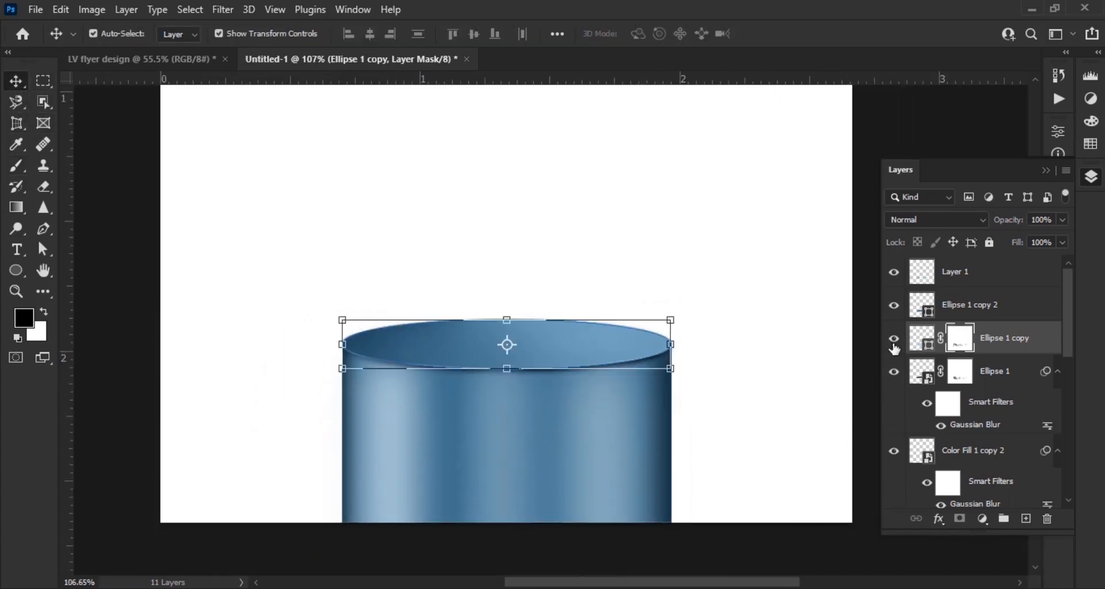
pyautogui.click(562, 437)
pyautogui.scroll(-1, 562, 437)
# - Group all the cylinder layers into a locked group named "set"
pyautogui.click(1004, 279)
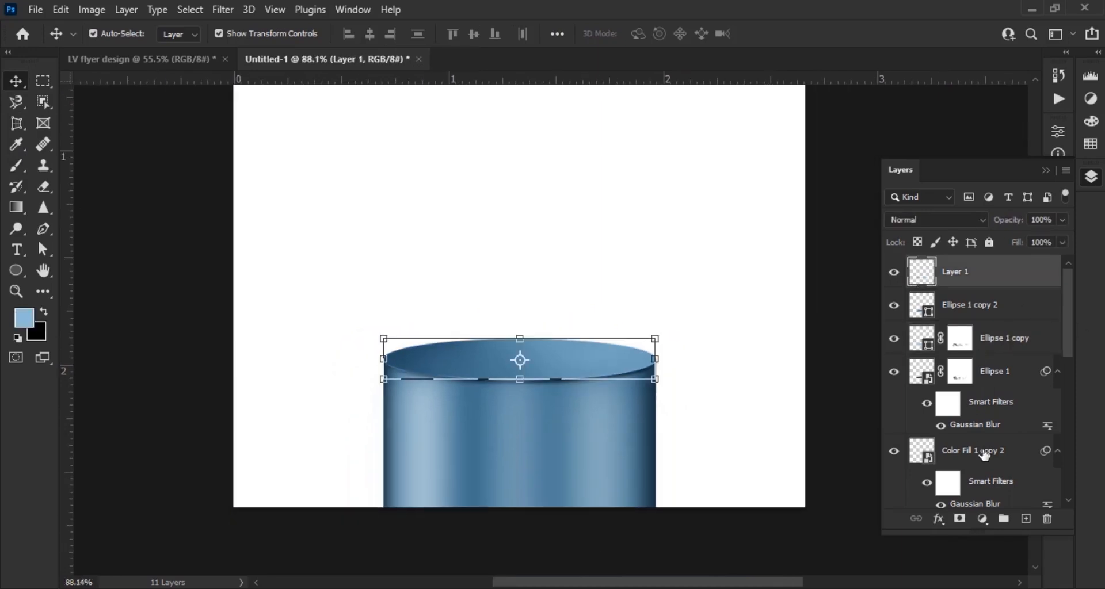
pyautogui.scroll(-5, 985, 454)
pyautogui.keyDown('shift'); pyautogui.click(1001, 461); pyautogui.keyUp('shift')
pyautogui.rightClick(1009, 440)
pyautogui.click(873, 112)
pyautogui.write('set')
pyautogui.click(685, 182)
pyautogui.scroll(-3, 629, 340)
pyautogui.scroll(-1, 617, 397)
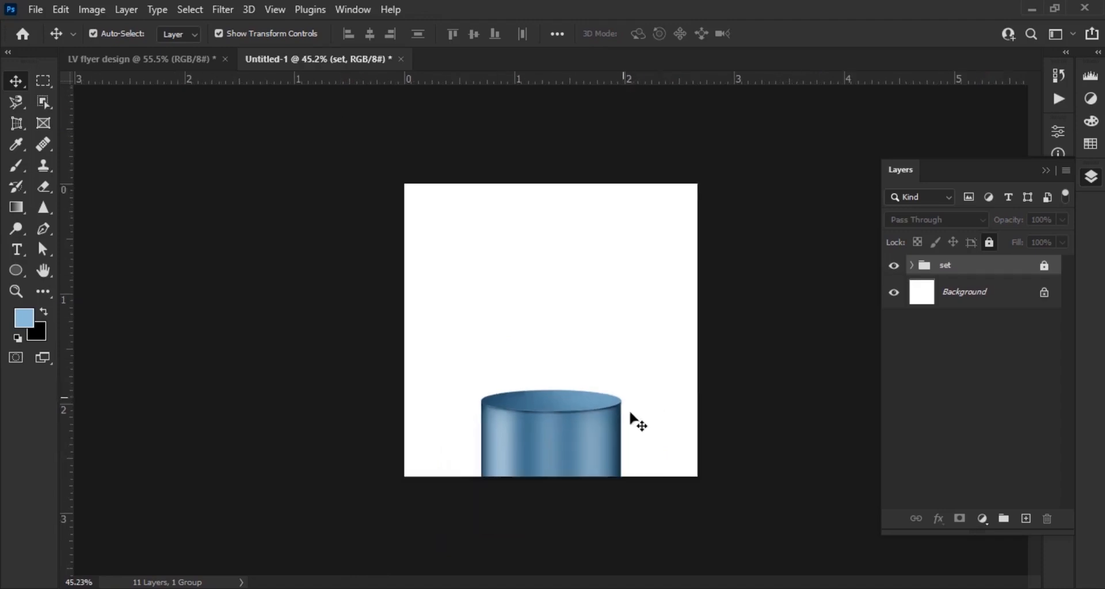
pyautogui.scroll(5, 621, 521)
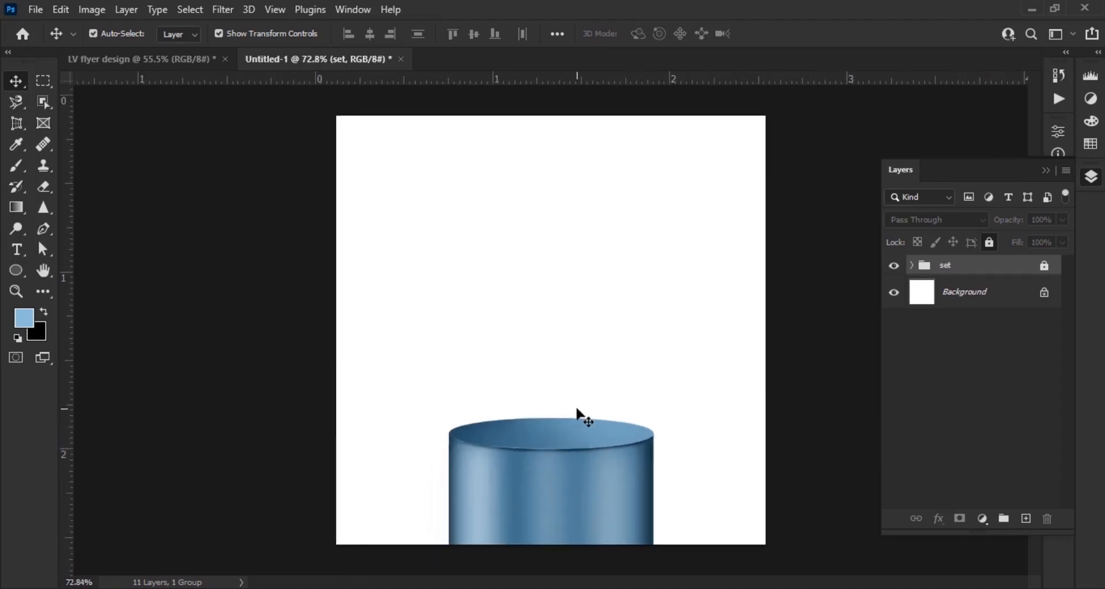
# - Add a solid colour fill layer in blue #457c9d directly above the Background layer
pyautogui.scroll(-4, 582, 419)
pyautogui.click(973, 292)
pyautogui.click(982, 519)
pyautogui.click(1004, 237)
pyautogui.click(575, 448)
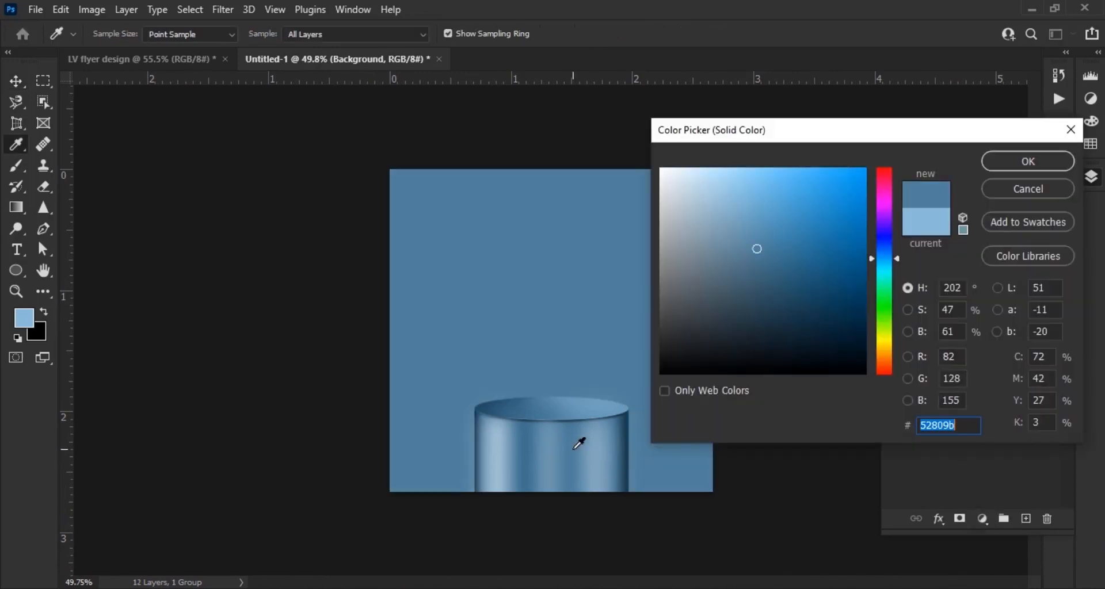
pyautogui.moveTo(769, 255); pyautogui.dragTo(776, 248)
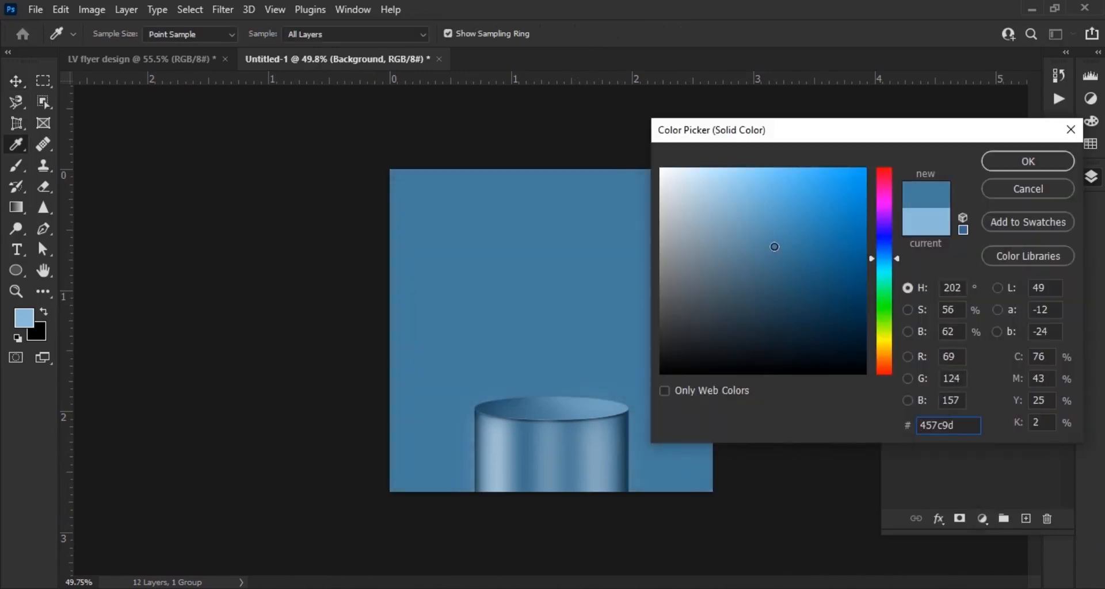
pyautogui.click(1015, 163)
pyautogui.click(794, 265)
# - Create a new empty layer above the blue colour fill and set the foreground colour to white
pyautogui.scroll(-1, 457, 373)
pyautogui.scroll(5, 589, 460)
pyautogui.scroll(-1, 855, 397)
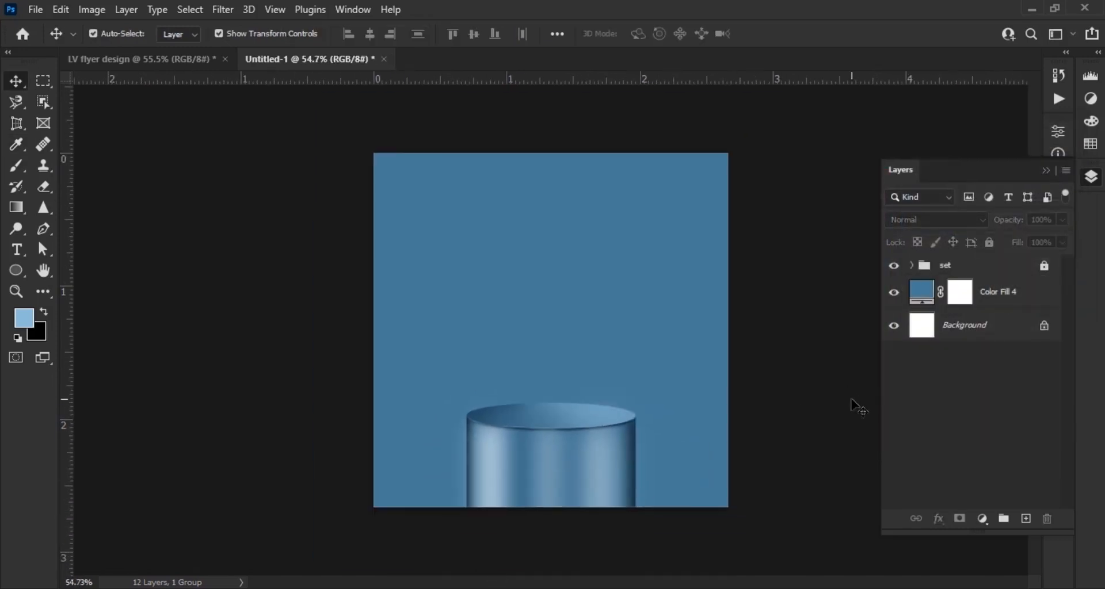
pyautogui.click(1025, 309)
pyautogui.click(1025, 519)
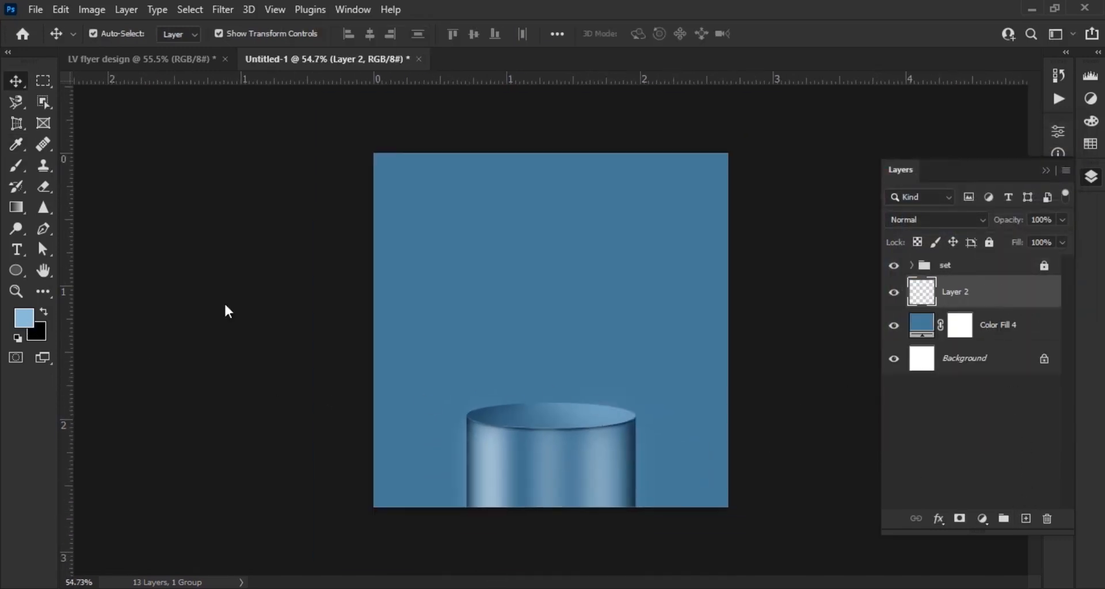
pyautogui.click(29, 322)
pyautogui.moveTo(705, 201); pyautogui.dragTo(551, 63)
pyautogui.click(1027, 162)
# - Apply a linear Foreground to Transparent gradient on the new layer, fading from white at the canvas bottom upward
pyautogui.moveTo(16, 208); pyautogui.dragTo(77, 208)
pyautogui.click(115, 35)
pyautogui.click(144, 147)
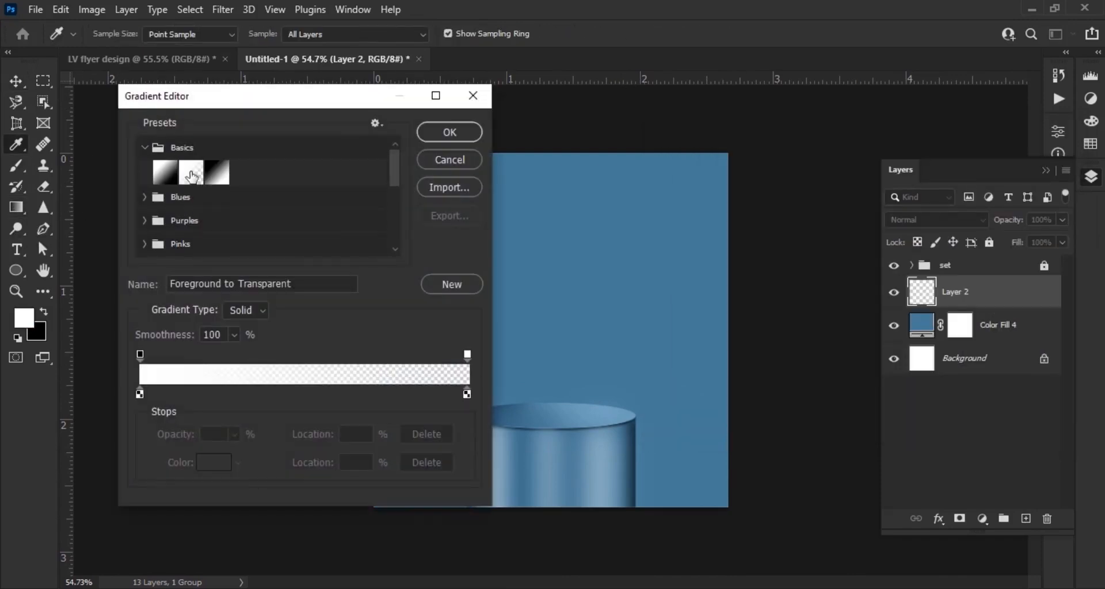
pyautogui.click(449, 131)
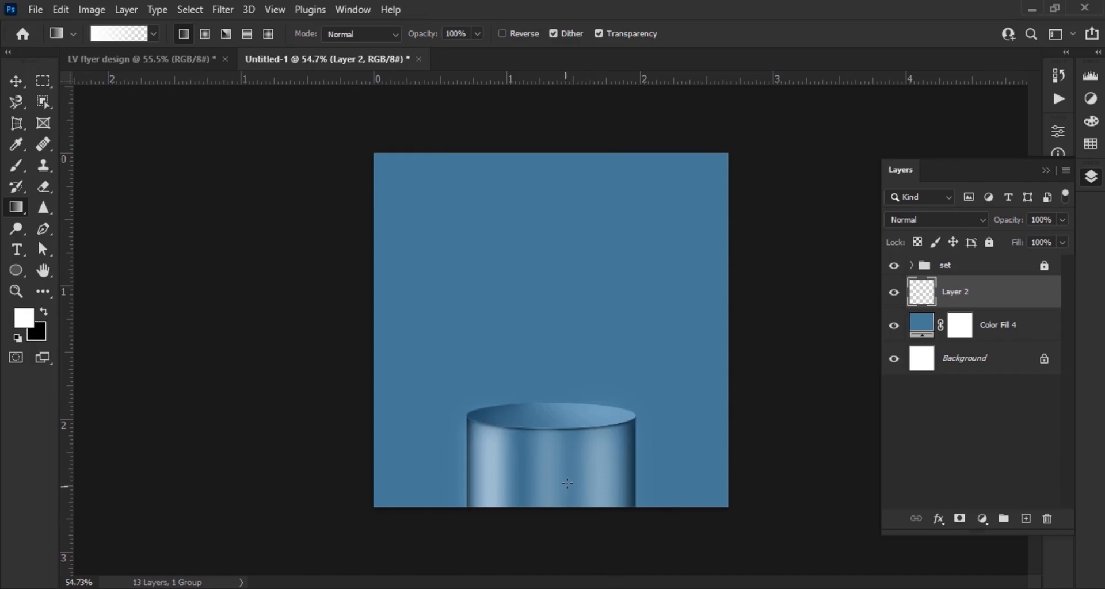
pyautogui.moveTo(532, 437); pyautogui.dragTo(527, 112)
pyautogui.moveTo(561, 465); pyautogui.dragTo(570, 213)
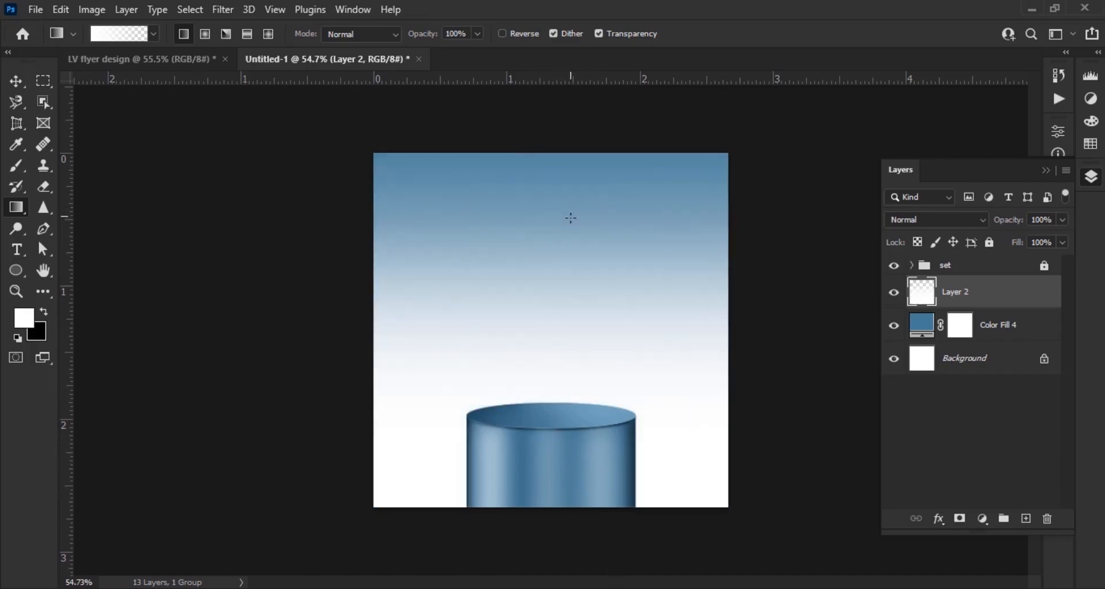
# - Apply the Wave filter to the gradient with 182 generators, wavelength 66 to 67 and amplitude 109 to 110
pyautogui.click(223, 10)
pyautogui.moveTo(322, 278)
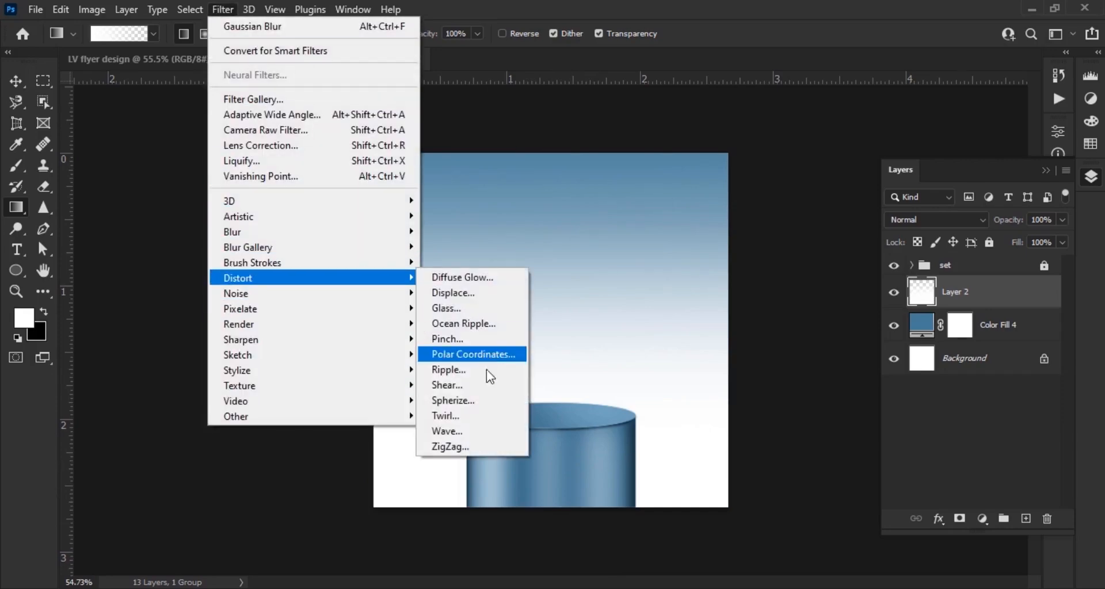
pyautogui.click(487, 430)
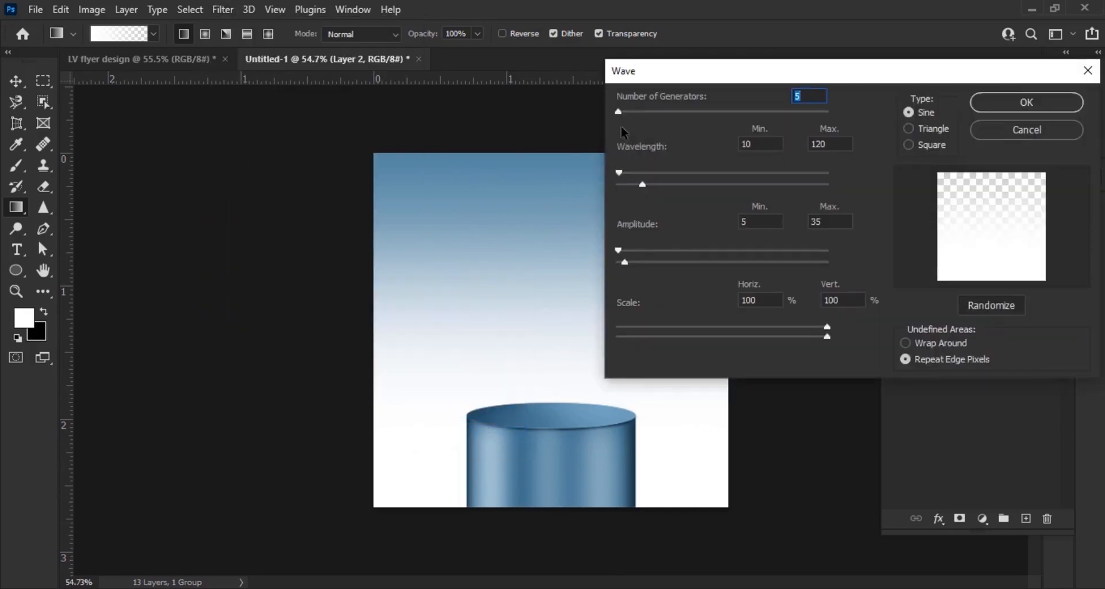
pyautogui.moveTo(619, 113); pyautogui.dragTo(656, 119)
pyautogui.moveTo(619, 173); pyautogui.dragTo(637, 194)
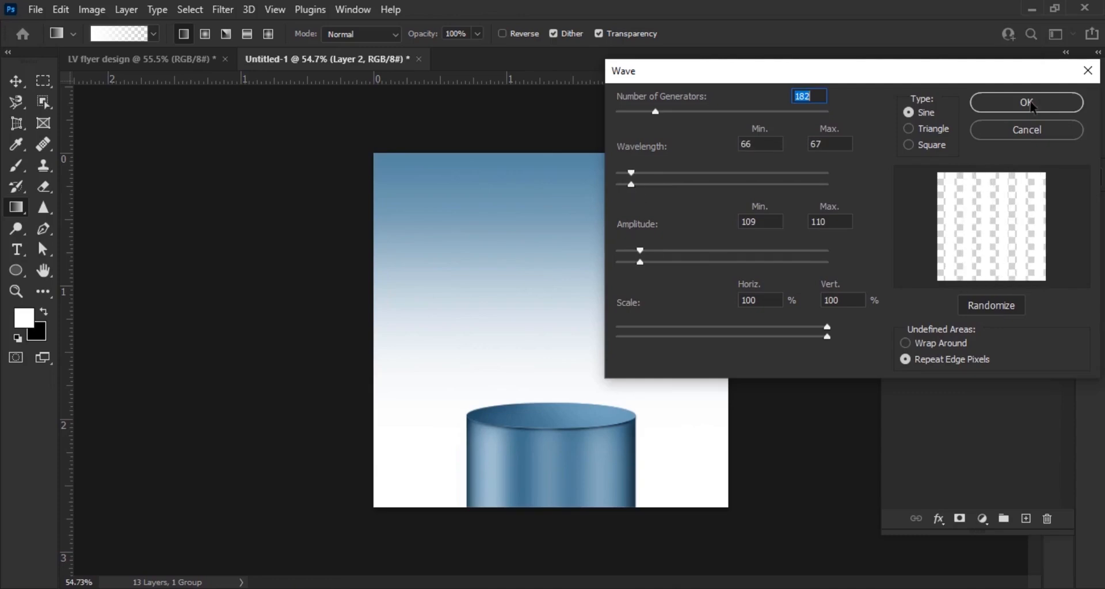
pyautogui.click(1023, 105)
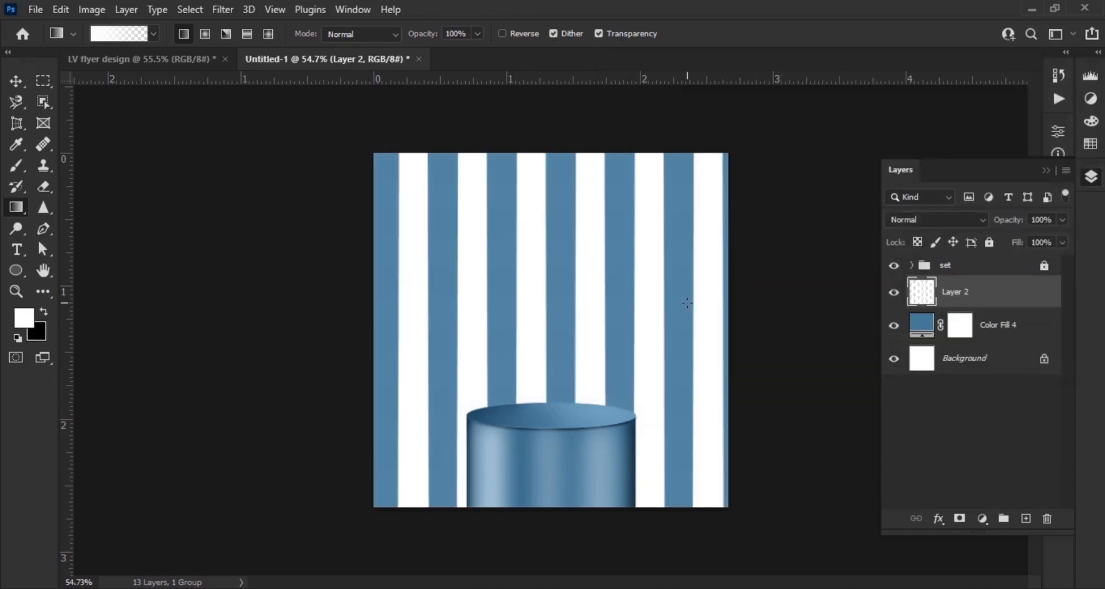
# - Apply the Twirl filter to the striped layer with an angle of 869°
pyautogui.click(221, 9)
pyautogui.moveTo(311, 276)
pyautogui.click(466, 415)
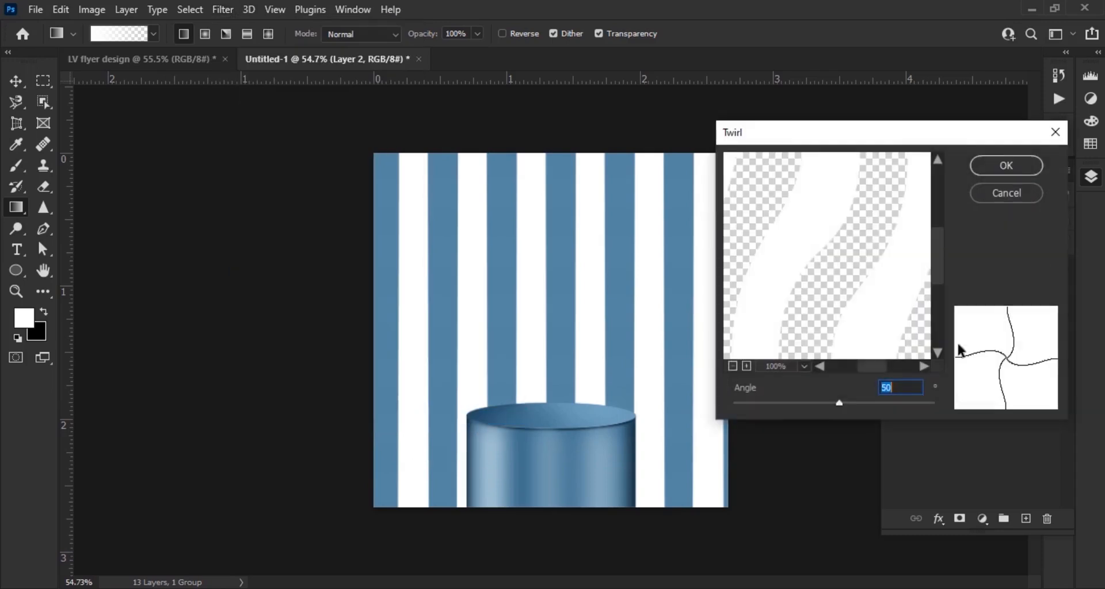
pyautogui.moveTo(833, 404); pyautogui.dragTo(916, 412)
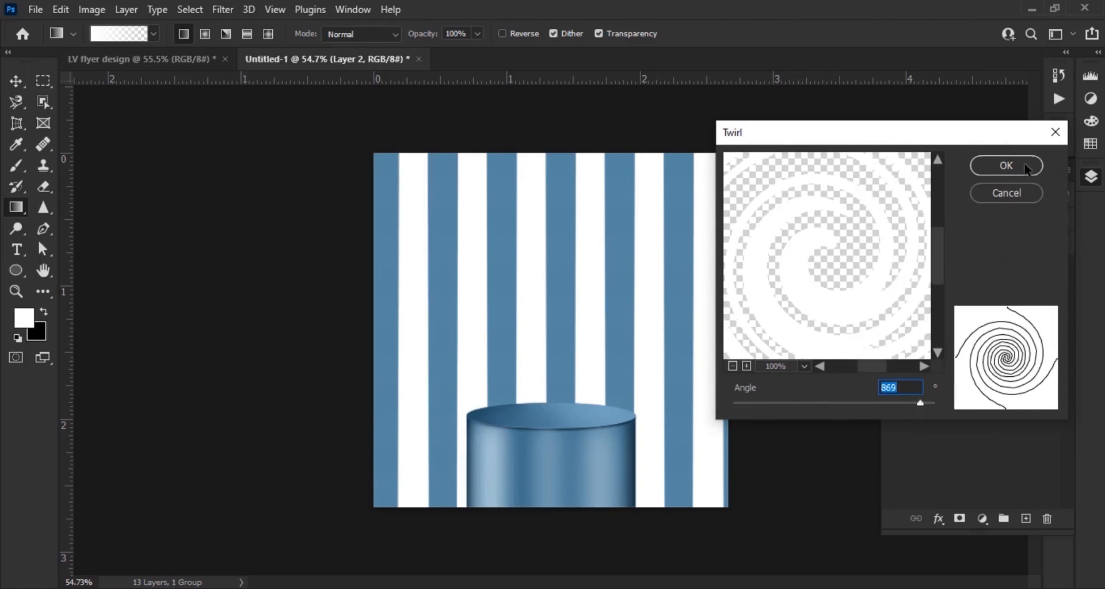
pyautogui.click(1029, 168)
# - Enlarge the swirl layer beyond the canvas edges and reposition it so the spiral's centre sits just above the cylinder
pyautogui.press('v')
pyautogui.moveTo(375, 328); pyautogui.dragTo(319, 329)
pyautogui.moveTo(671, 357); pyautogui.dragTo(690, 371)
pyautogui.click(802, 34)
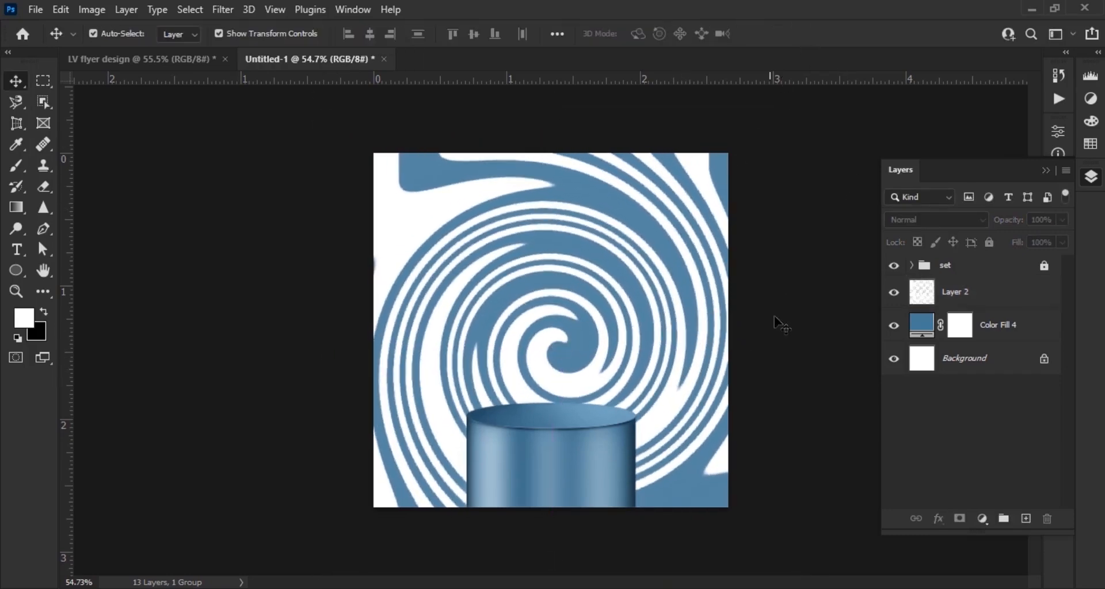
# - Set the swirl layer's blend mode to Soft Light and apply a Gaussian Blur with an 8.8-pixel radius
pyautogui.hotkey('ctrl', '+')
pyautogui.click(936, 220)
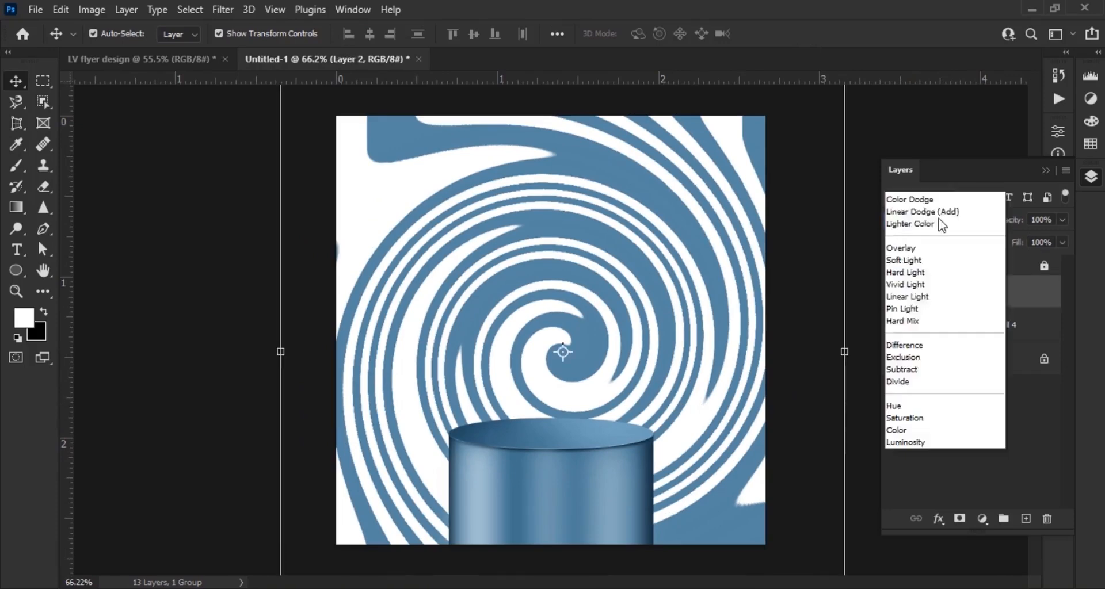
pyautogui.click(933, 393)
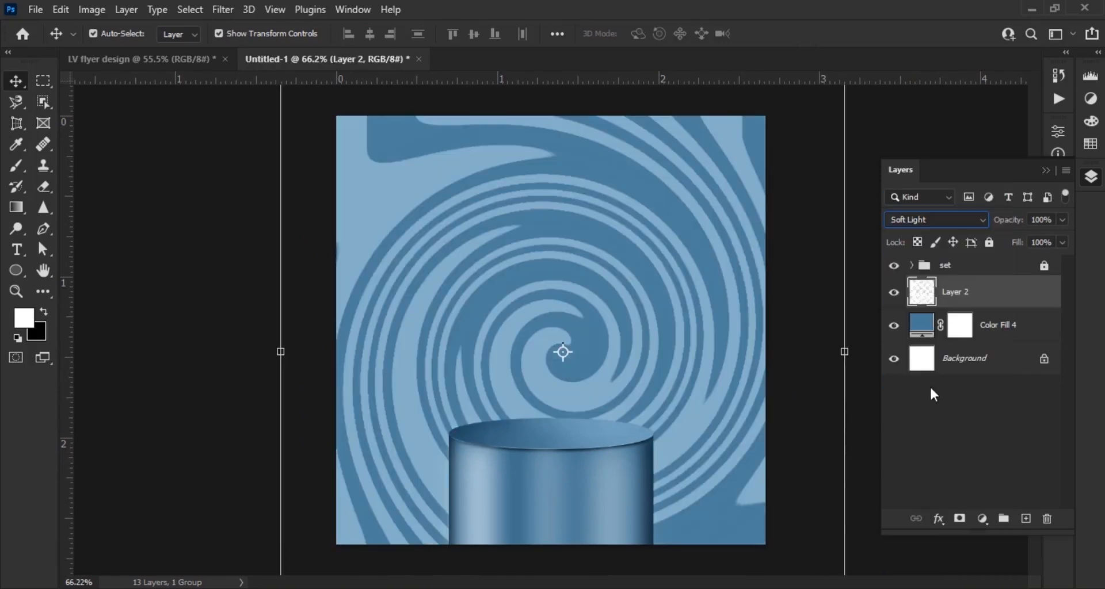
pyautogui.click(222, 9)
pyautogui.moveTo(247, 249)
pyautogui.click(443, 292)
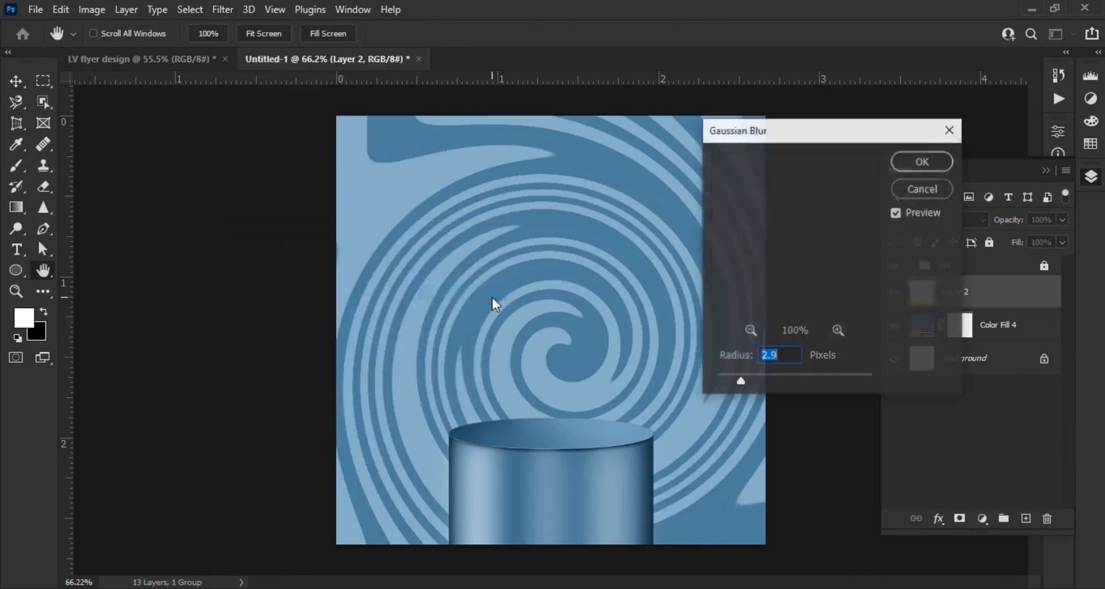
pyautogui.moveTo(758, 384); pyautogui.dragTo(774, 381)
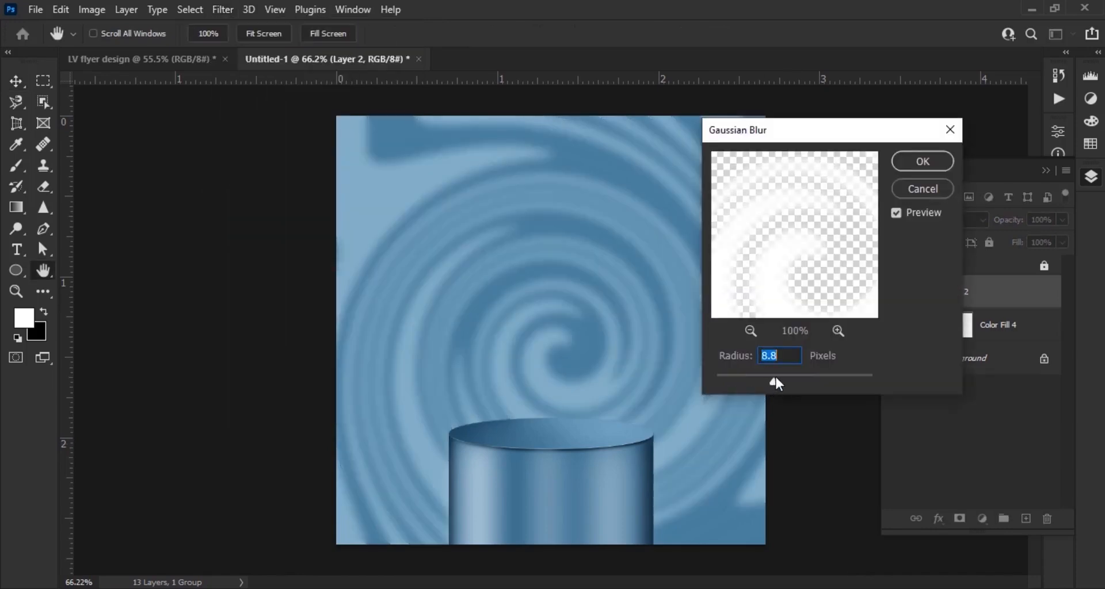
pyautogui.click(925, 163)
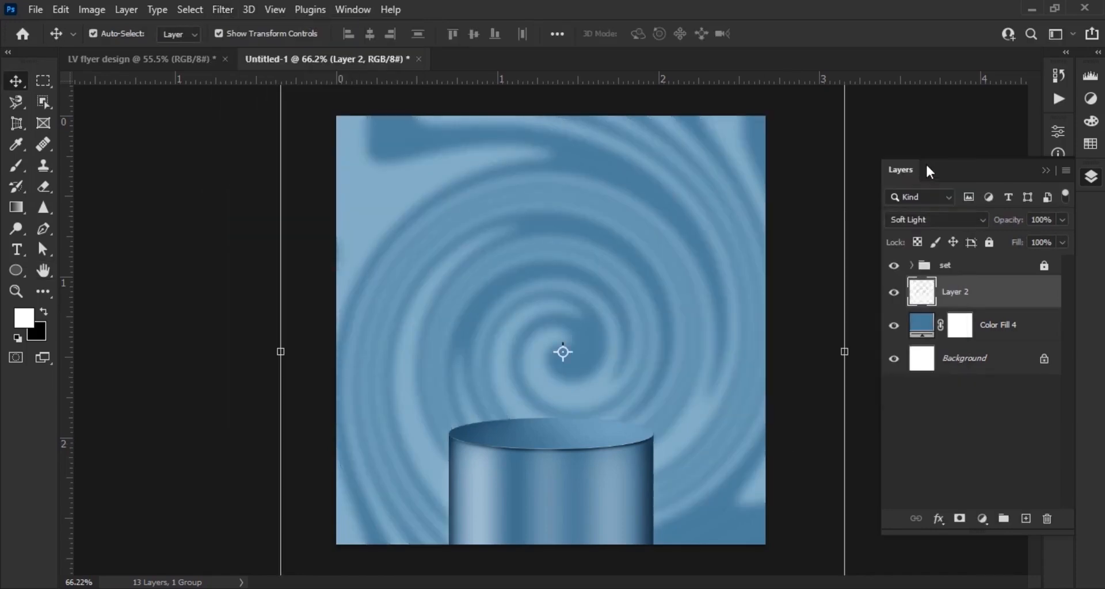
# - Group the swirl, colour fill and Background layers into a locked group named "back"
pyautogui.click(1044, 360)
pyautogui.keyDown('shift'); pyautogui.click(912, 291); pyautogui.keyUp('shift')
pyautogui.rightClick(932, 323)
pyautogui.click(901, 114)
pyautogui.write('ba')
pyautogui.press('Return')
pyautogui.scroll(-2, 624, 227)
pyautogui.click(990, 243)
pyautogui.scroll(-2, 671, 354)
pyautogui.scroll(-1, 603, 486)
pyautogui.scroll(4, 603, 482)
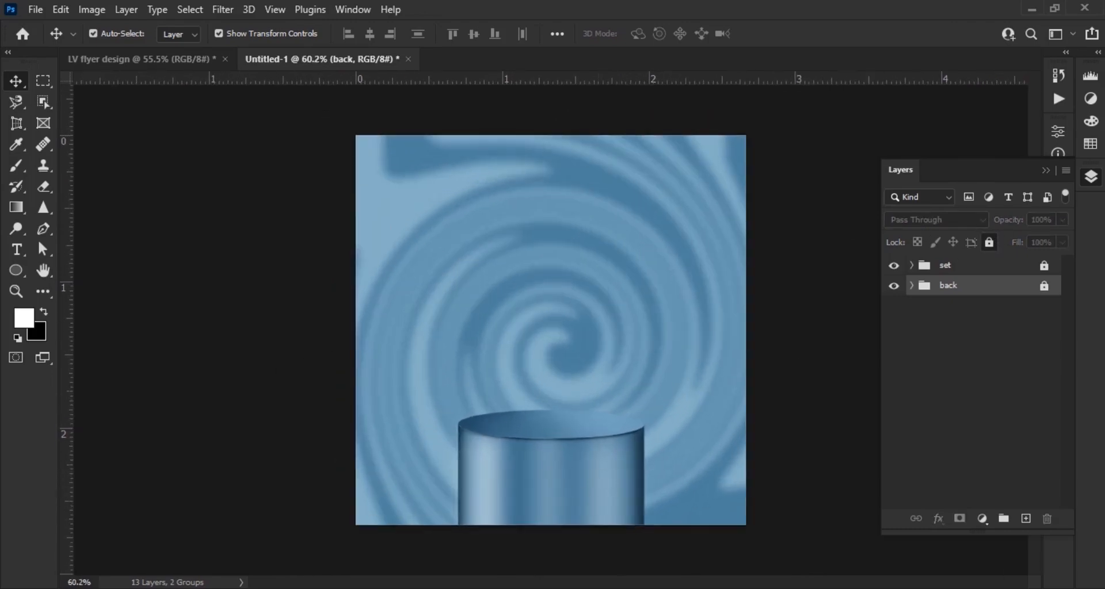
pyautogui.hotkey('alt', 'Tab')
pyautogui.moveTo(195, 159); pyautogui.dragTo(567, 431)
pyautogui.moveTo(1009, 292); pyautogui.dragTo(953, 256)
pyautogui.hotkey('ctrl', 'z')
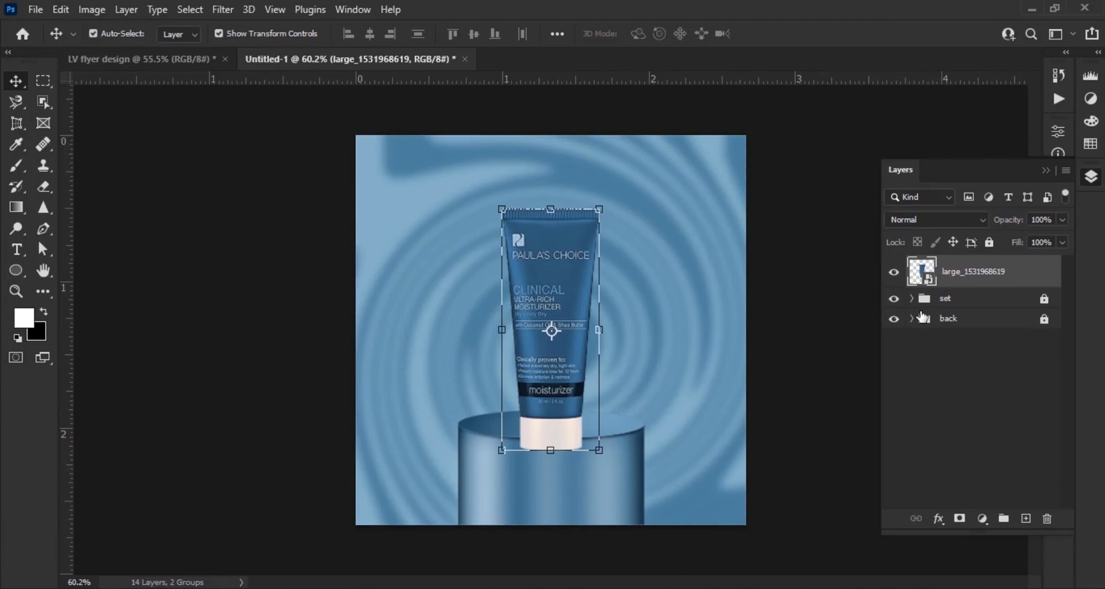
pyautogui.rightClick(962, 271)
pyautogui.click(851, 168)
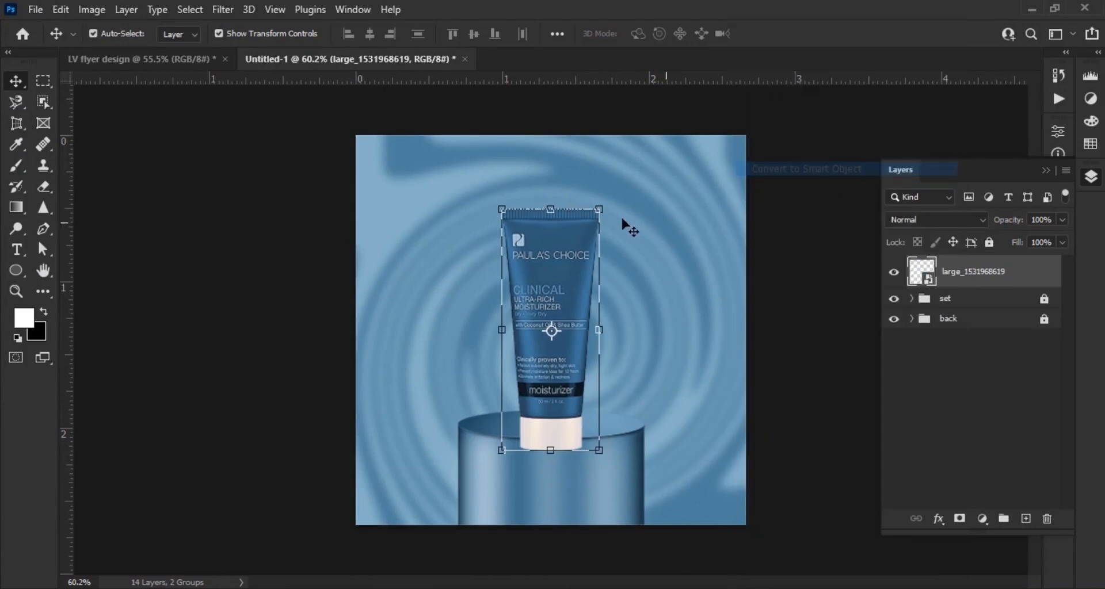
# - Scale the tube down and position its cap on the cylinder's top surface
pyautogui.hotkey('ctrl', 't')
pyautogui.moveTo(552, 210); pyautogui.dragTo(563, 258)
pyautogui.scroll(5, 582, 424)
pyautogui.moveTo(581, 424); pyautogui.dragTo(550, 453)
pyautogui.moveTo(549, 136); pyautogui.dragTo(547, 192)
pyautogui.click(775, 33)
pyautogui.hotkey('ctrl', '0')
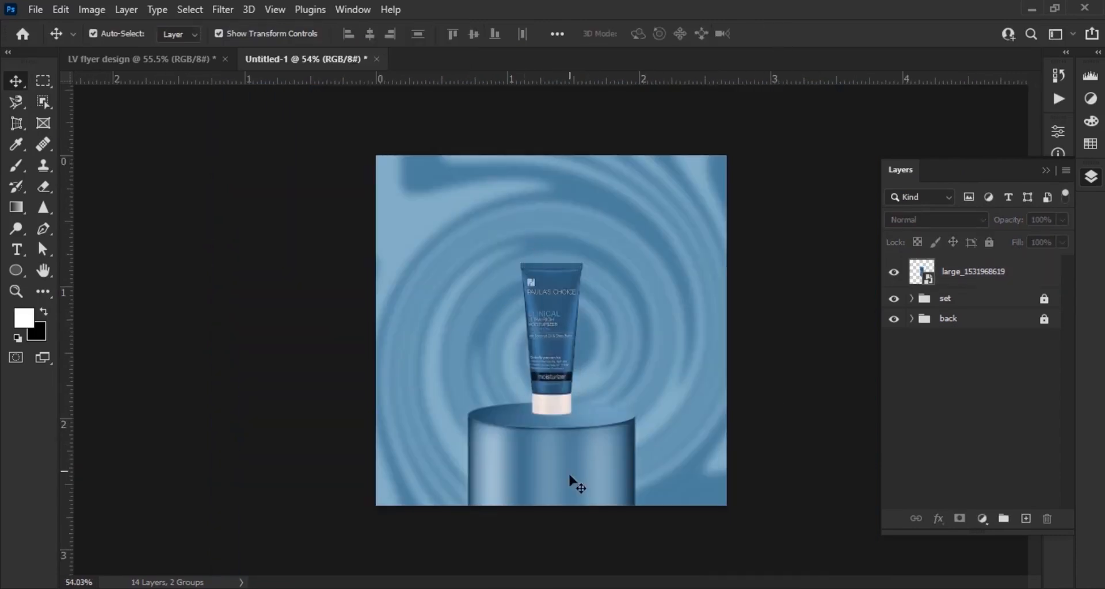
# - Shift the tube and the cylinder layers slightly down together, and lock the set group again
pyautogui.click(611, 479)
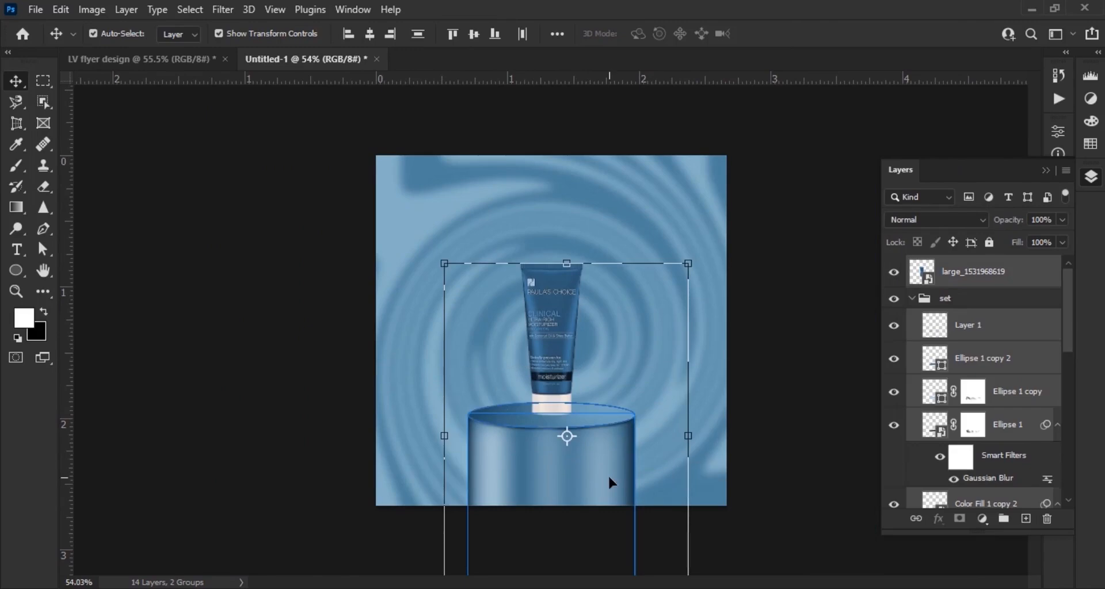
pyautogui.click(912, 299)
pyautogui.click(945, 298)
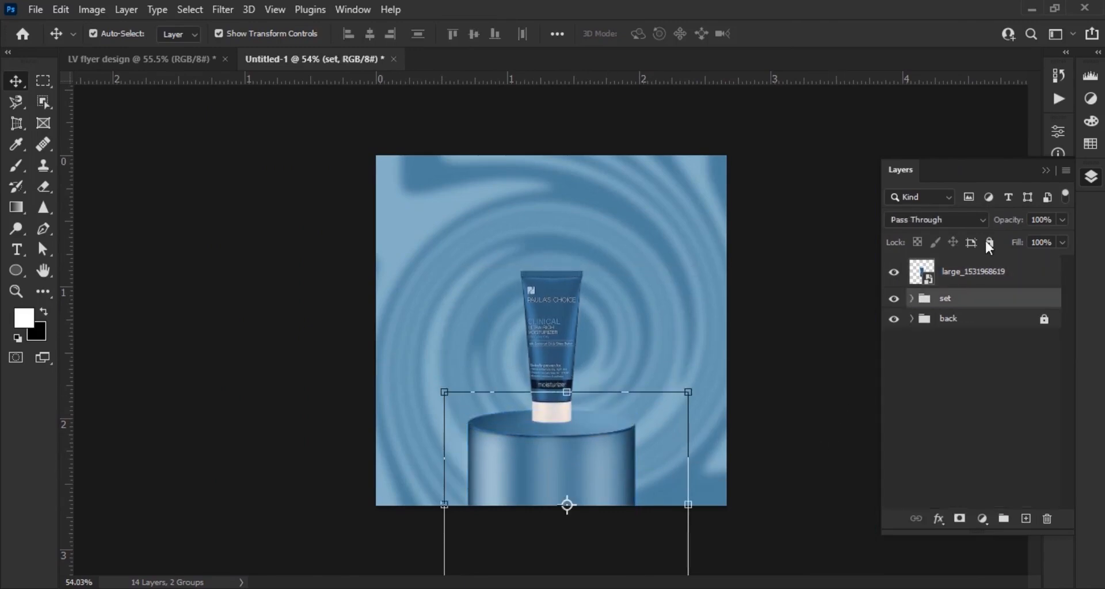
pyautogui.click(989, 242)
# - Nudge the tube slightly so its cap sits better on the cylinder's top ellipse
pyautogui.click(975, 272)
pyautogui.scroll(4, 615, 466)
pyautogui.moveTo(528, 393); pyautogui.dragTo(520, 403)
pyautogui.scroll(-3, 516, 379)
pyautogui.scroll(-4, 516, 372)
pyautogui.click(618, 413)
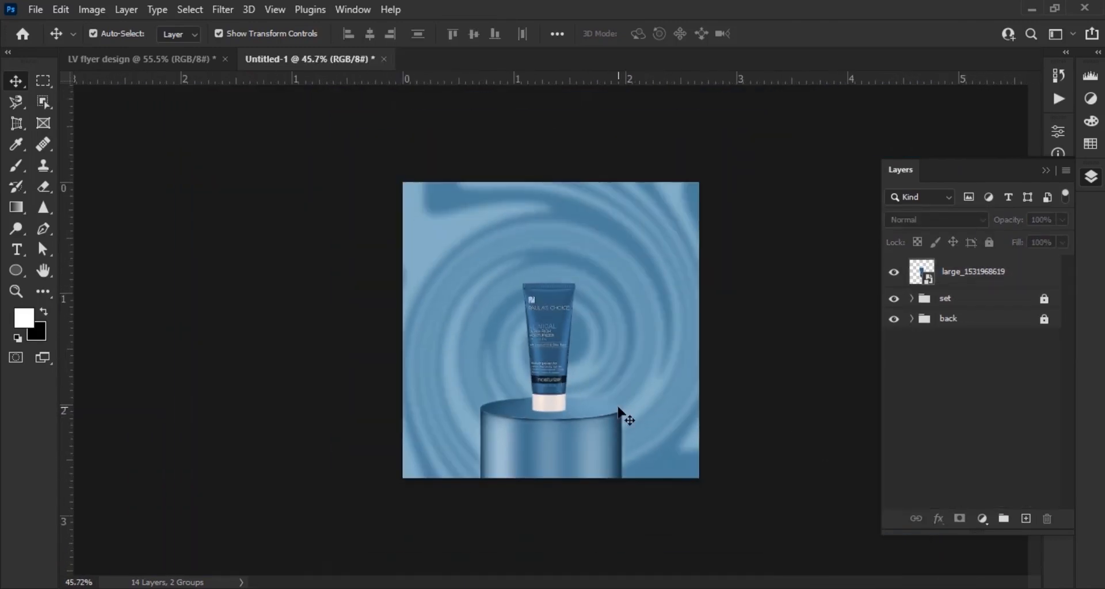
# - Shift the tube and cylinder slightly to the right together, and relock the set group
pyautogui.scroll(8, 592, 420)
pyautogui.moveTo(587, 410); pyautogui.dragTo(596, 399)
pyautogui.scroll(-6, 596, 399)
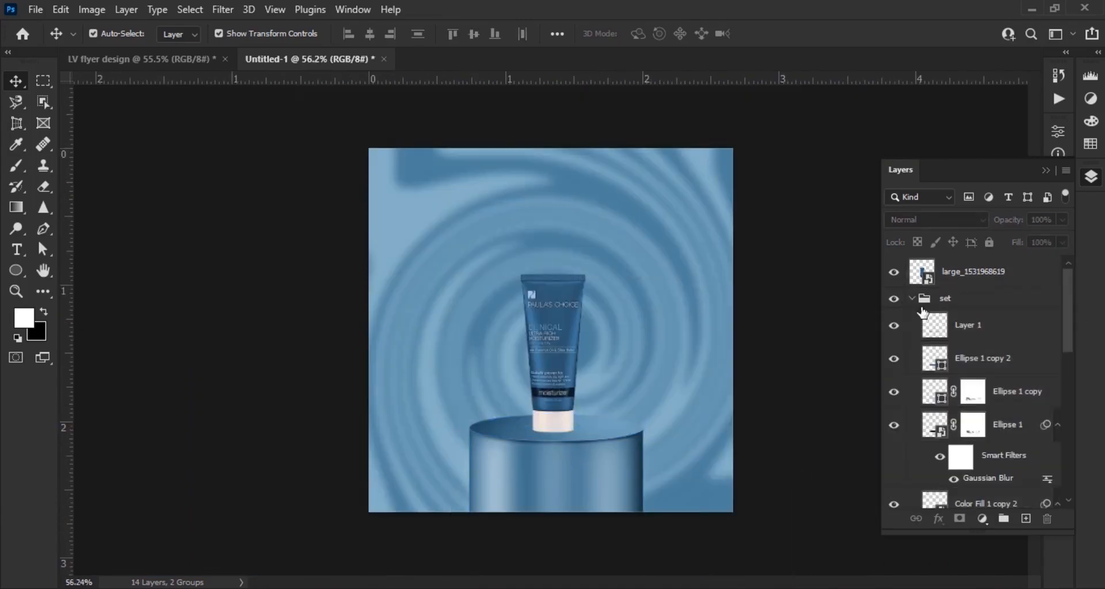
pyautogui.click(911, 299)
pyautogui.click(947, 298)
pyautogui.click(989, 242)
# - Scale the tube down slightly from its top edge
pyautogui.scroll(6, 553, 357)
pyautogui.click(552, 357)
pyautogui.moveTo(554, 207); pyautogui.dragTo(554, 218)
pyautogui.click(774, 34)
pyautogui.scroll(-5, 592, 282)
pyautogui.scroll(-1, 564, 449)
pyautogui.scroll(4, 564, 449)
pyautogui.scroll(-4, 633, 429)
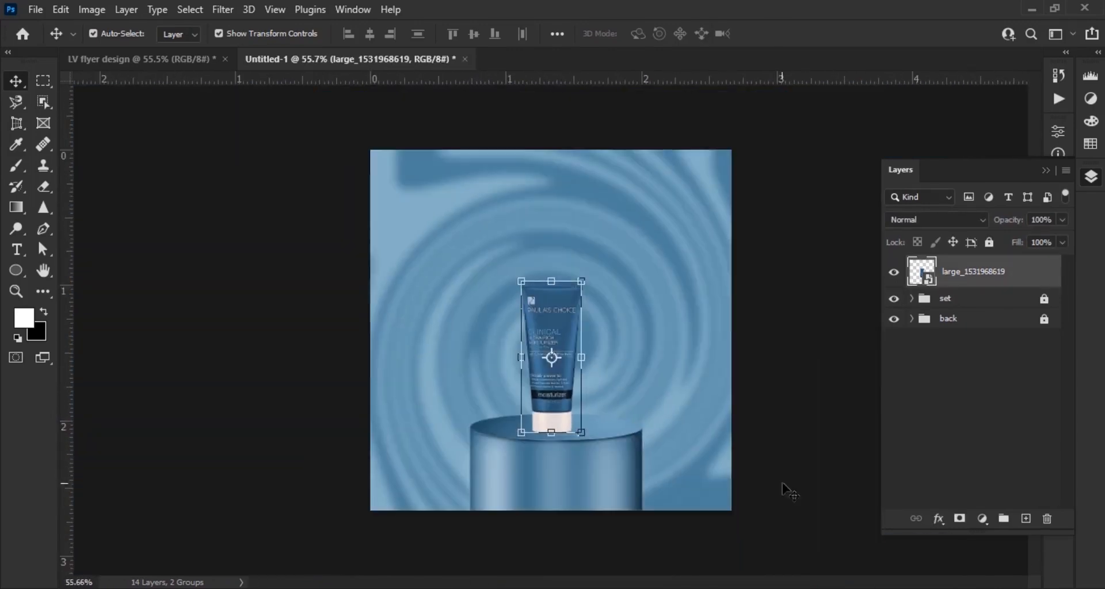
# - Fine-tune the tube's size and placement on the cylinder, and lock its layer
pyautogui.scroll(3, 639, 431)
pyautogui.scroll(-3, 585, 377)
pyautogui.scroll(2, 526, 350)
pyautogui.moveTo(553, 256); pyautogui.dragTo(544, 258)
pyautogui.click(772, 35)
pyautogui.scroll(-3, 584, 395)
pyautogui.scroll(4, 581, 399)
pyautogui.scroll(1, 580, 397)
pyautogui.click(536, 382)
pyautogui.click(987, 244)
# - Activate the Pen tool in Shape mode and create a new layer between the set and back groups
pyautogui.rightClick(49, 224)
pyautogui.click(127, 229)
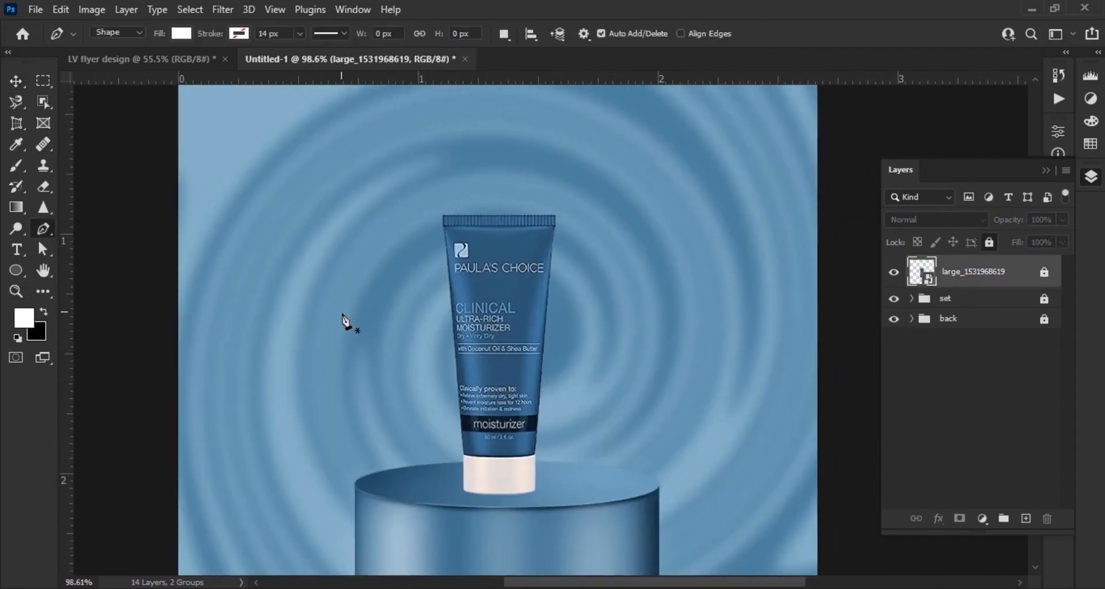
pyautogui.scroll(1, 595, 508)
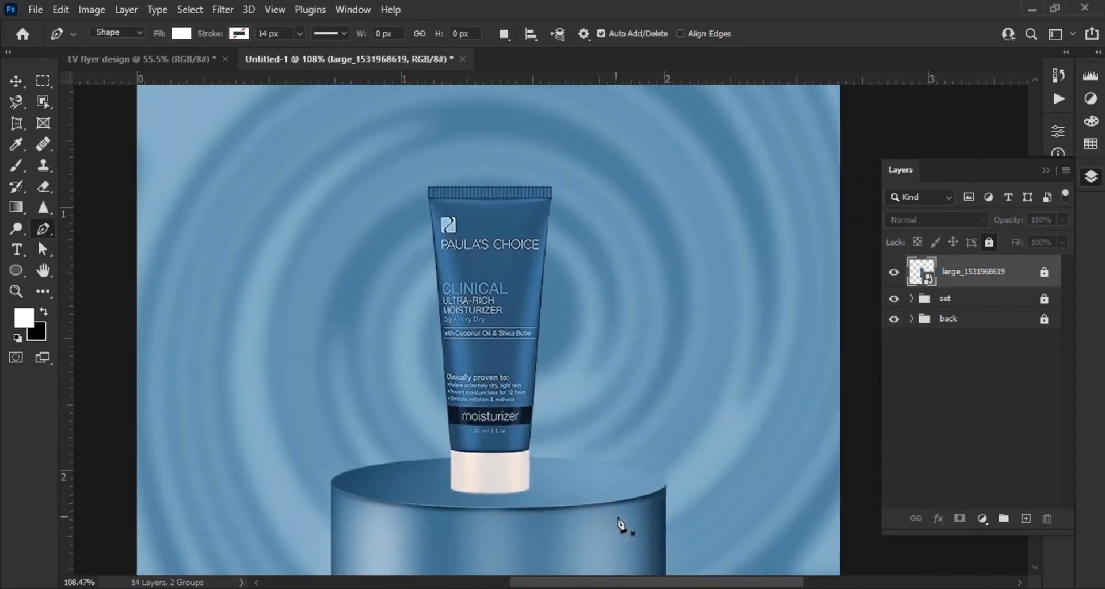
pyautogui.click(975, 320)
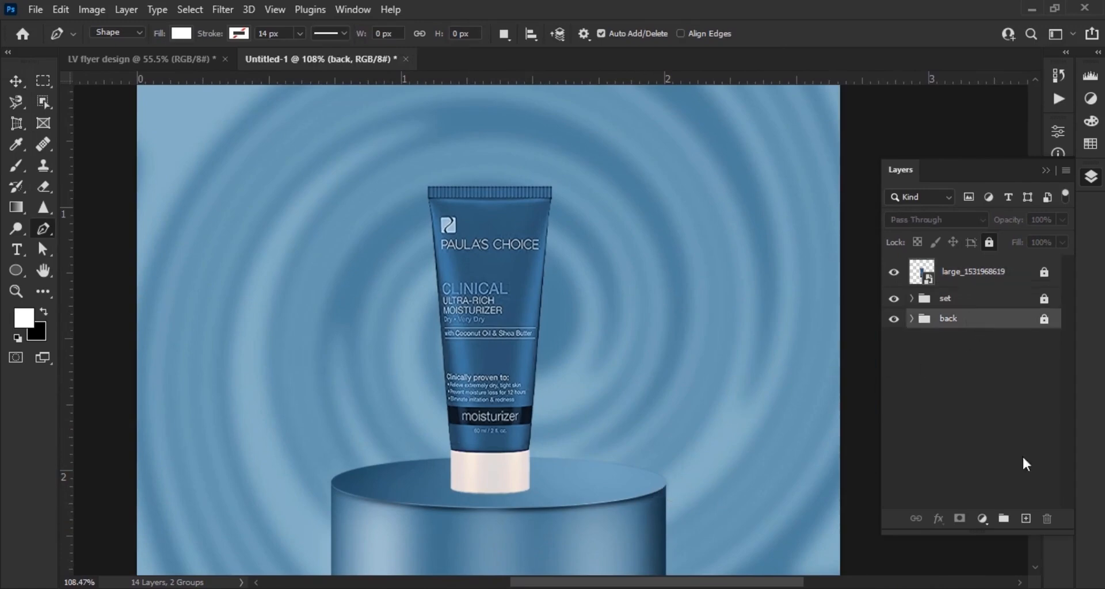
pyautogui.click(1025, 519)
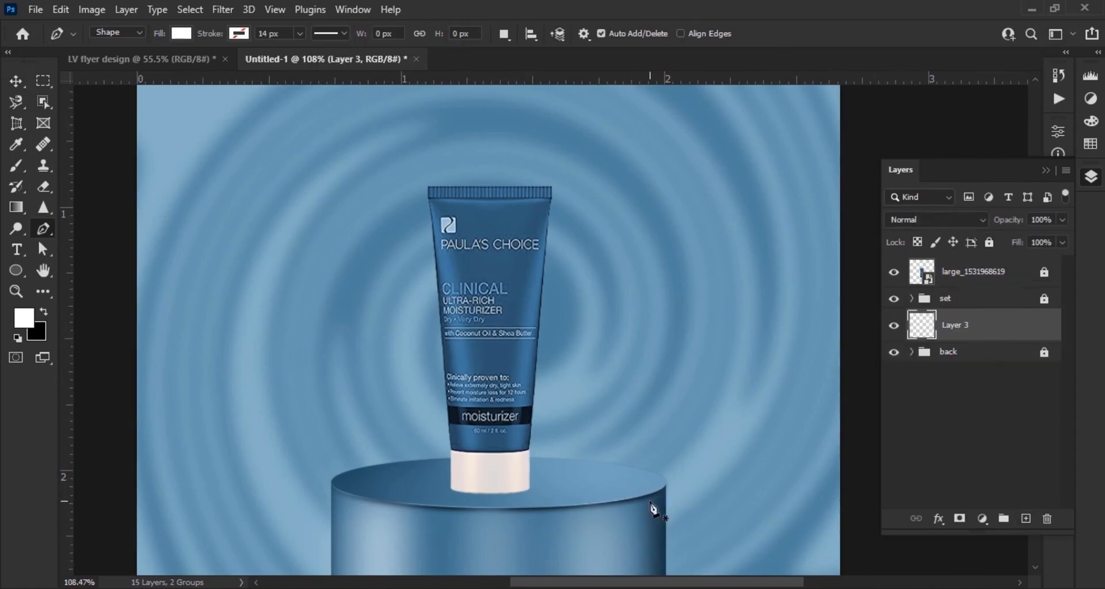
# - Draw a closed white curved shape behind the tube, running from the cylinder's right rim to above the tube's upper-left corner
pyautogui.scroll(5, 665, 496)
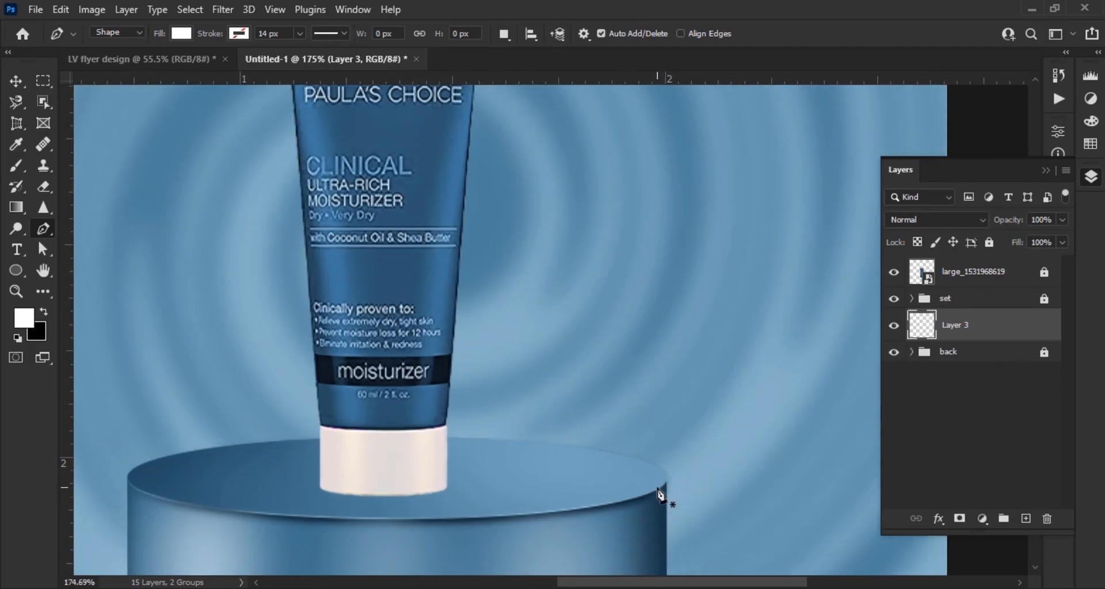
pyautogui.click(659, 492)
pyautogui.scroll(-3, 659, 495)
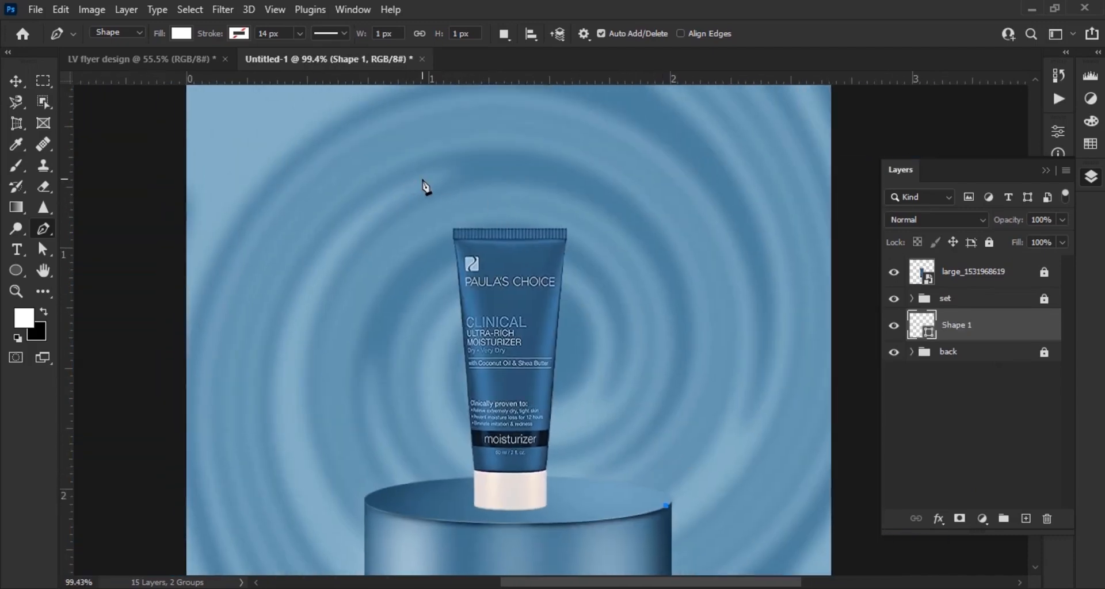
pyautogui.moveTo(421, 200); pyautogui.dragTo(474, 214)
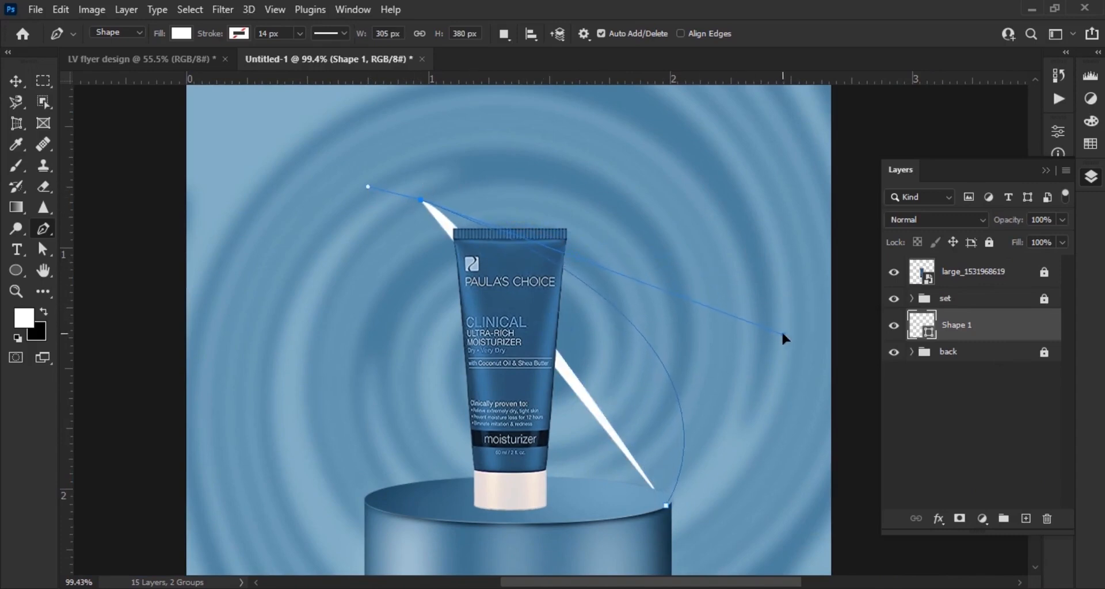
pyautogui.moveTo(779, 281); pyautogui.dragTo(779, 282)
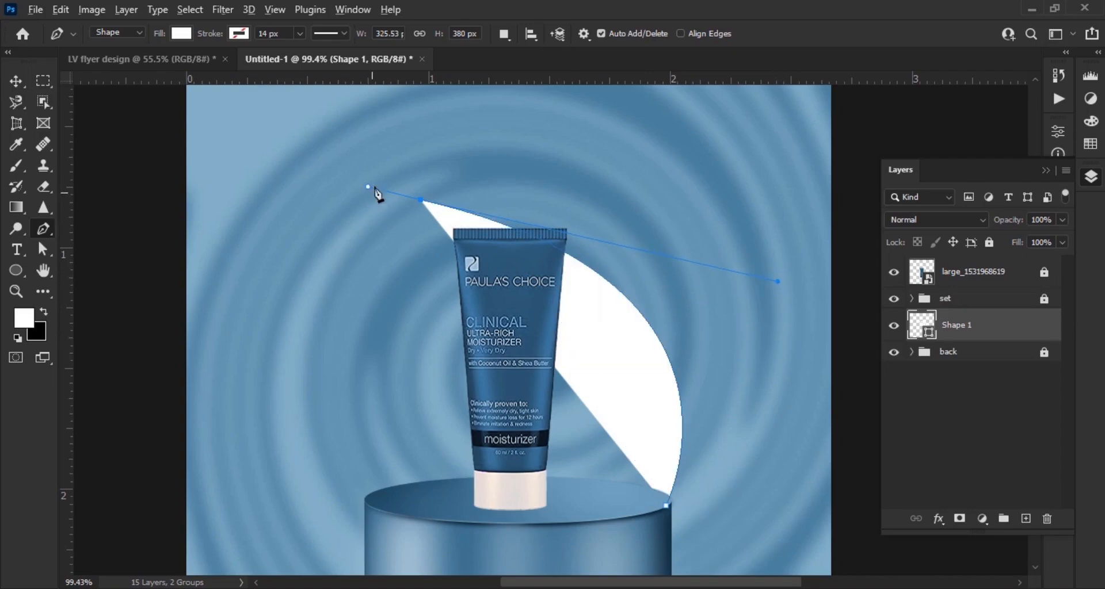
pyautogui.scroll(-3, 531, 429)
pyautogui.moveTo(690, 444); pyautogui.dragTo(861, 473)
pyautogui.hotkey('ctrl', 'z')
# - Curve the white shape's lower-right anchor with the Convert Point tool so its lower edge bulges down behind the cylinder
pyautogui.rightClick(43, 228)
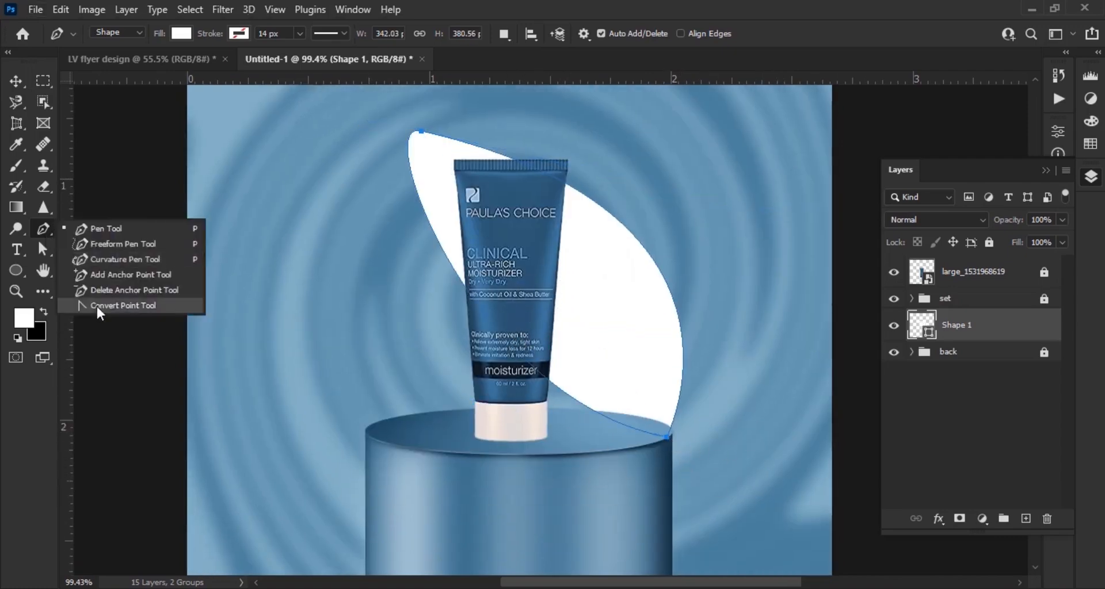
pyautogui.click(86, 306)
pyautogui.moveTo(667, 437); pyautogui.dragTo(390, 540)
pyautogui.scroll(-8, 434, 352)
pyautogui.scroll(6, 589, 343)
pyautogui.moveTo(661, 372); pyautogui.dragTo(577, 364)
# - On a new layer, start a second pen shape at the white shape's left edge, curving past the tube's upper-left corner to the canvas's top edge
pyautogui.click(1026, 519)
pyautogui.rightClick(44, 229)
pyautogui.click(138, 228)
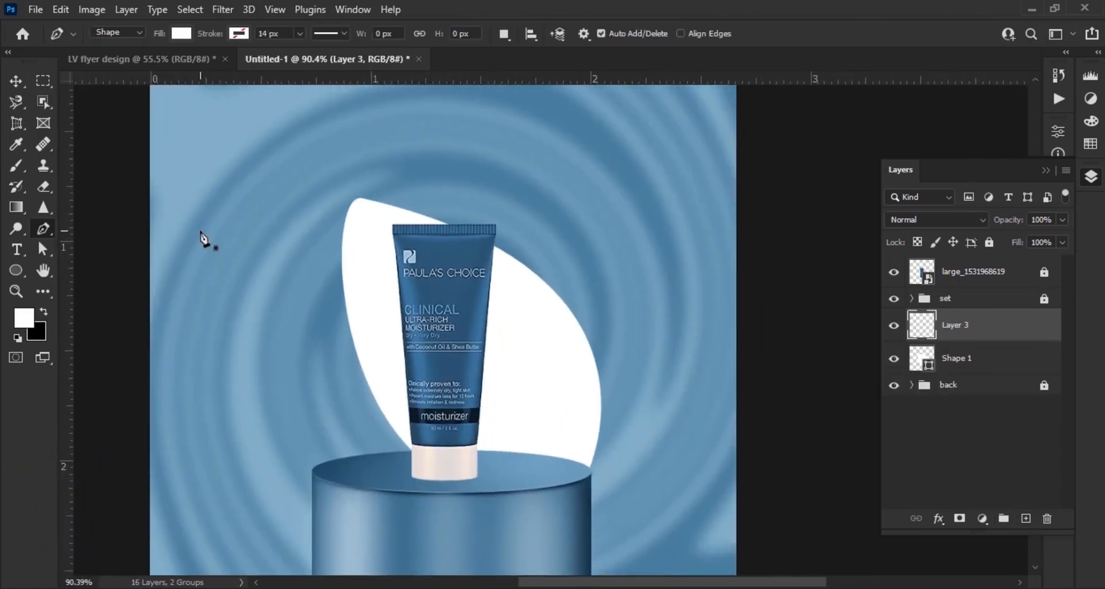
pyautogui.scroll(2, 340, 329)
pyautogui.click(355, 429)
pyautogui.scroll(3, 411, 291)
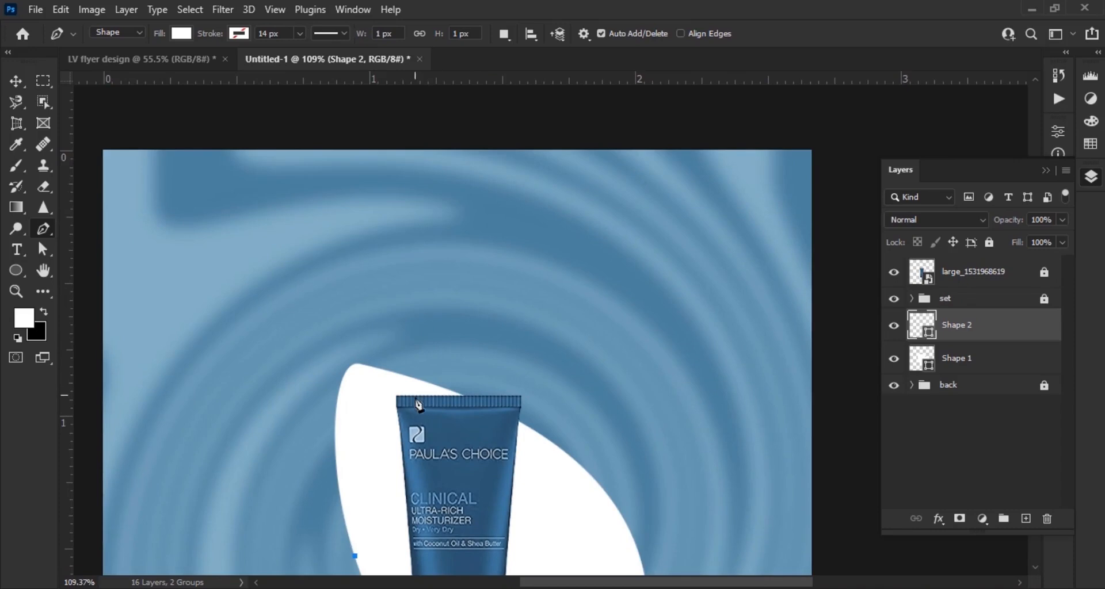
pyautogui.moveTo(390, 408); pyautogui.dragTo(443, 362)
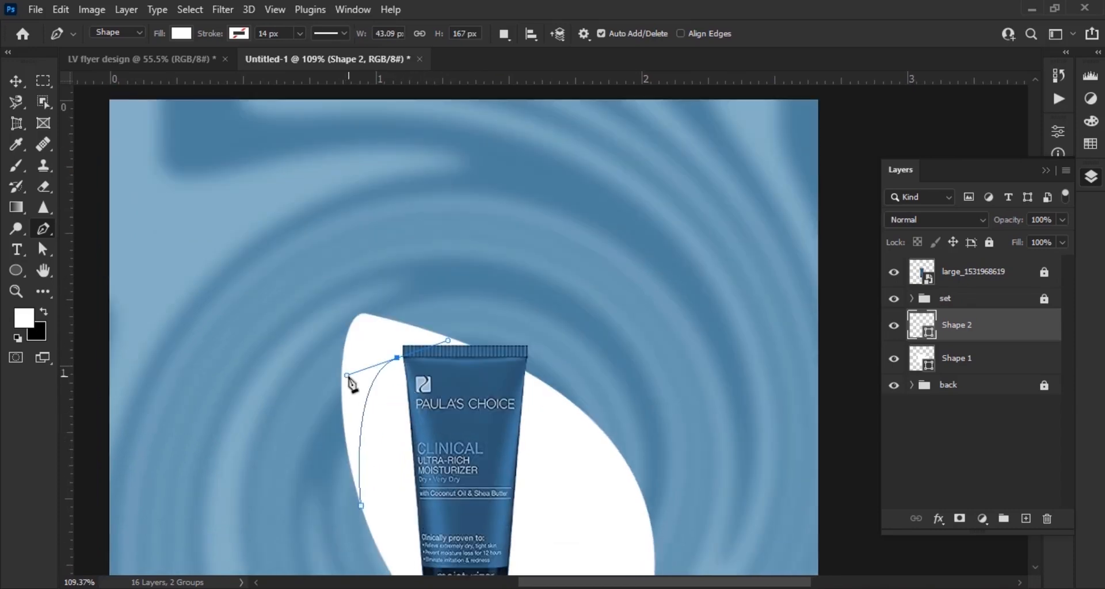
pyautogui.moveTo(320, 410); pyautogui.dragTo(340, 401)
pyautogui.moveTo(504, 102); pyautogui.dragTo(581, 257)
pyautogui.moveTo(534, 327); pyautogui.dragTo(537, 326)
# - Add a short edge along the canvas top to the second shape and bring its left side down to close it
pyautogui.keyDown('alt'); pyautogui.click(478, 147); pyautogui.keyUp('alt')
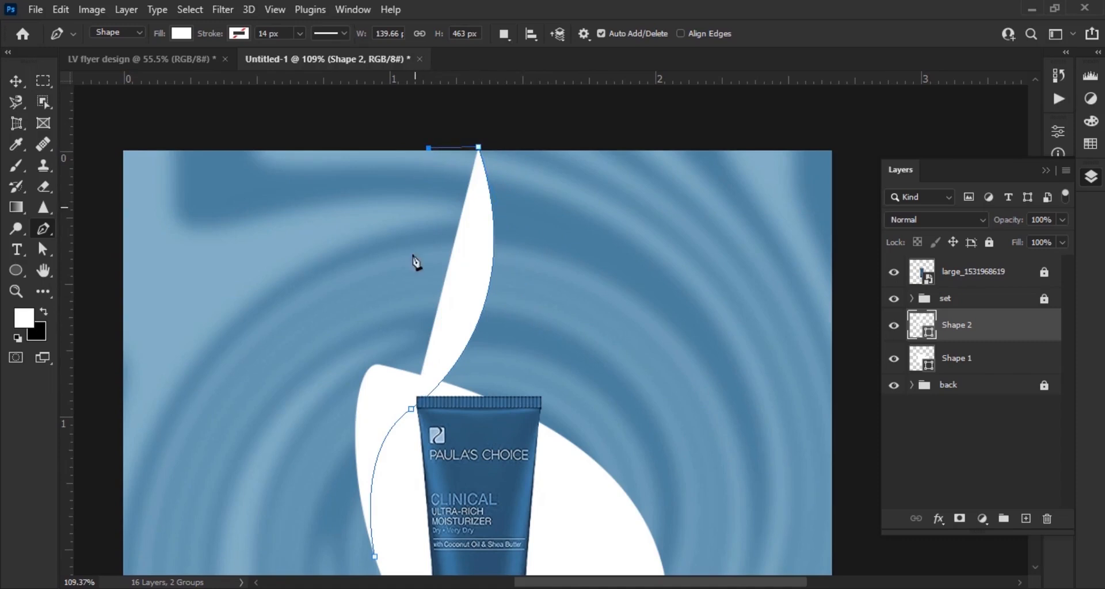
pyautogui.hotkey('ctrl', 'z')
pyautogui.click(435, 149)
pyautogui.moveTo(464, 266); pyautogui.dragTo(470, 221)
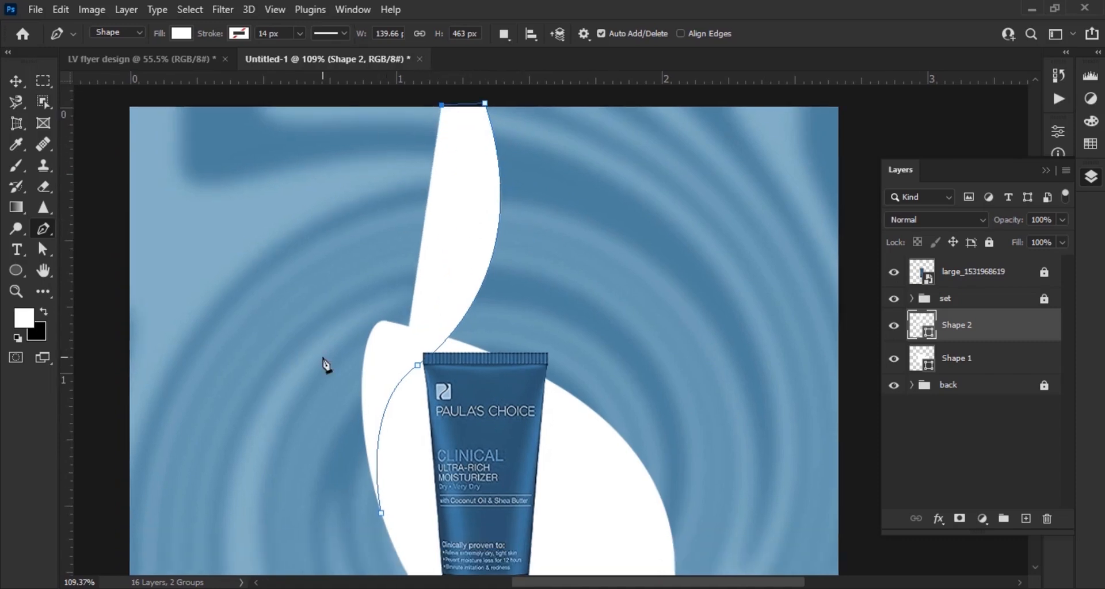
pyautogui.moveTo(312, 293); pyautogui.dragTo(367, 301)
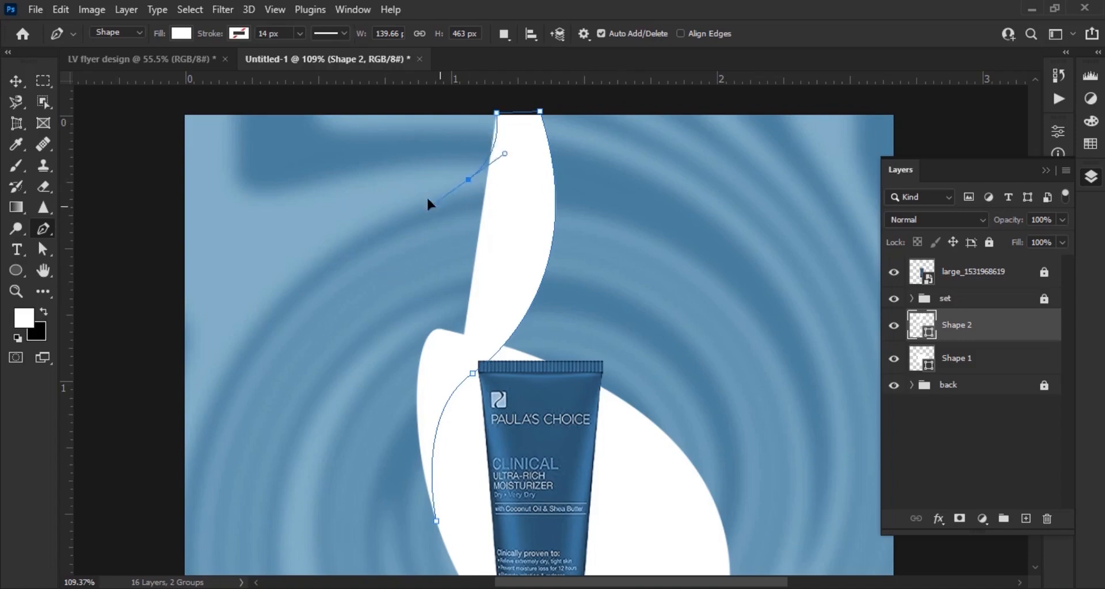
pyautogui.moveTo(436, 197)
pyautogui.mouseDown()
pyautogui.moveTo(460, 192)
pyautogui.moveTo(449, 203)
pyautogui.mouseUp()
pyautogui.hotkey('ctrl', 'z')
pyautogui.keyDown('alt'); pyautogui.click(472, 180); pyautogui.keyUp('alt')
pyautogui.moveTo(482, 314); pyautogui.dragTo(480, 214)
pyautogui.moveTo(573, 507); pyautogui.dragTo(555, 532)
# - Bow the second shape's left side outward with the Convert Point tool by extending the direction handle at its lower anchor
pyautogui.rightClick(38, 234)
pyautogui.click(121, 309)
pyautogui.click(392, 387)
pyautogui.moveTo(314, 358); pyautogui.dragTo(279, 258)
pyautogui.moveTo(274, 296); pyautogui.dragTo(291, 303)
pyautogui.moveTo(427, 269); pyautogui.dragTo(483, 353)
pyautogui.scroll(-5, 486, 330)
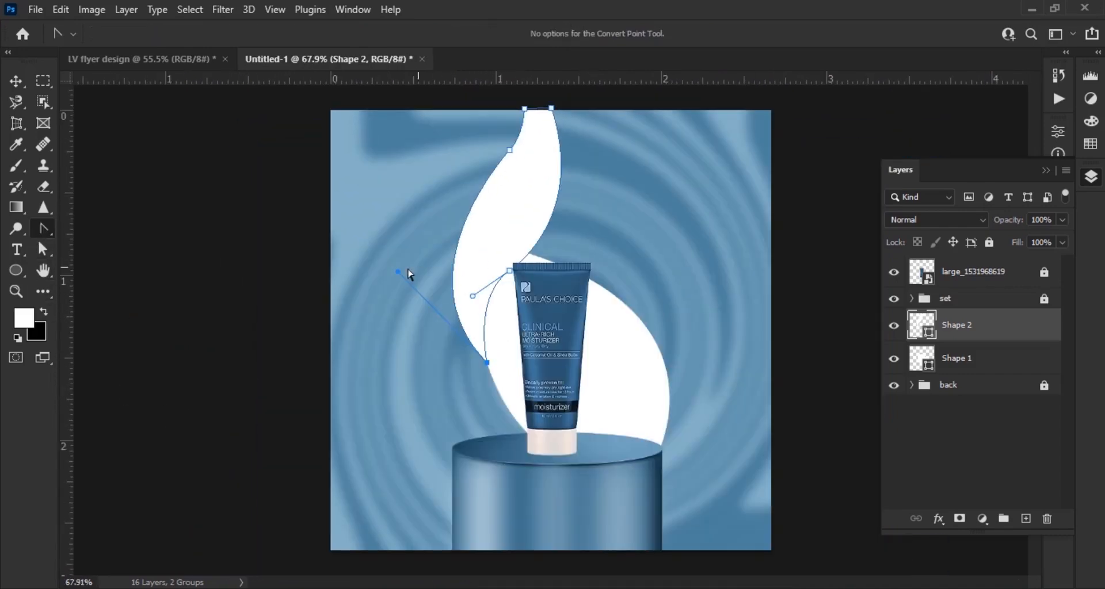
pyautogui.moveTo(342, 211); pyautogui.dragTo(352, 226)
# - Rework the anchor on the second shape's upper-left edge with the Convert Point tool
pyautogui.scroll(-2, 518, 237)
pyautogui.scroll(6, 533, 239)
pyautogui.moveTo(518, 196); pyautogui.dragTo(513, 328)
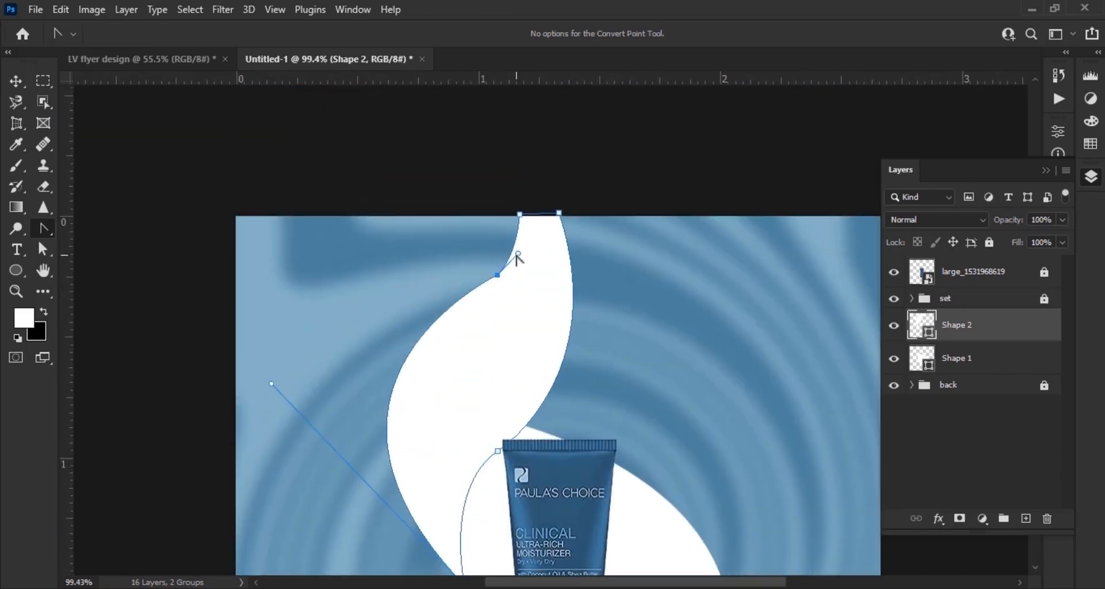
pyautogui.moveTo(497, 276); pyautogui.dragTo(473, 279)
# - Smooth the second shape's left outline by adjusting its upper and lower direction handles with the Add Anchor Point tool, and deselect the shape
pyautogui.rightClick(43, 229)
pyautogui.click(115, 271)
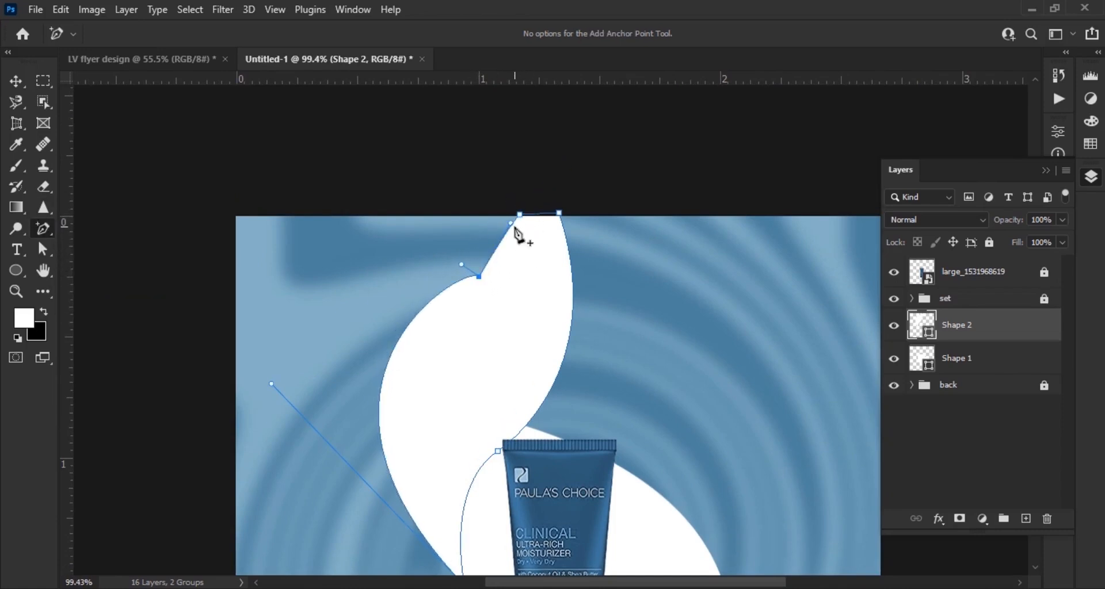
pyautogui.moveTo(530, 245); pyautogui.dragTo(539, 249)
pyautogui.moveTo(461, 265); pyautogui.dragTo(447, 302)
pyautogui.moveTo(538, 250); pyautogui.dragTo(524, 245)
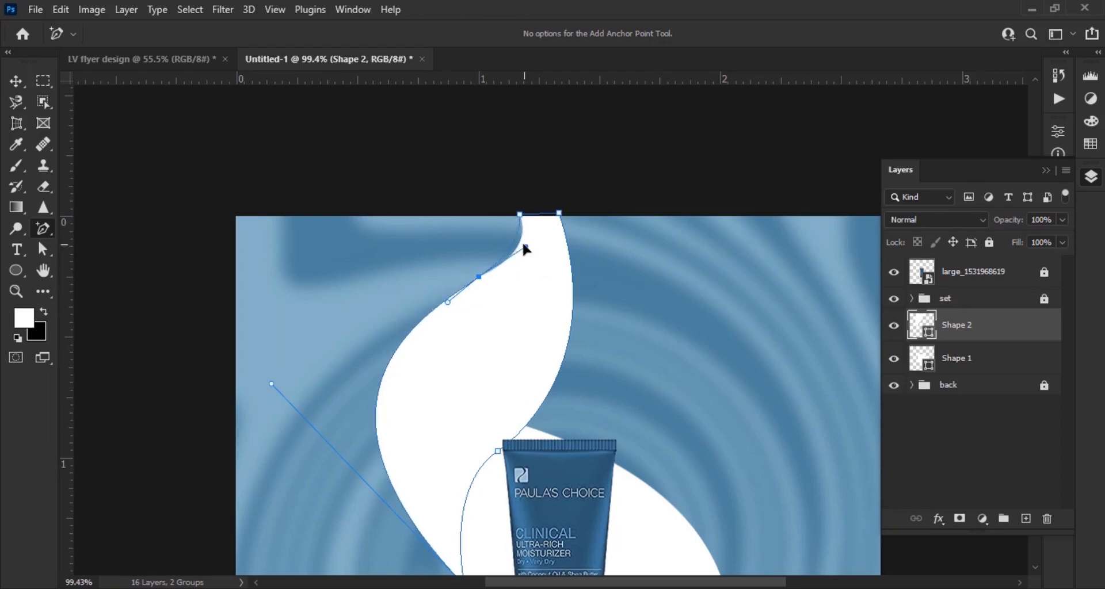
pyautogui.moveTo(271, 383); pyautogui.dragTo(286, 427)
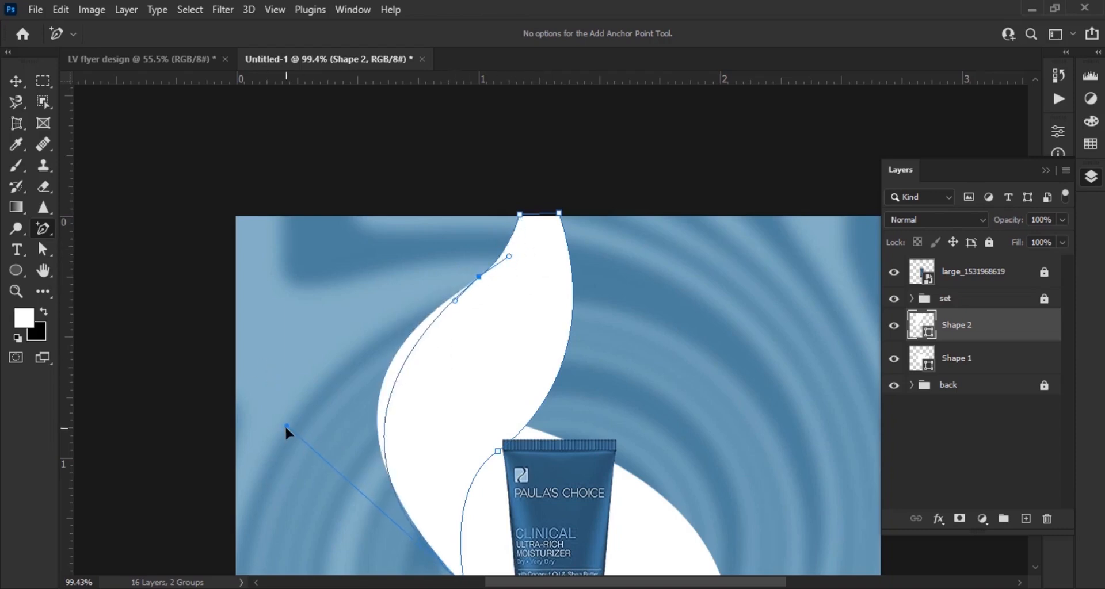
pyautogui.hotkey('ctrl', '0')
pyautogui.scroll(-2, 493, 280)
pyautogui.press('Return')
pyautogui.scroll(-3, 511, 280)
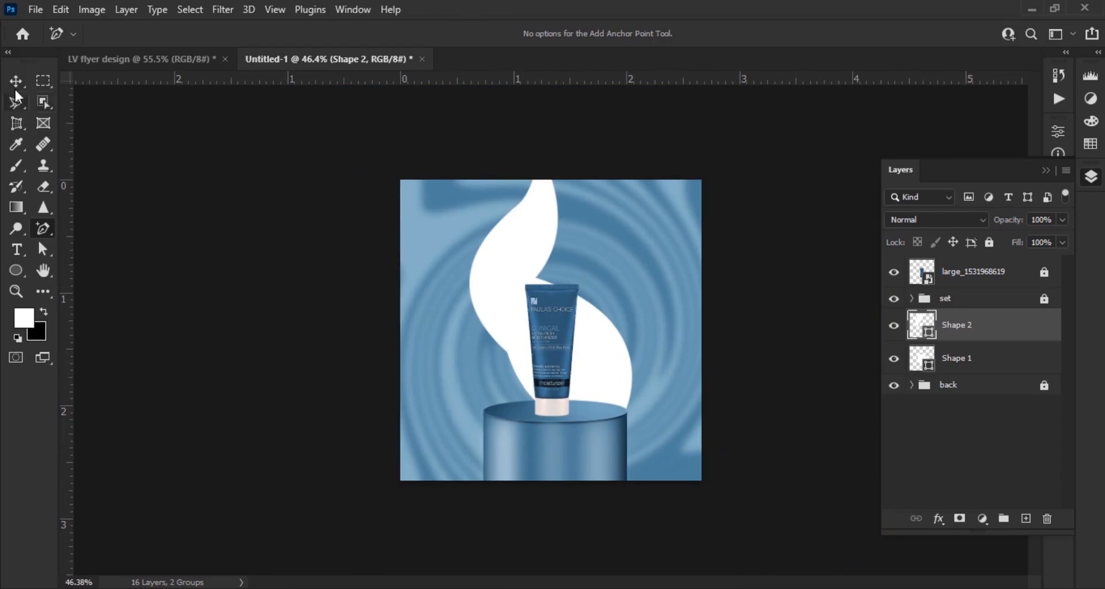
pyautogui.click(16, 81)
pyautogui.click(621, 330)
# - Recolour the Shape 1 layer to the dark blue 366079
pyautogui.scroll(4, 612, 329)
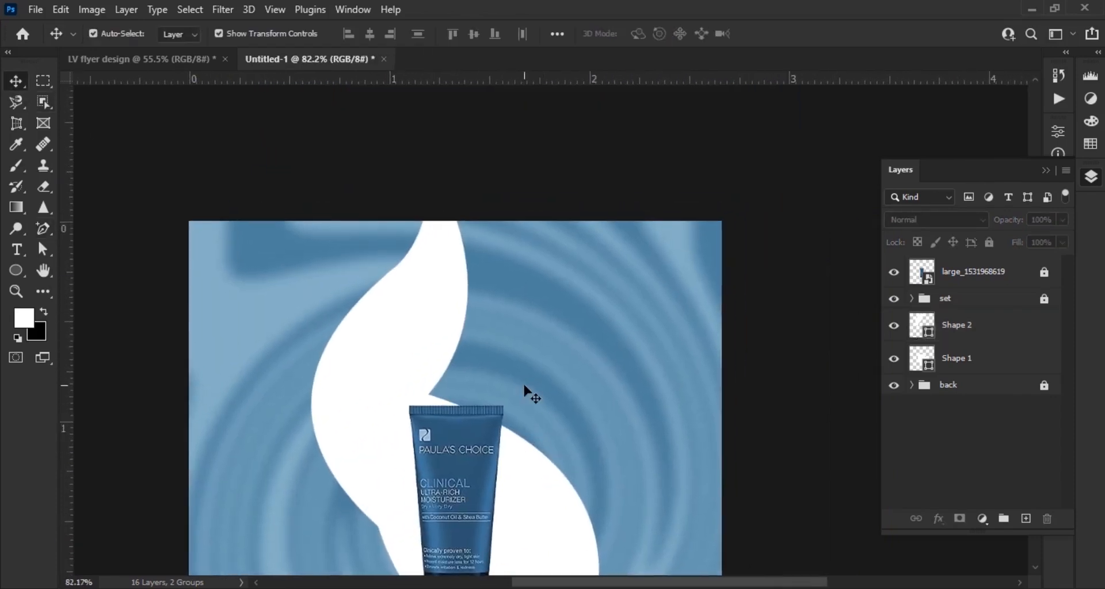
pyautogui.scroll(-2, 433, 415)
pyautogui.scroll(4, 599, 403)
pyautogui.moveTo(668, 422); pyautogui.dragTo(547, 422)
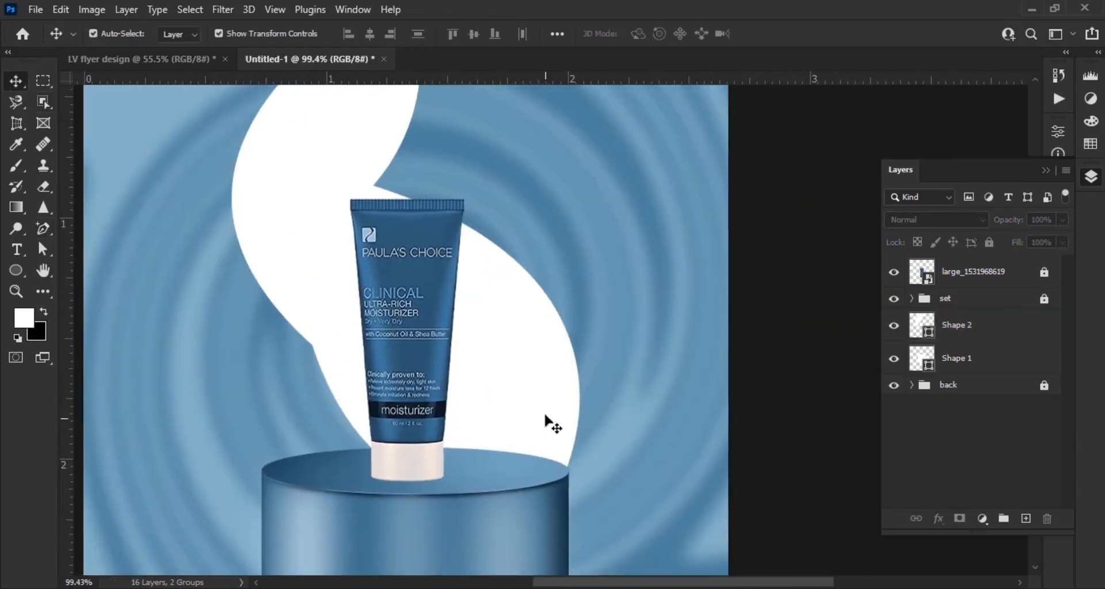
pyautogui.click(927, 370)
pyautogui.click(589, 479)
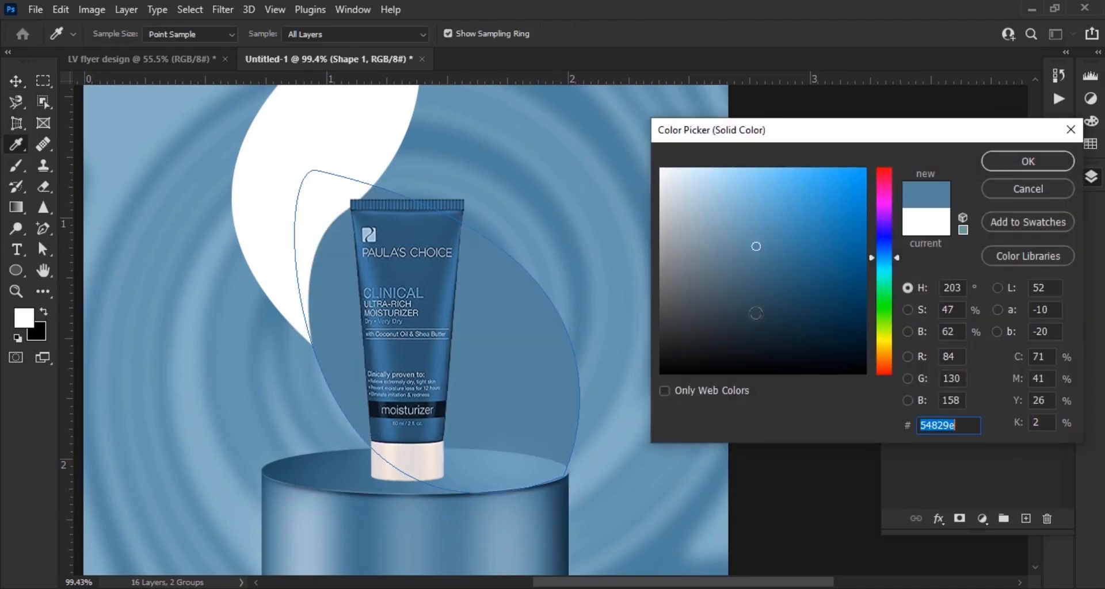
pyautogui.click(775, 275)
pyautogui.click(1004, 164)
# - Recolour the Shape 2 layer with a slightly lighter blue than Shape 1, sampling Shape 1's colour as the base
pyautogui.doubleClick(914, 323)
pyautogui.click(547, 343)
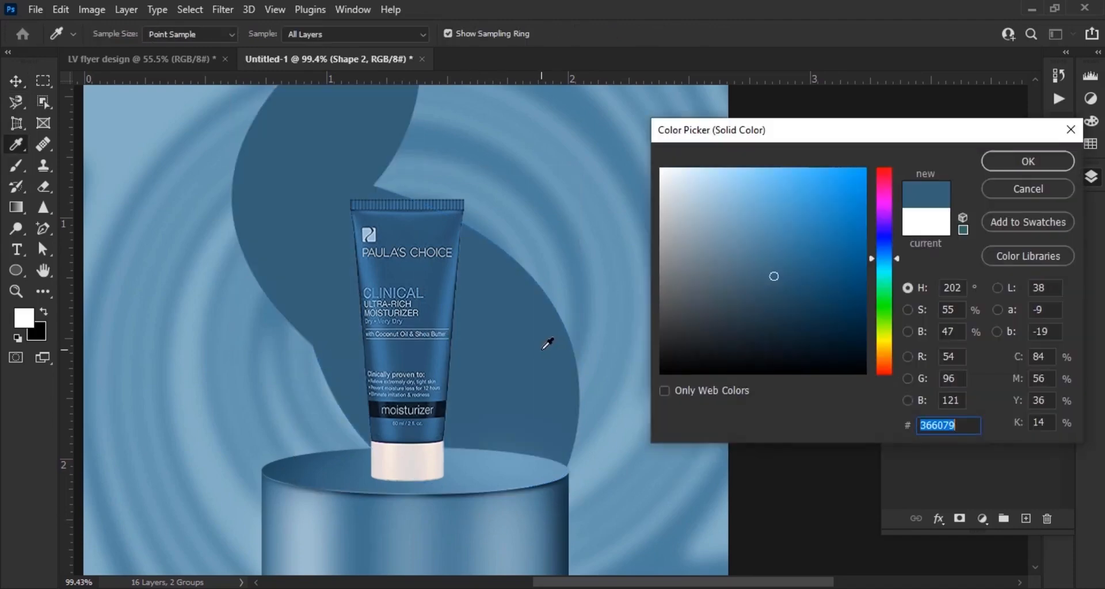
pyautogui.moveTo(775, 271); pyautogui.dragTo(779, 259)
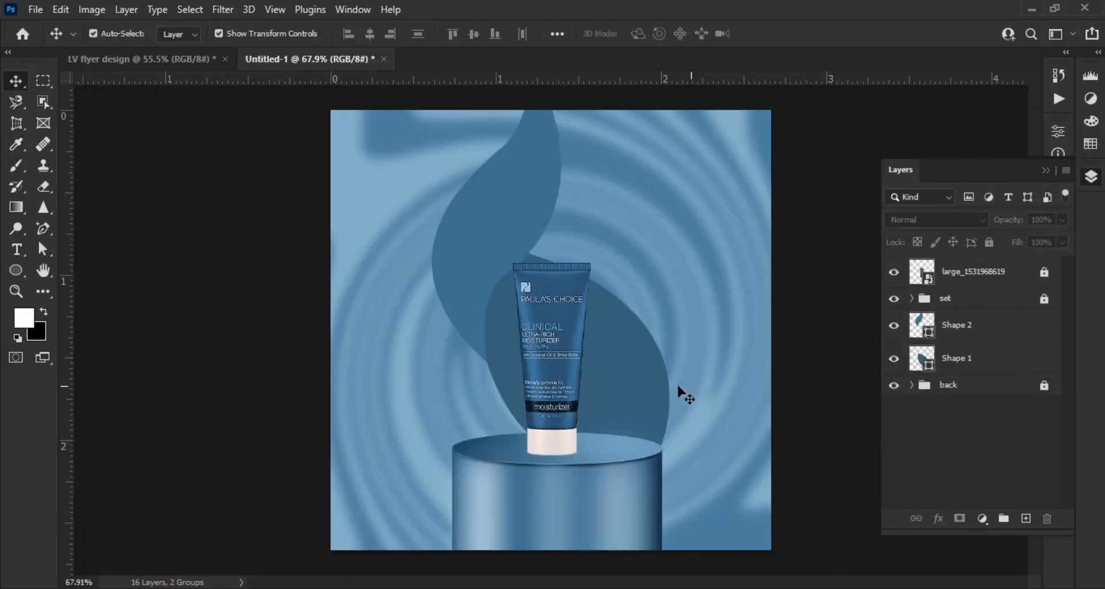
# - Start a new pen shape at the cylinder's right rim, with a curve just inside Shape 1's right edge ending above the tube
pyautogui.scroll(4, 610, 326)
pyautogui.moveTo(616, 339); pyautogui.dragTo(543, 448)
pyautogui.scroll(1, 344, 377)
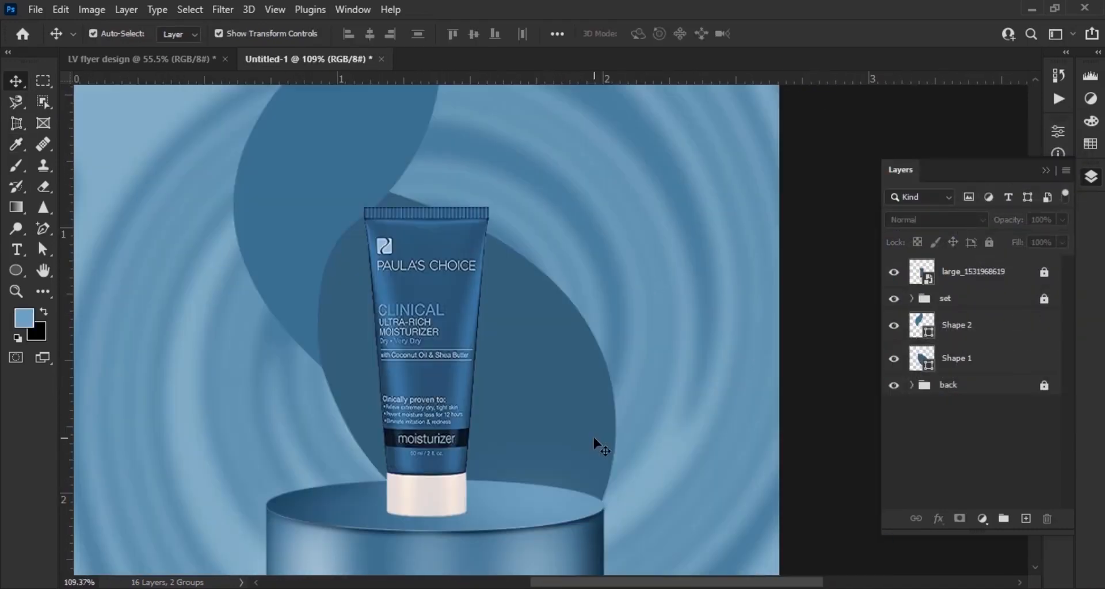
pyautogui.scroll(2, 602, 446)
pyautogui.click(601, 449)
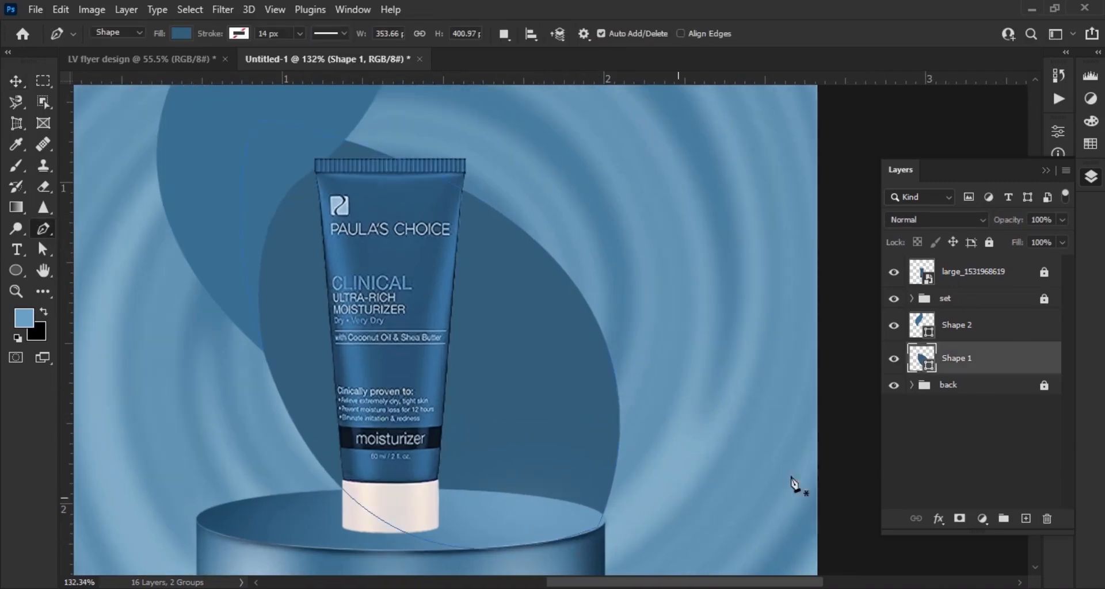
pyautogui.click(859, 493)
pyautogui.press('p')
pyautogui.scroll(4, 608, 520)
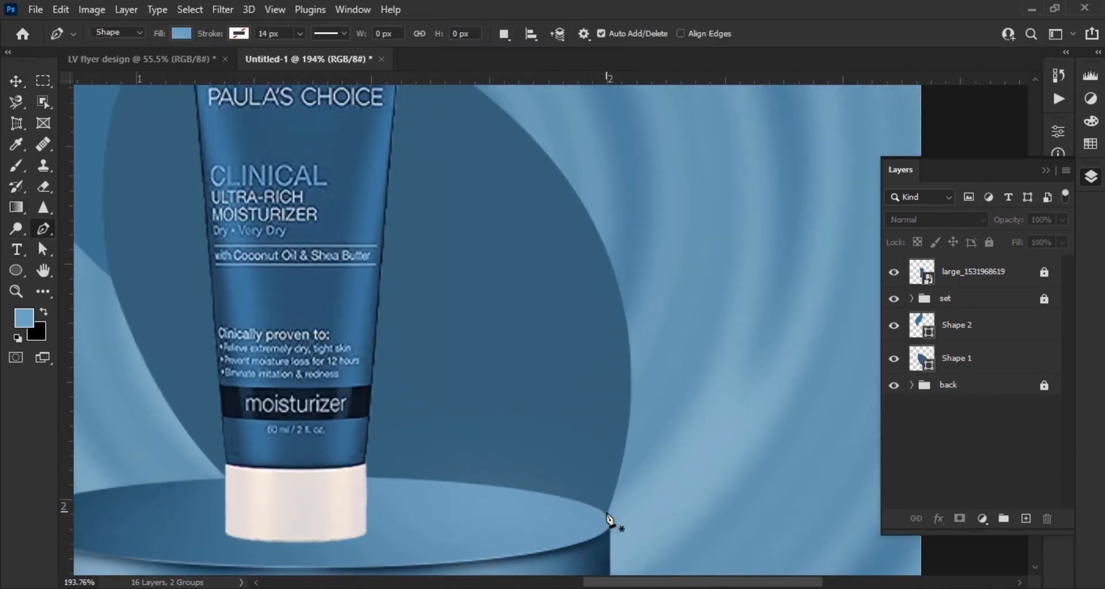
pyautogui.click(596, 514)
pyautogui.moveTo(526, 199); pyautogui.dragTo(572, 296)
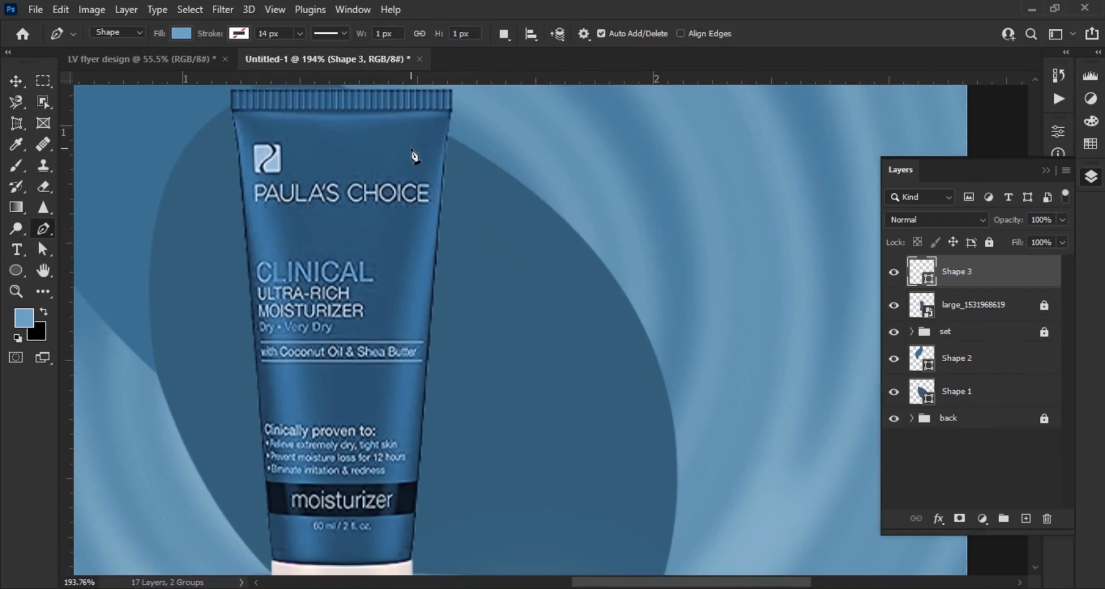
pyautogui.scroll(-2, 415, 155)
pyautogui.moveTo(303, 183); pyautogui.dragTo(342, 204)
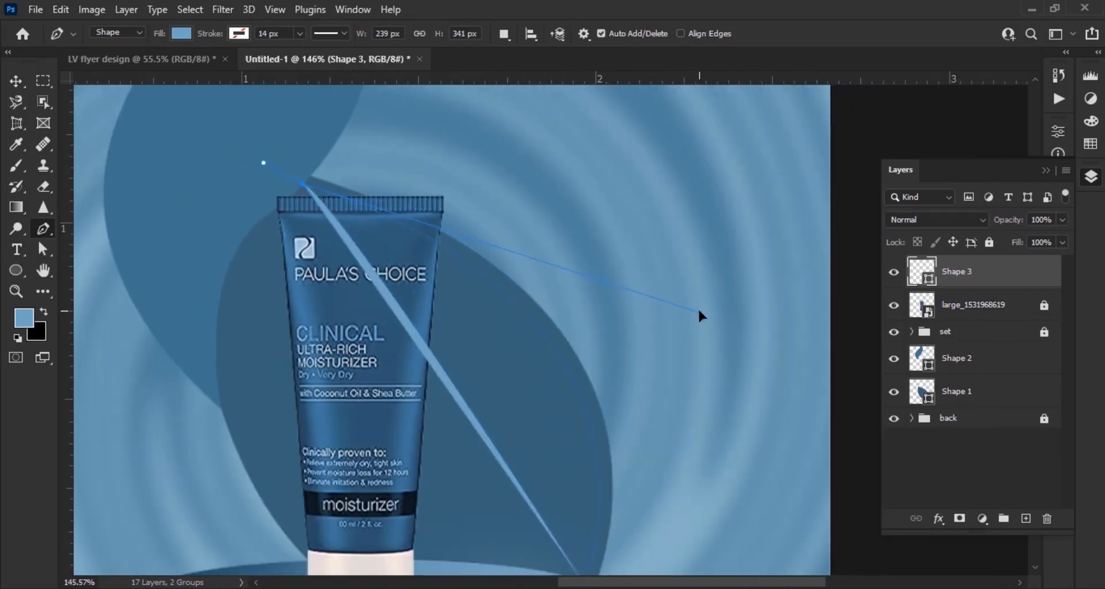
pyautogui.keyDown('alt'); pyautogui.click(303, 183); pyautogui.keyUp('alt')
# - Close the new shape with an outer curve beyond Shape 1's right edge, forming a crescent back to the cylinder's rim
pyautogui.click(313, 162)
pyautogui.moveTo(655, 512); pyautogui.dragTo(617, 403)
pyautogui.moveTo(564, 490); pyautogui.dragTo(547, 507)
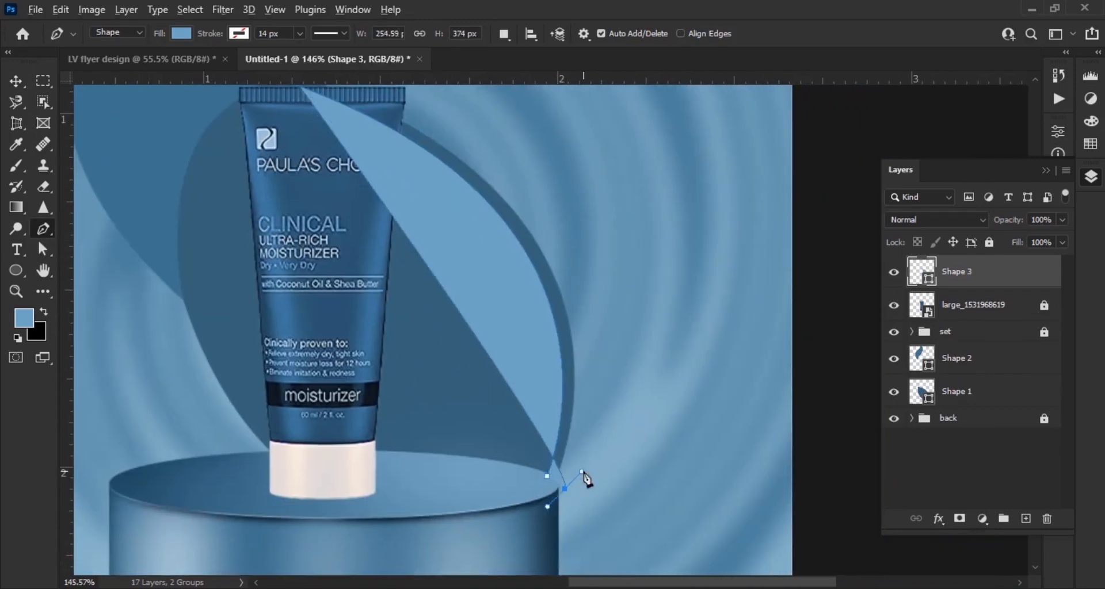
pyautogui.moveTo(582, 471); pyautogui.dragTo(766, 205)
pyautogui.click(118, 33)
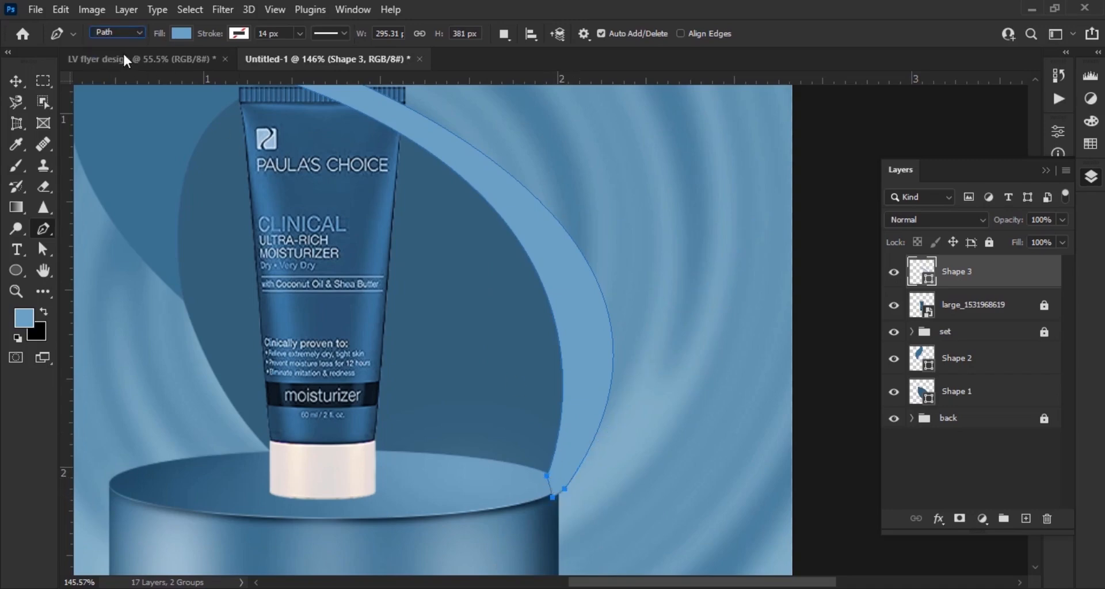
pyautogui.click(106, 49)
pyautogui.scroll(-1, 538, 286)
pyautogui.click(118, 33)
pyautogui.click(107, 42)
# - Move the Shape 3 crescent layer directly above Shape 1 and clip it to Shape 1
pyautogui.press('v')
pyautogui.moveTo(978, 285); pyautogui.dragTo(977, 370)
pyautogui.rightClick(977, 370)
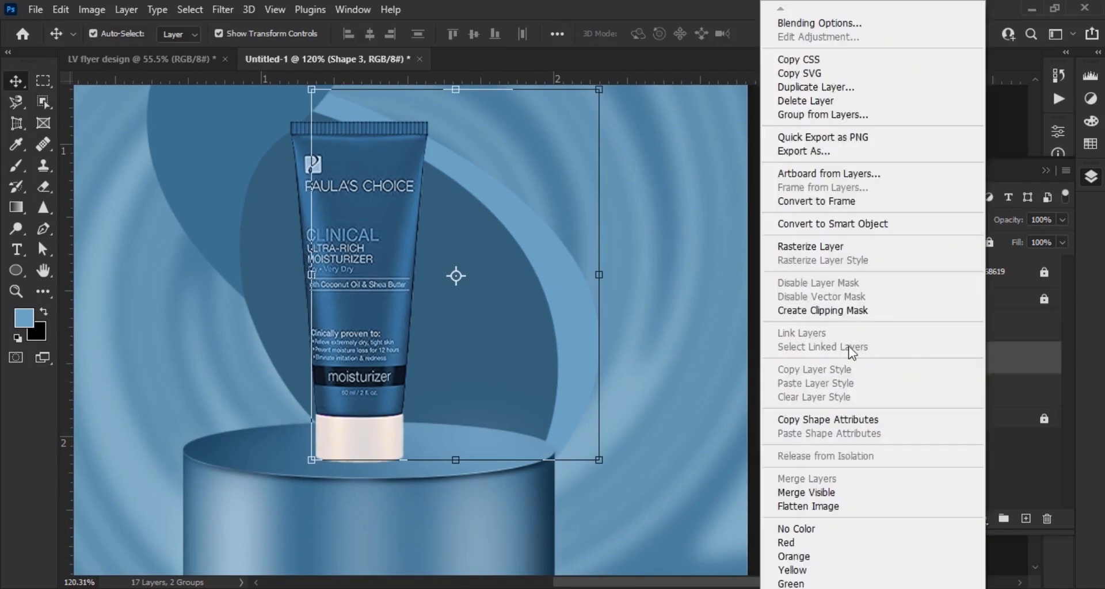
pyautogui.press('Escape')
# - Recolour the Shape 3 crescent to the near-black blue 03131d
pyautogui.doubleClick(927, 361)
pyautogui.moveTo(820, 320); pyautogui.dragTo(908, 350)
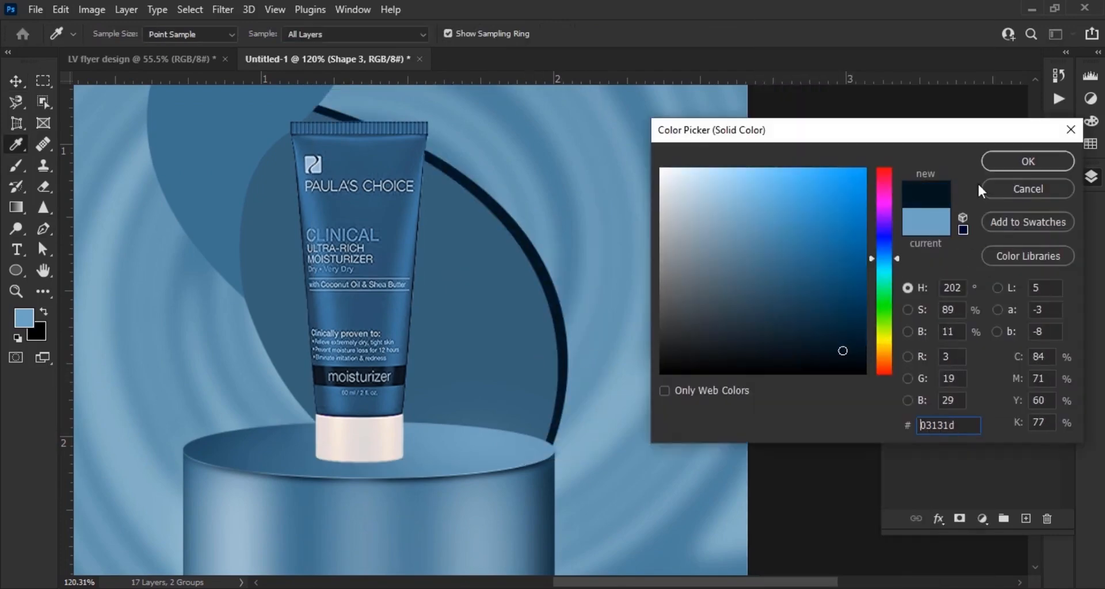
pyautogui.click(1028, 161)
# - Convert the Shape 3 crescent to a smart object and apply a Gaussian Blur with a 9.6-pixel radius
pyautogui.click(223, 10)
pyautogui.moveTo(264, 233)
pyautogui.click(454, 294)
pyautogui.click(575, 235)
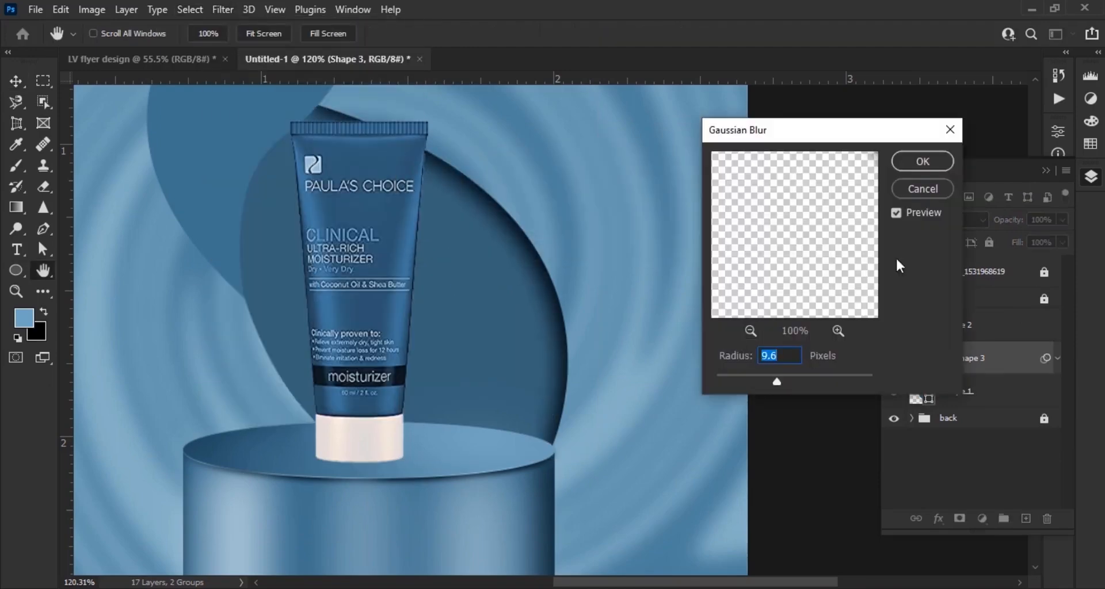
pyautogui.click(923, 162)
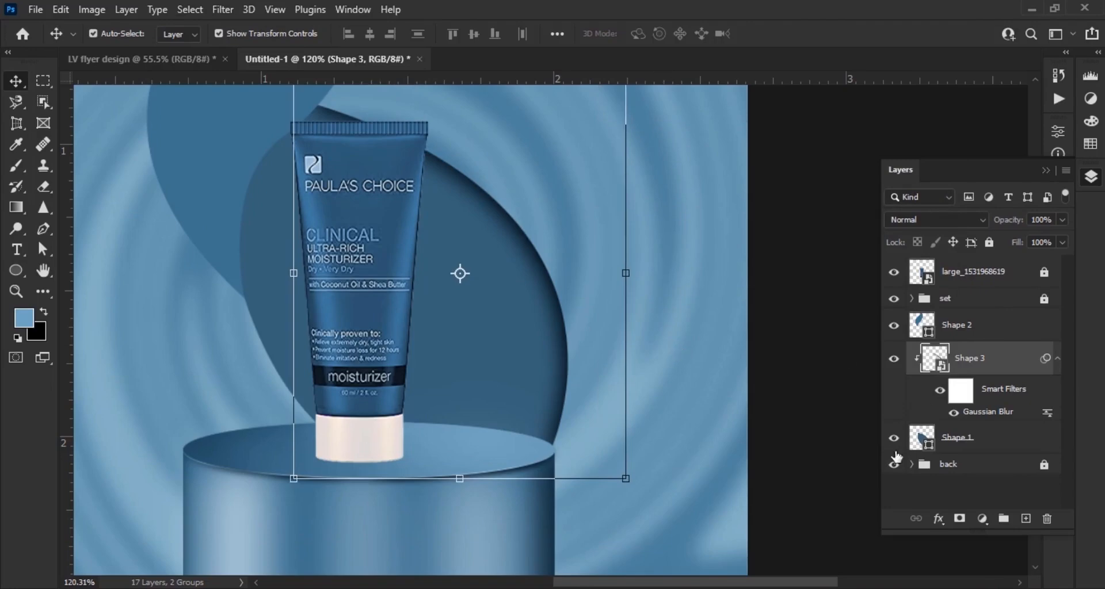
# - Draw a curved pen shape outside Shape 1's lower left edge, running from Shape 2's lower tip to the cylinder top
pyautogui.hotkey('ctrl', '0')
pyautogui.scroll(3, 614, 489)
pyautogui.press('p')
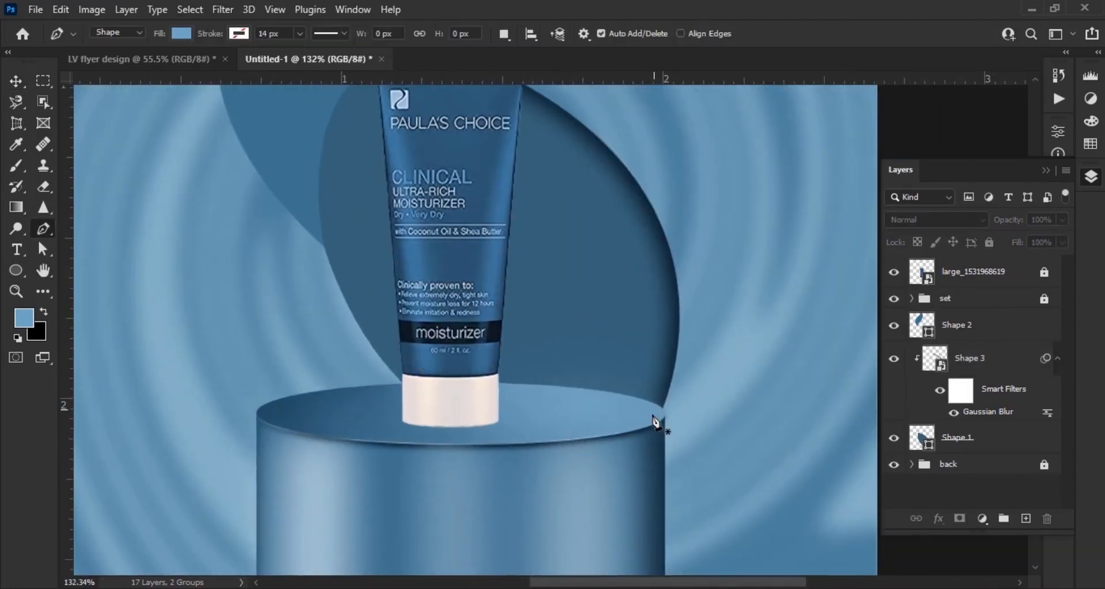
pyautogui.moveTo(360, 242); pyautogui.dragTo(340, 271)
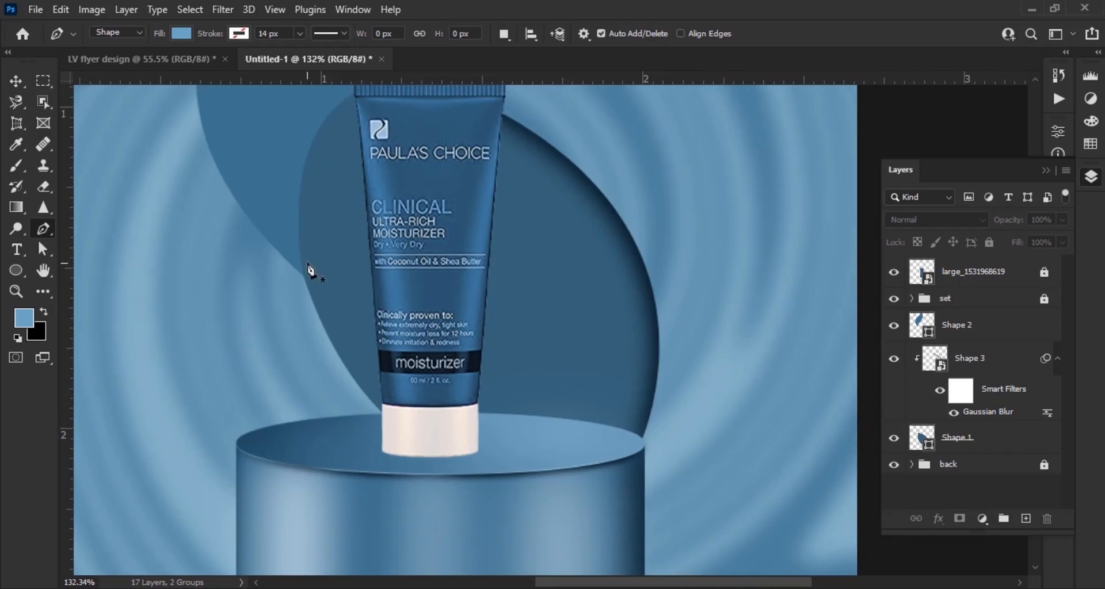
pyautogui.click(300, 253)
pyautogui.moveTo(397, 474); pyautogui.dragTo(351, 479)
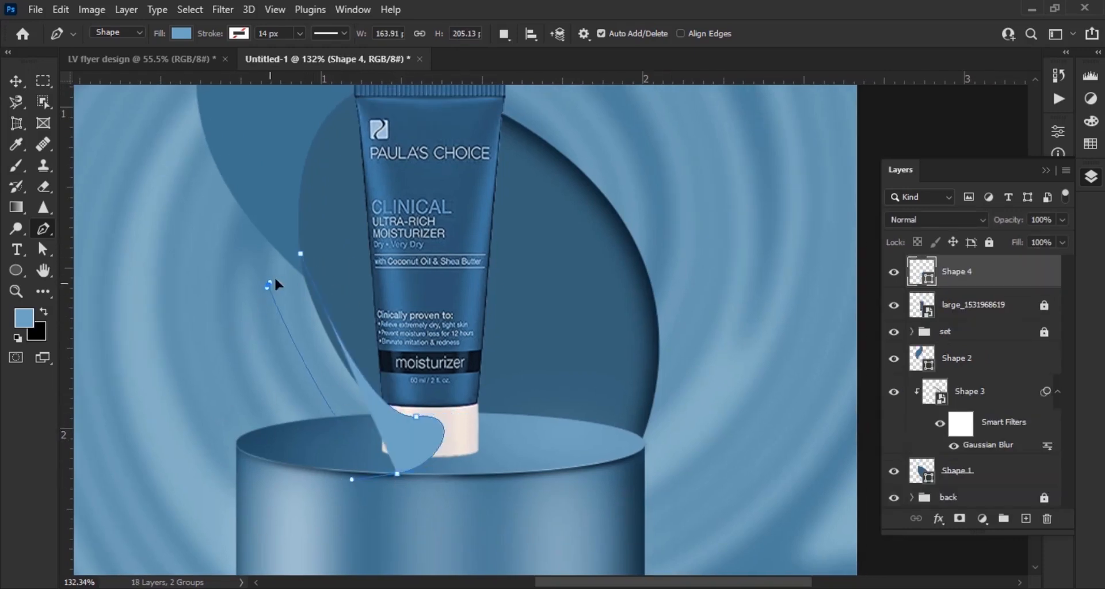
pyautogui.moveTo(268, 285); pyautogui.dragTo(276, 279)
pyautogui.click(301, 255)
# - Clip the Shape 4 crescent directly above Shape 3 and recolour it to a near-black blue
pyautogui.moveTo(972, 273); pyautogui.dragTo(995, 367)
pyautogui.rightClick(987, 438)
pyautogui.click(884, 316)
pyautogui.doubleClick(938, 369)
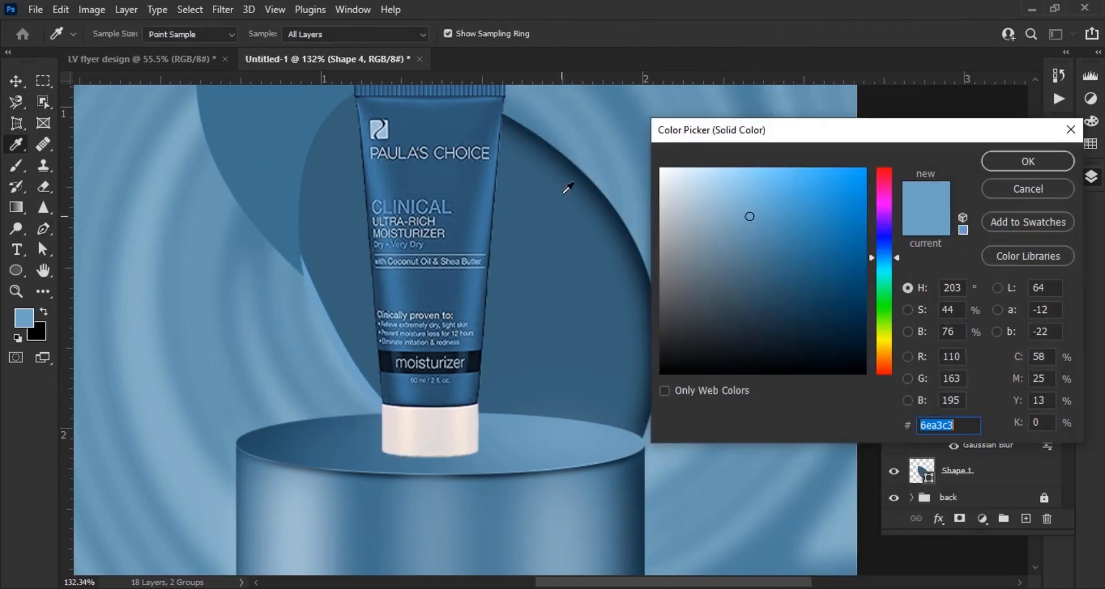
pyautogui.click(599, 183)
pyautogui.press('Return')
# - Convert the Shape 4 crescent to a smart object and apply a Gaussian Blur with a 4.8-pixel radius
pyautogui.click(223, 10)
pyautogui.moveTo(239, 232)
pyautogui.click(461, 292)
pyautogui.press('Return')
pyautogui.moveTo(772, 375); pyautogui.dragTo(748, 377)
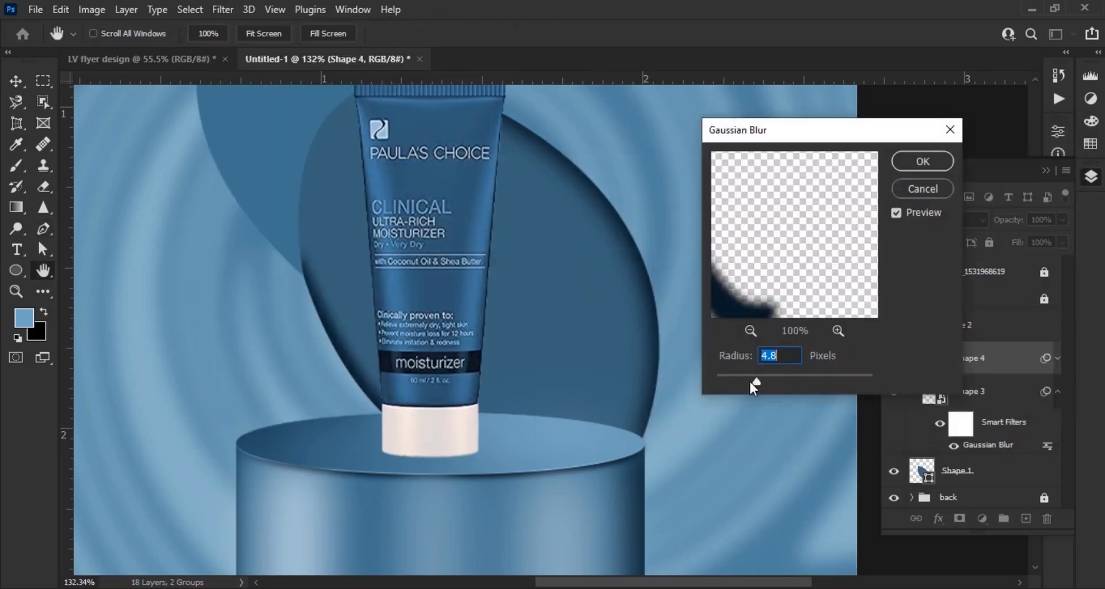
pyautogui.click(922, 162)
pyautogui.press('v')
pyautogui.scroll(-10, 449, 368)
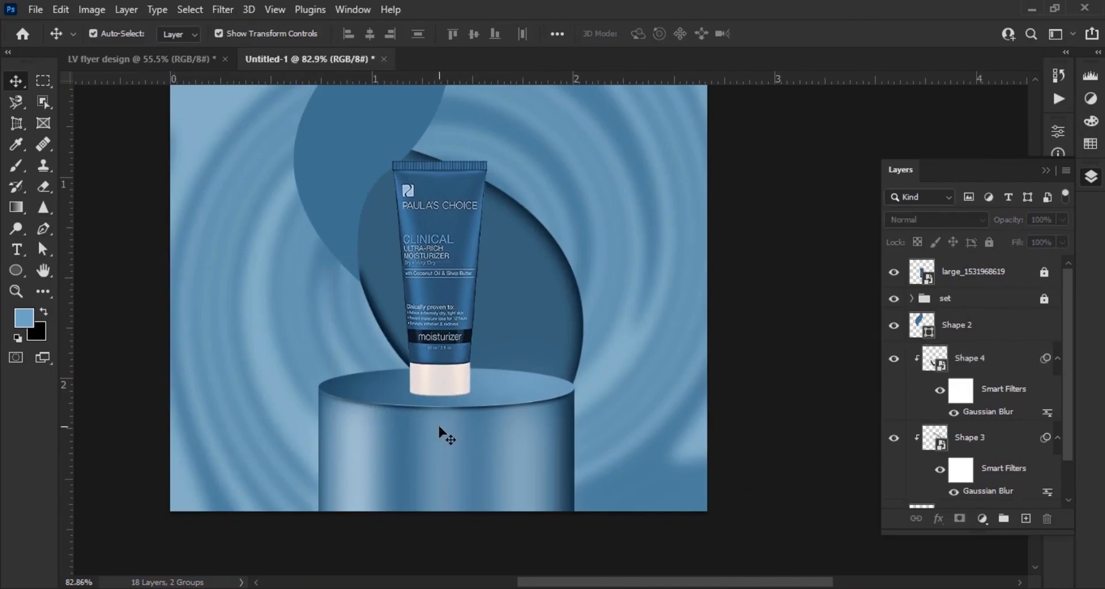
# - Add a clipped empty layer directly above Shape 1 and set the foreground colour to 041824
pyautogui.scroll(9, 580, 365)
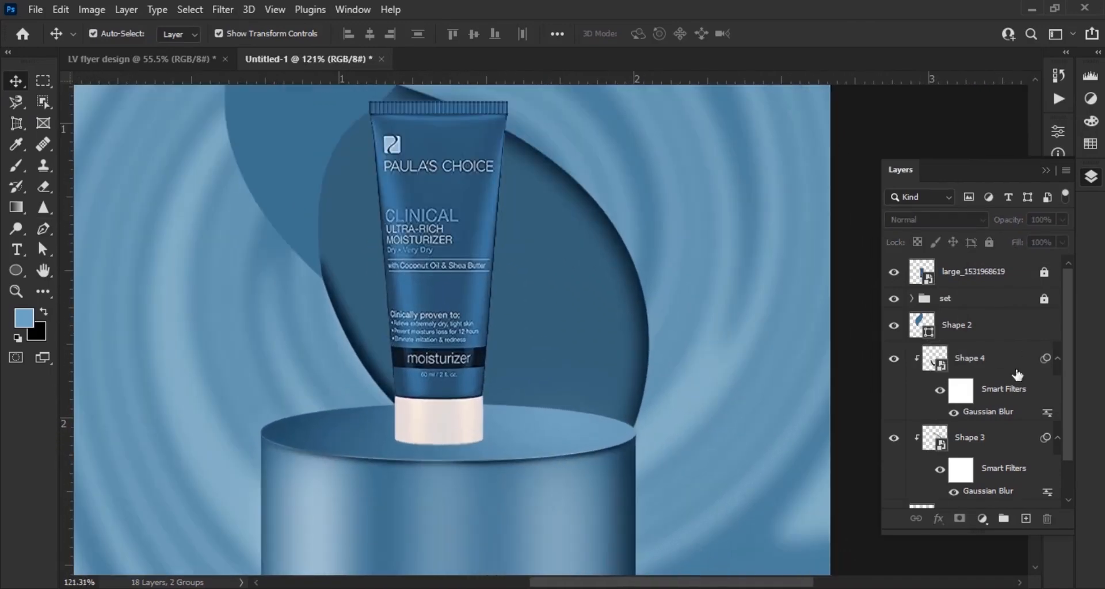
pyautogui.scroll(-1, 1015, 476)
pyautogui.click(1015, 476)
pyautogui.click(1026, 518)
pyautogui.click(26, 323)
pyautogui.click(533, 358)
pyautogui.click(840, 346)
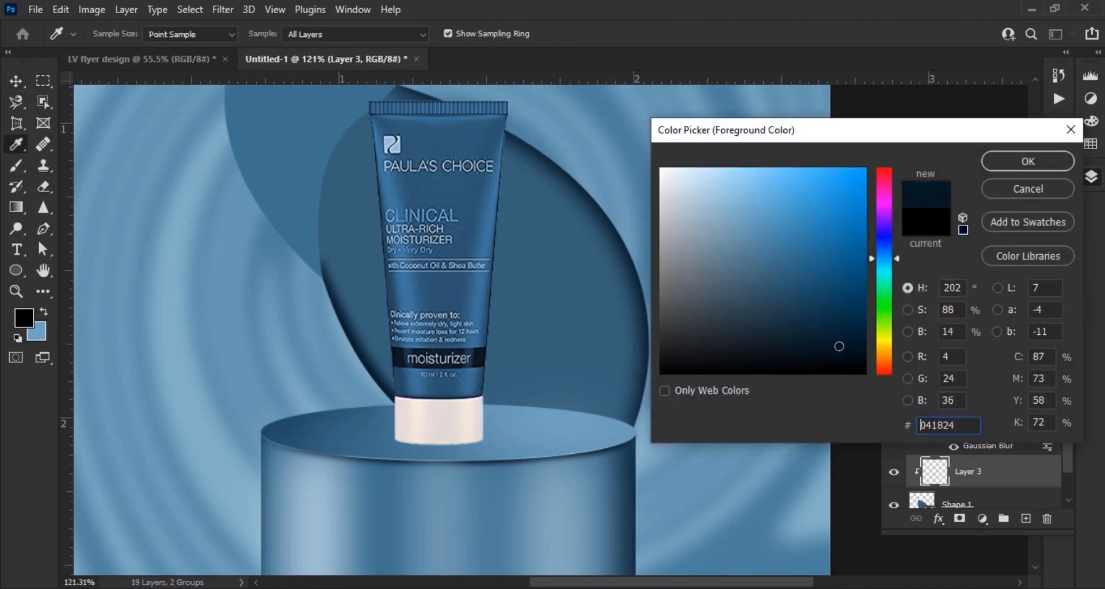
pyautogui.press('Return')
# - Brush a soft shadow along Shape 1's base where it meets the cylinder, using a size 45 brush at 28% opacity
pyautogui.click(17, 166)
pyautogui.moveTo(318, 41); pyautogui.dragTo(324, 41)
pyautogui.scroll(8, 594, 459)
pyautogui.press('[')
pyautogui.press('[')
pyautogui.press('[')
pyautogui.press('[')
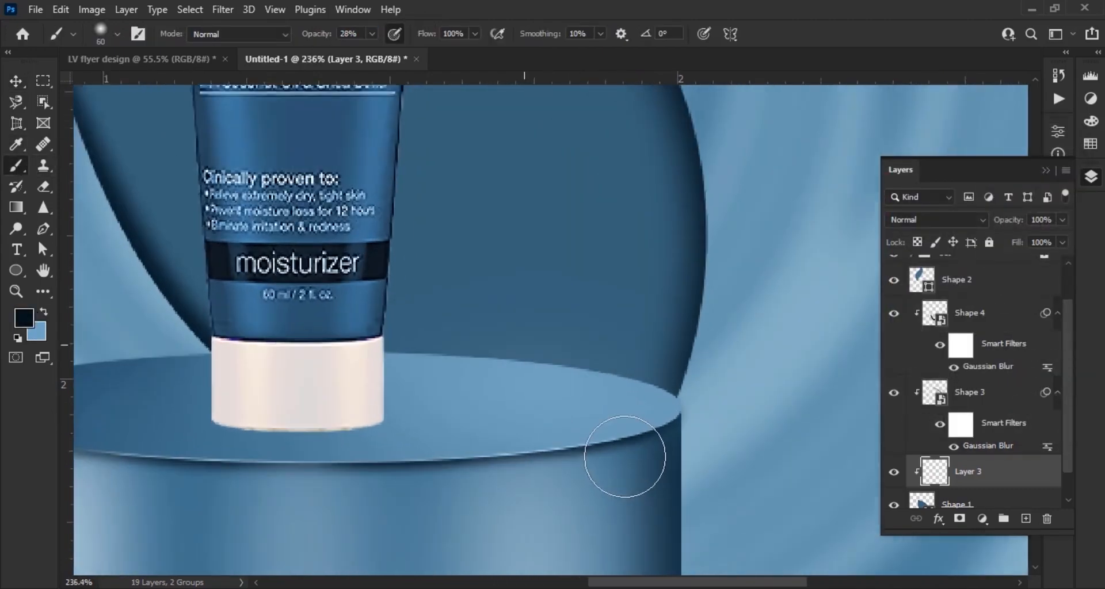
pyautogui.press('[')
pyautogui.press('[')
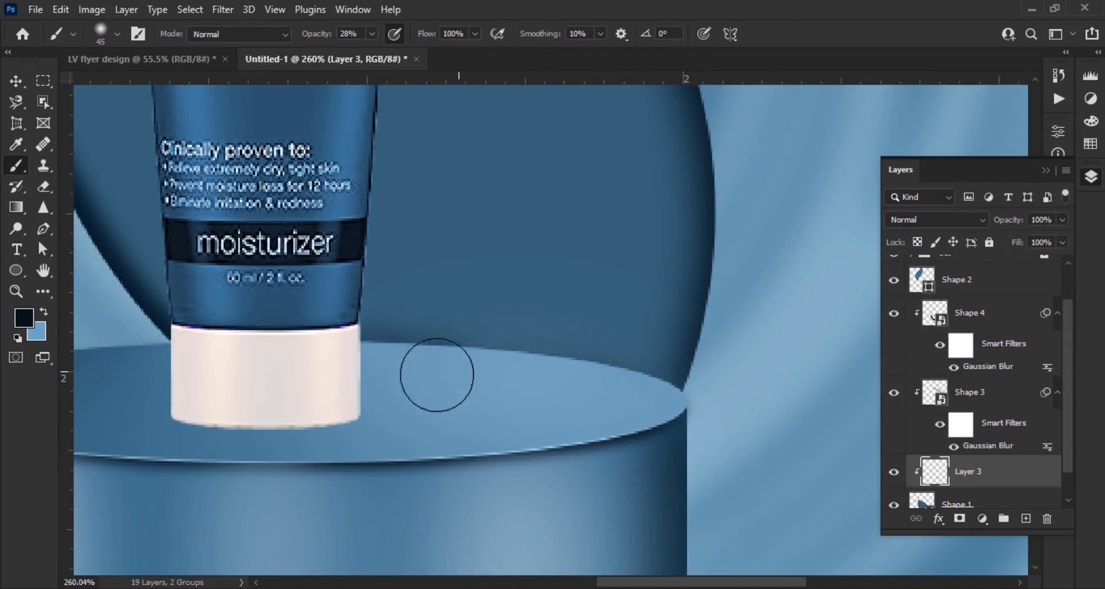
pyautogui.moveTo(420, 358)
pyautogui.mouseDown()
pyautogui.moveTo(422, 370)
pyautogui.moveTo(631, 397)
pyautogui.mouseUp()
pyautogui.scroll(-13, 631, 405)
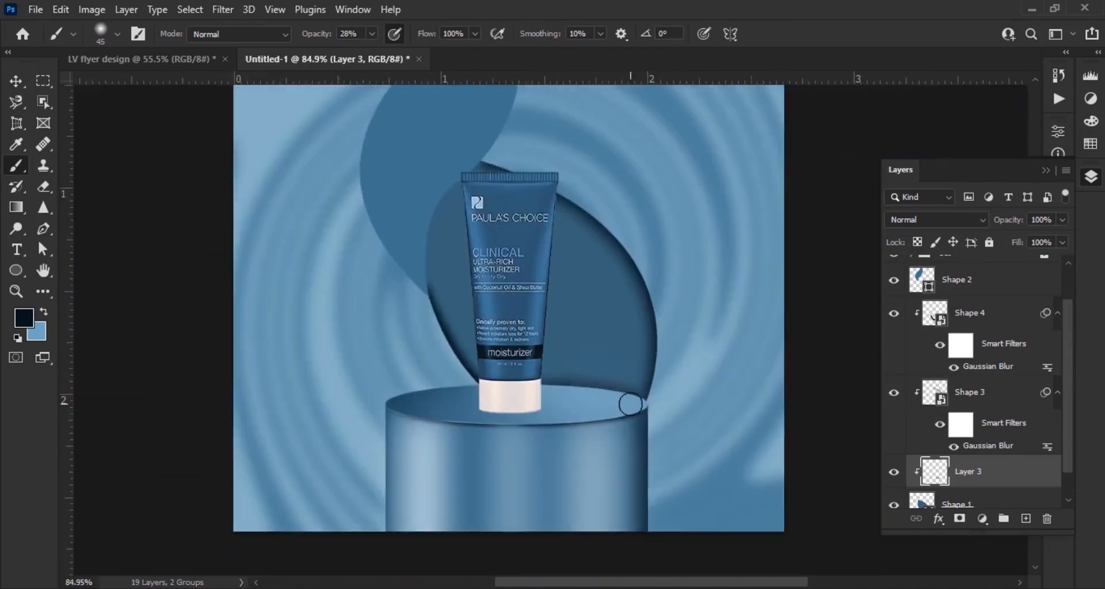
# - Start a pen shape tracing just inside Shape 2's right edge, from its lower tip up to the canvas top
pyautogui.press('v')
pyautogui.click(604, 293)
pyautogui.scroll(3, 605, 293)
pyautogui.scroll(2, 962, 331)
pyautogui.click(962, 329)
pyautogui.click(814, 459)
pyautogui.click(43, 229)
pyautogui.scroll(2, 371, 469)
pyautogui.scroll(4, 387, 485)
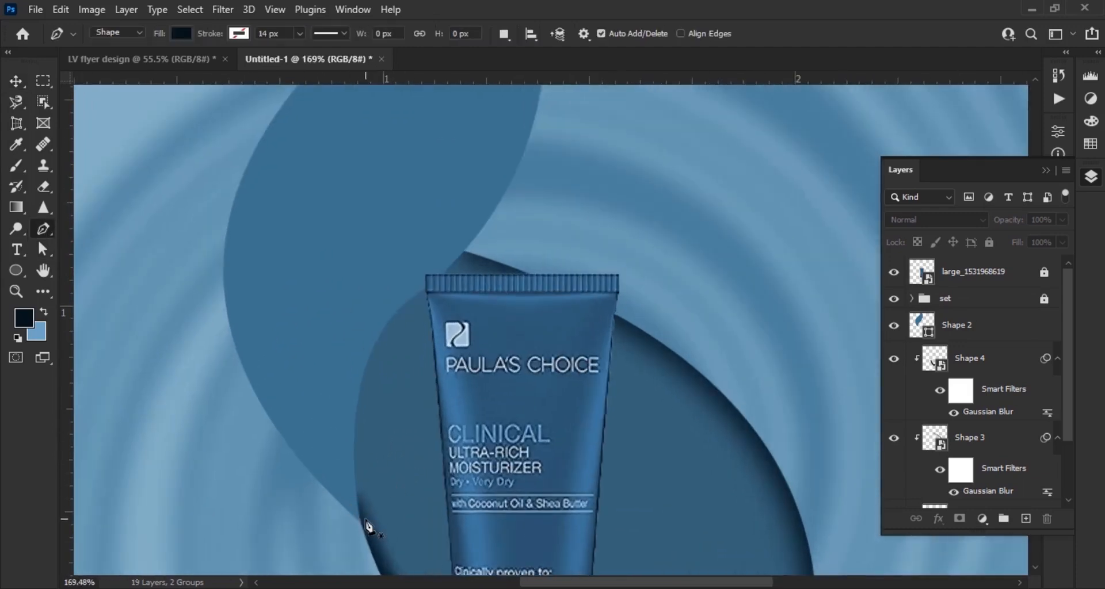
pyautogui.click(354, 517)
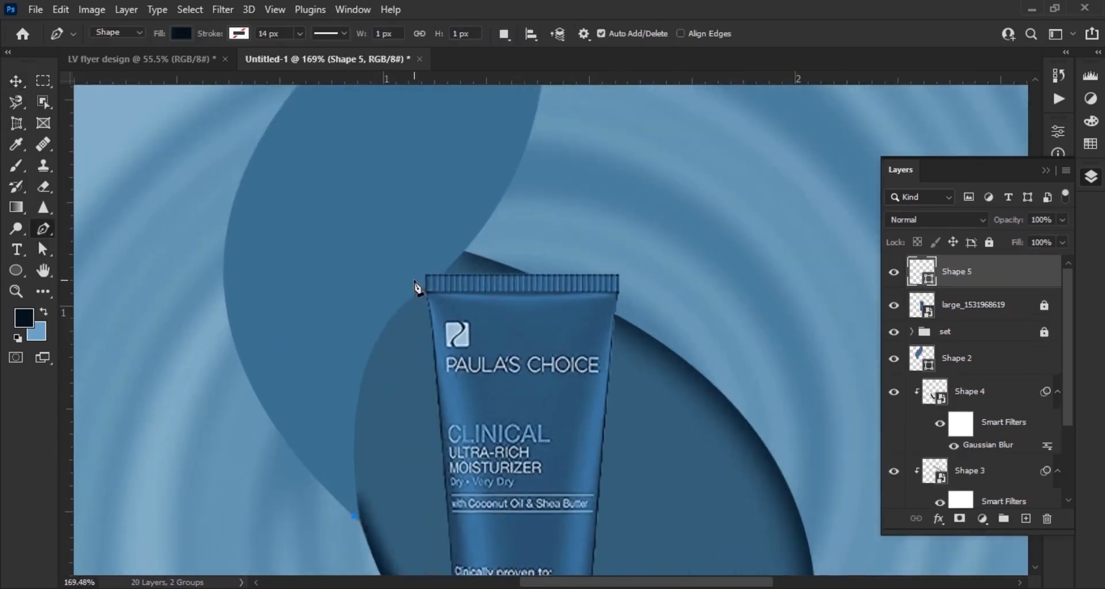
pyautogui.moveTo(527, 184); pyautogui.dragTo(557, 416)
pyautogui.keyDown('alt'); pyautogui.click(414, 281); pyautogui.keyUp('alt')
pyautogui.moveTo(564, 119); pyautogui.dragTo(544, 106)
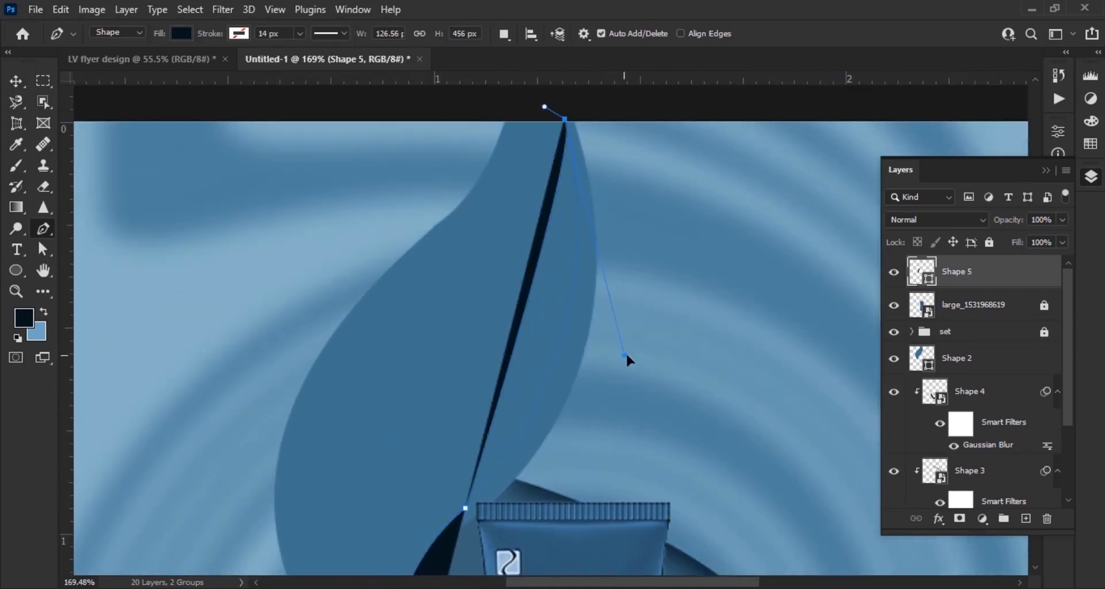
pyautogui.moveTo(639, 365); pyautogui.dragTo(637, 366)
pyautogui.keyDown('alt'); pyautogui.click(565, 120); pyautogui.keyUp('alt')
# - Close the new pen shape with an outer curve beyond Shape 2's right edge, returning to its lower tip
pyautogui.click(601, 112)
pyautogui.moveTo(676, 414); pyautogui.dragTo(626, 197)
pyautogui.click(396, 540)
pyautogui.hotkey('ctrl', 'z')
pyautogui.scroll(-6, 506, 399)
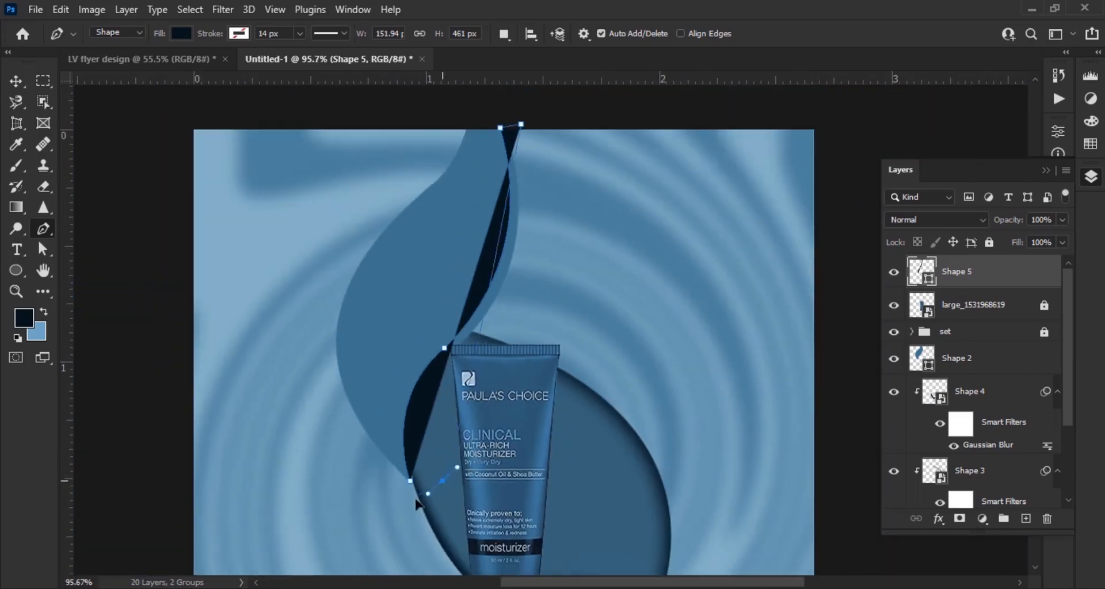
pyautogui.click(409, 481)
# - Move the Shape 5 layer directly above Shape 2 and clip it to Shape 2
pyautogui.moveTo(982, 284); pyautogui.dragTo(976, 326)
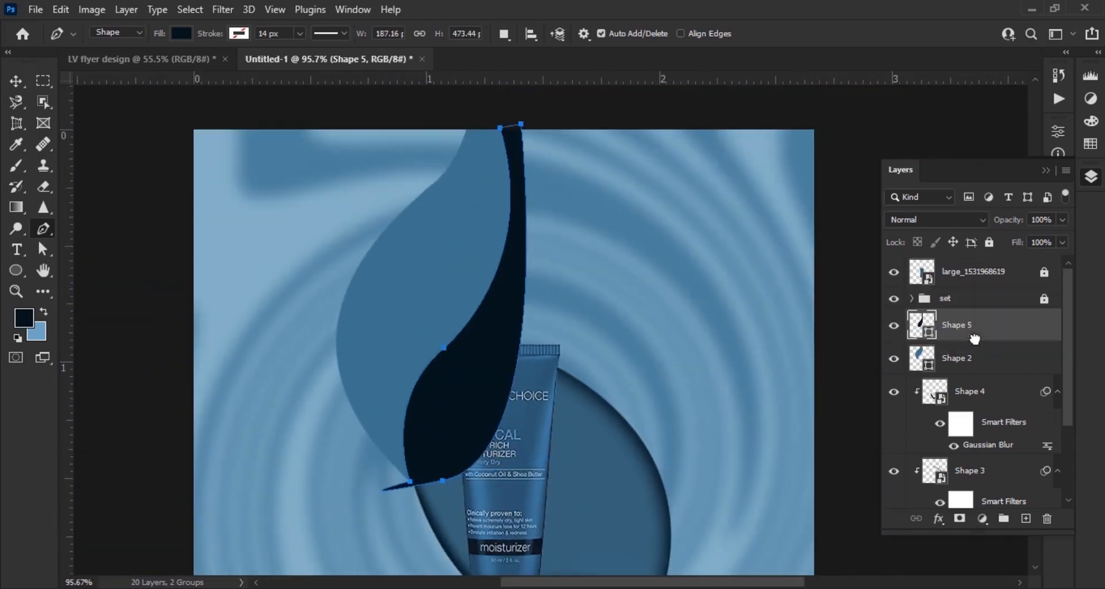
pyautogui.rightClick(978, 326)
pyautogui.click(837, 322)
# - Convert Shape 5 to a smart object and apply a Gaussian Blur with a 9.2-pixel radius
pyautogui.click(223, 9)
pyautogui.click(252, 26)
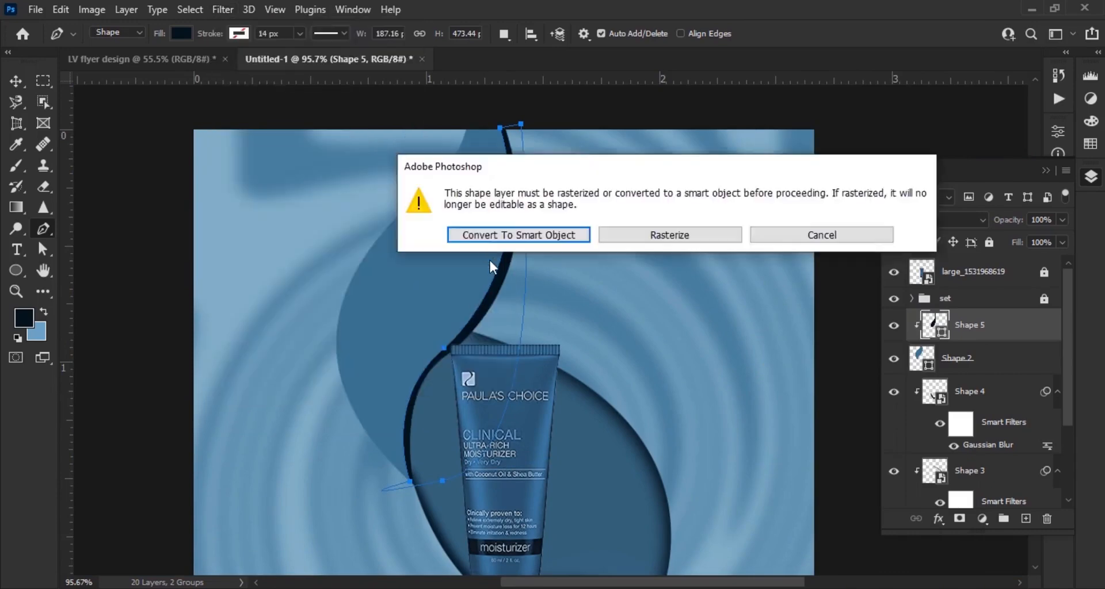
pyautogui.click(530, 236)
pyautogui.moveTo(763, 385); pyautogui.dragTo(776, 376)
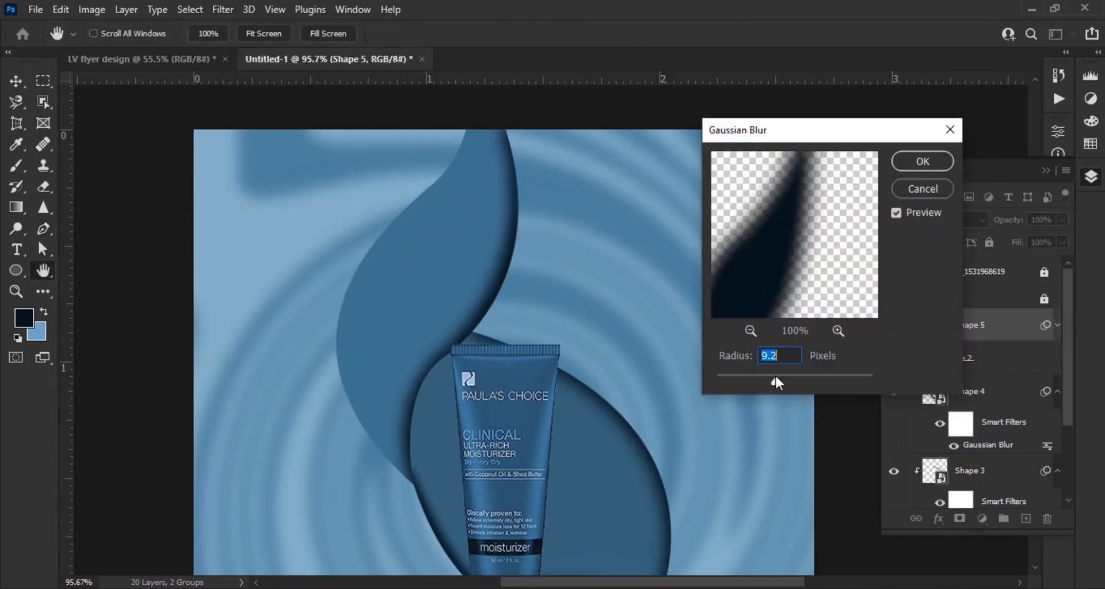
pyautogui.click(923, 163)
pyautogui.click(23, 82)
pyautogui.click(751, 320)
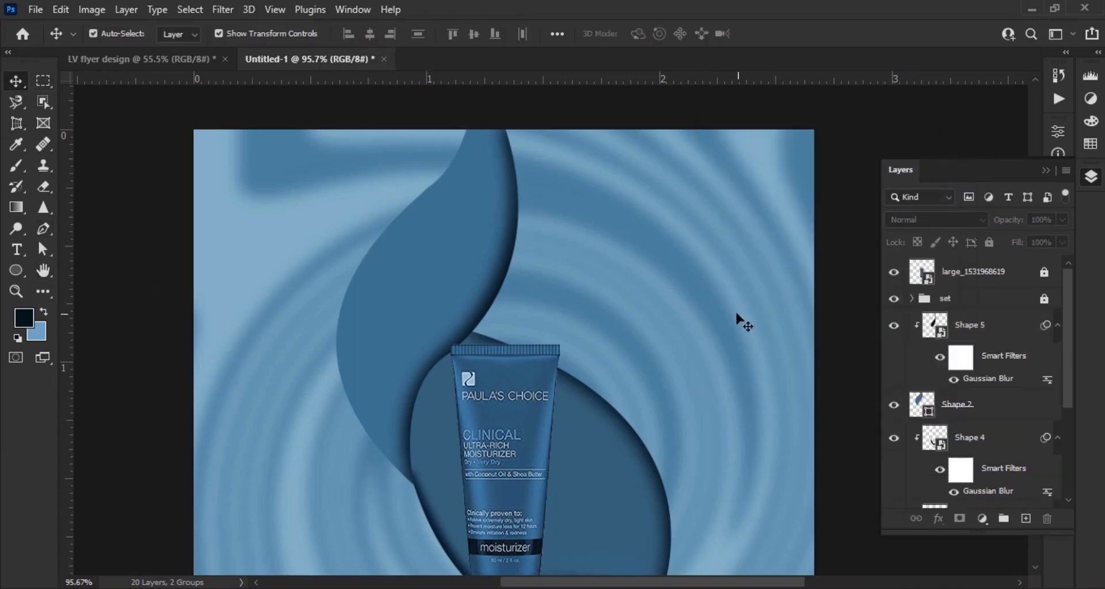
# - Examine the shaded edges of the curved shapes behind the tube, both in overview and close up
pyautogui.scroll(-5, 827, 344)
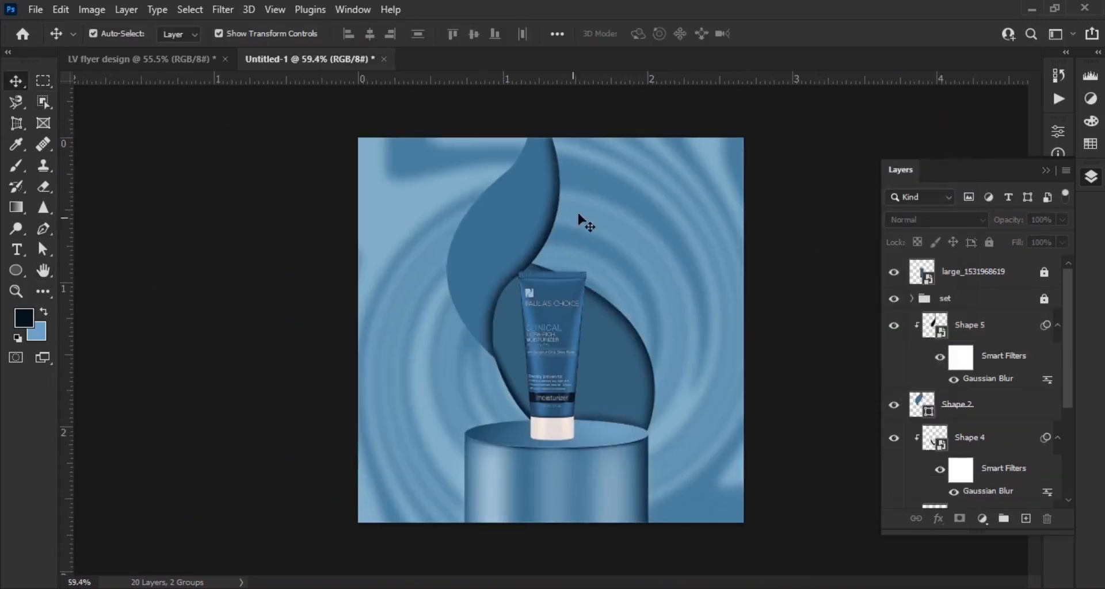
pyautogui.scroll(5, 552, 236)
pyautogui.click(521, 233)
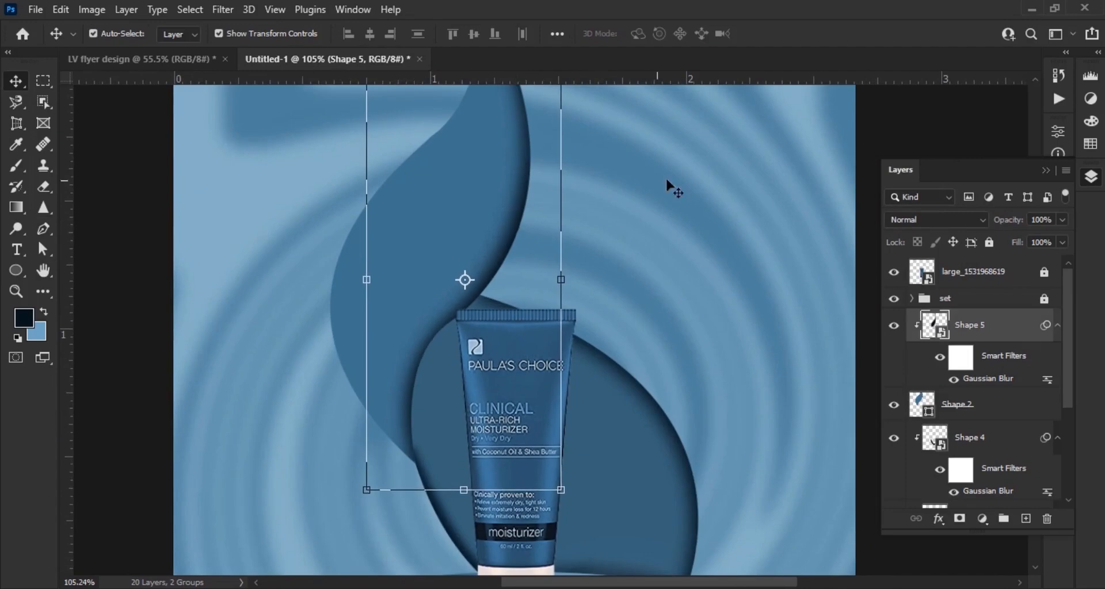
pyautogui.scroll(-4, 332, 360)
pyautogui.click(332, 360)
pyautogui.scroll(2, 739, 352)
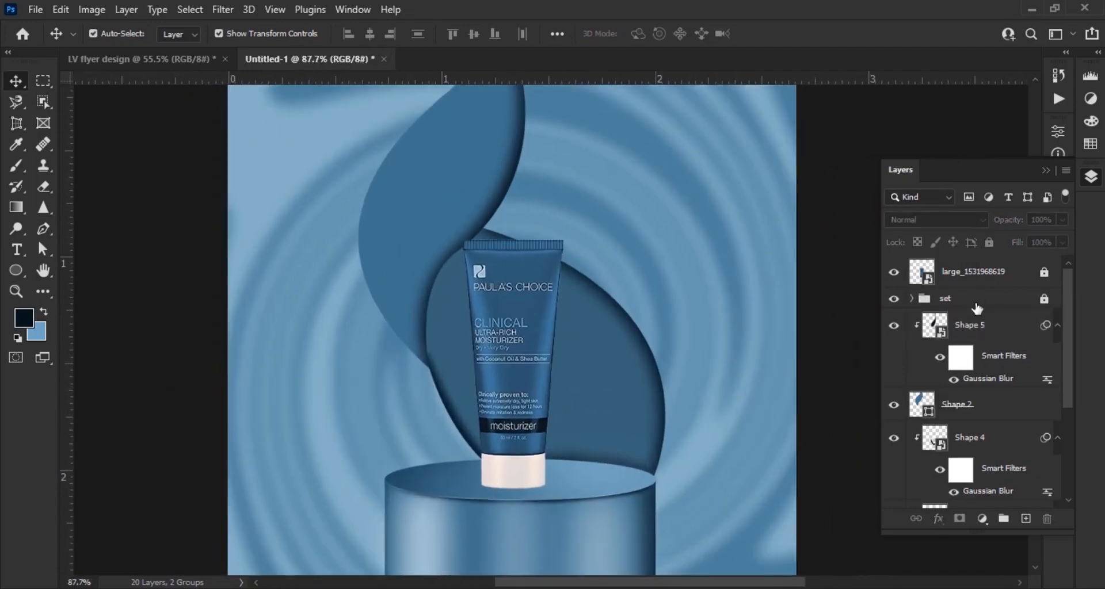
pyautogui.click(984, 321)
pyautogui.keyDown('shift'); pyautogui.click(978, 404); pyautogui.keyUp('shift')
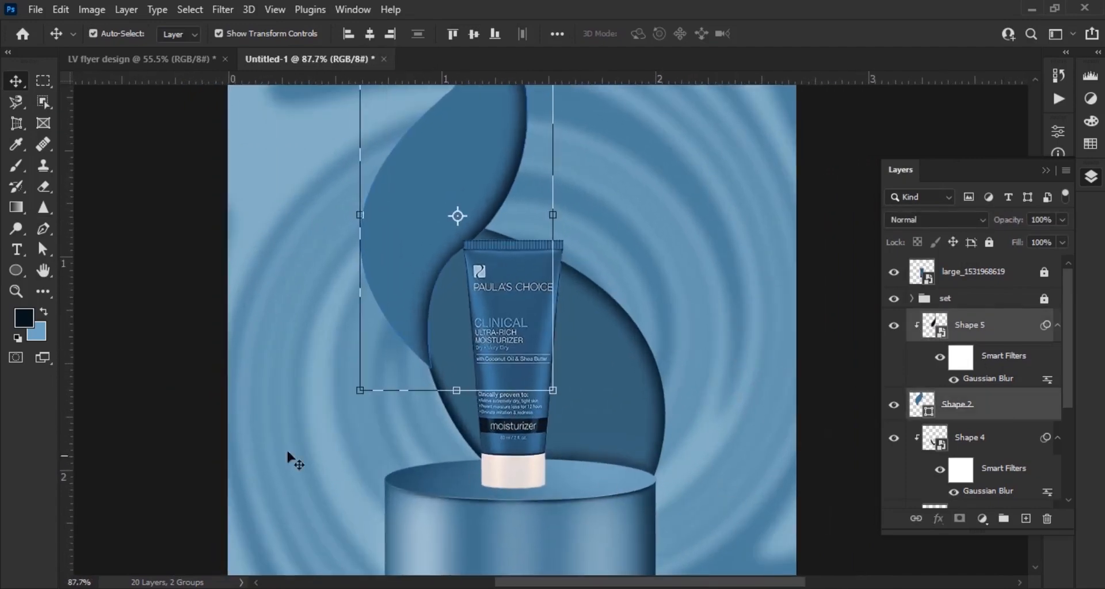
pyautogui.click(144, 472)
pyautogui.scroll(-6, 299, 385)
pyautogui.scroll(7, 767, 365)
pyautogui.scroll(1, 643, 366)
# - Draw a curved pen shape along Shape 2's left edge, from its lower bulge up to the narrow neck near the top
pyautogui.moveTo(611, 375); pyautogui.dragTo(699, 475)
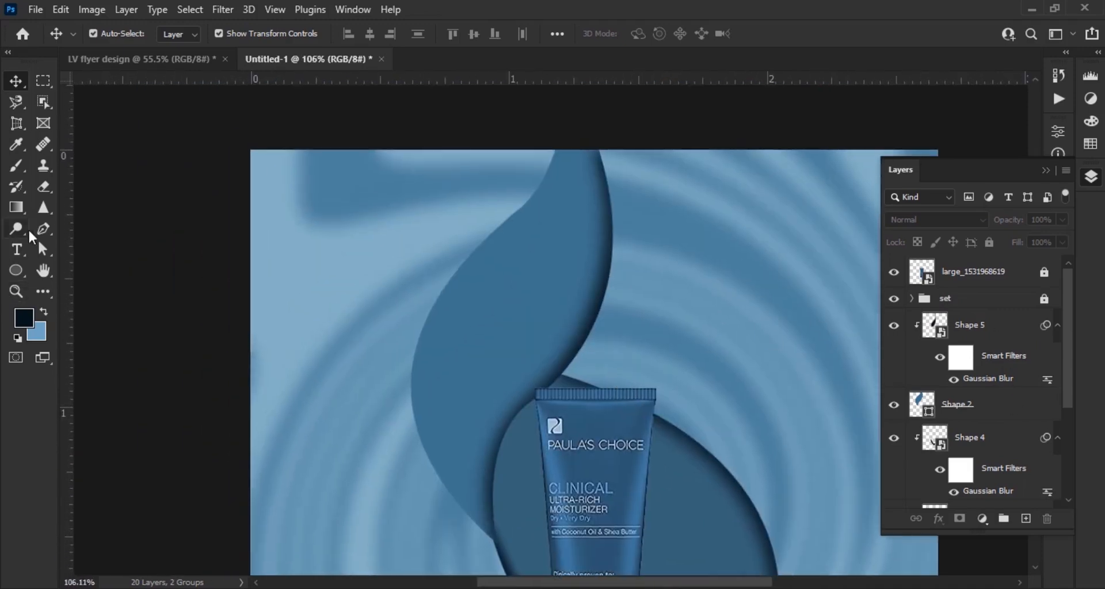
pyautogui.click(43, 229)
pyautogui.scroll(1, 492, 452)
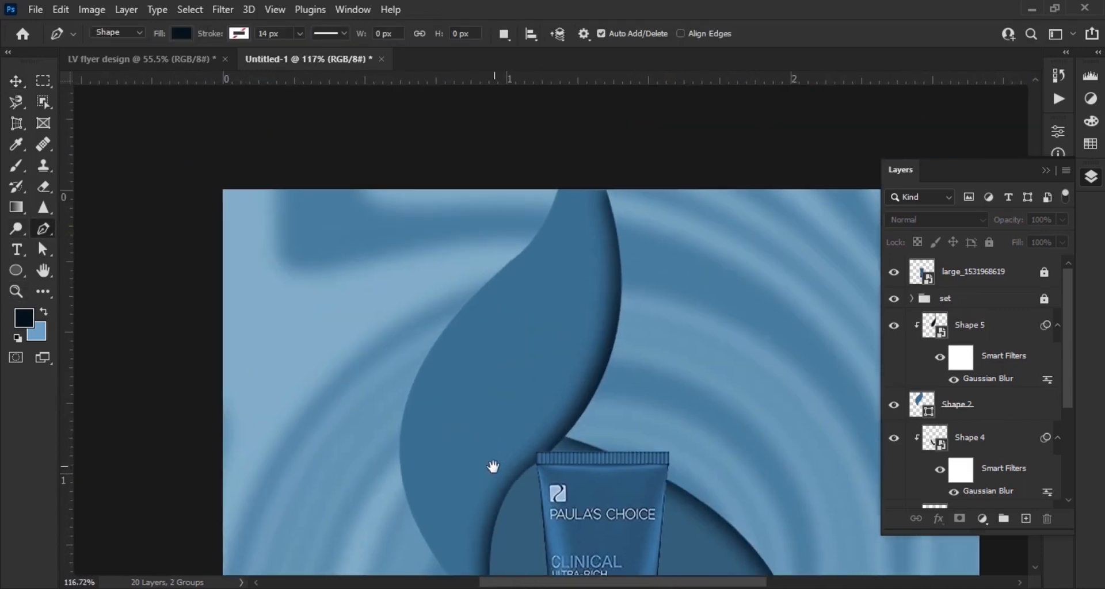
pyautogui.click(407, 504)
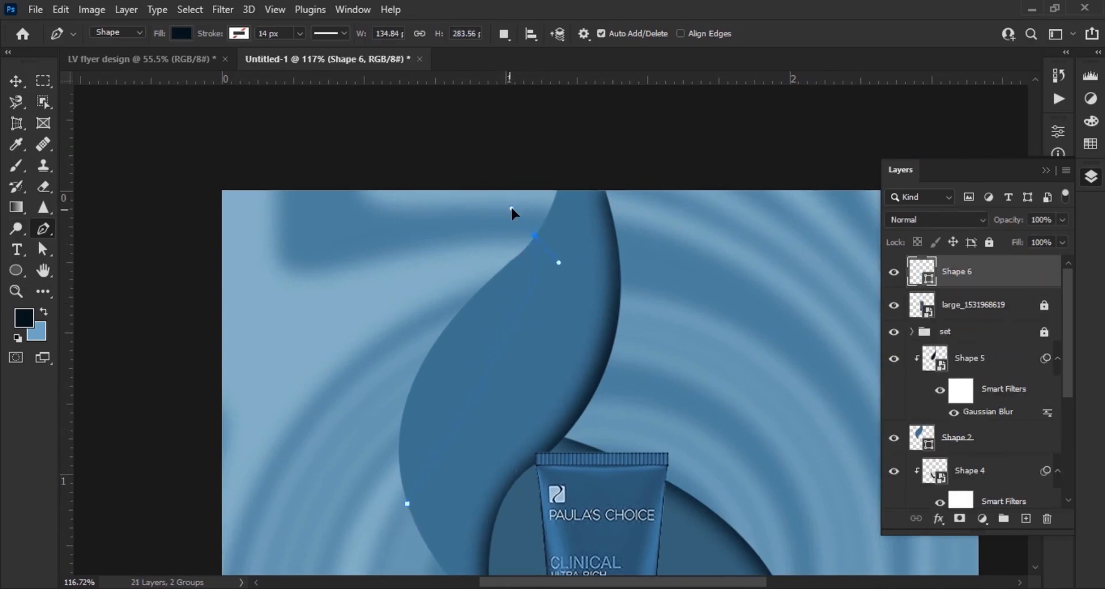
pyautogui.moveTo(391, 315); pyautogui.dragTo(374, 361)
# - Move the Shape 6 layer directly above Shape 5 and clip it to Shape 2
pyautogui.moveTo(978, 271); pyautogui.dragTo(987, 325)
pyautogui.rightClick(990, 325)
pyautogui.click(786, 312)
# - Recolour the Shape 6 highlight to a very light blue
pyautogui.doubleClick(936, 337)
pyautogui.click(547, 353)
pyautogui.click(547, 352)
pyautogui.click(836, 190)
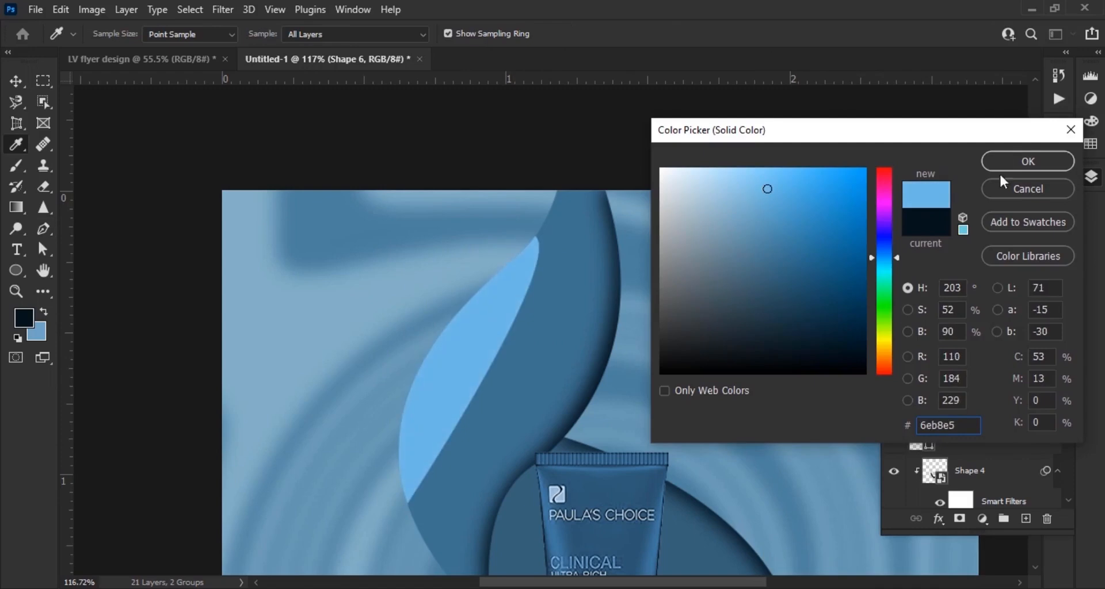
pyautogui.moveTo(769, 190)
pyautogui.mouseDown()
pyautogui.moveTo(732, 165)
pyautogui.moveTo(712, 167)
pyautogui.mouseUp()
pyautogui.click(1018, 162)
# - Soften Shape 6 with a Gaussian Blur as a smart object and lower its opacity to 24%
pyautogui.click(223, 10)
pyautogui.moveTo(288, 231)
pyautogui.click(464, 293)
pyautogui.click(511, 237)
pyautogui.moveTo(775, 372)
pyautogui.mouseDown()
pyautogui.moveTo(760, 386)
pyautogui.moveTo(770, 384)
pyautogui.mouseUp()
pyautogui.click(922, 164)
pyautogui.moveTo(1008, 220); pyautogui.dragTo(936, 235)
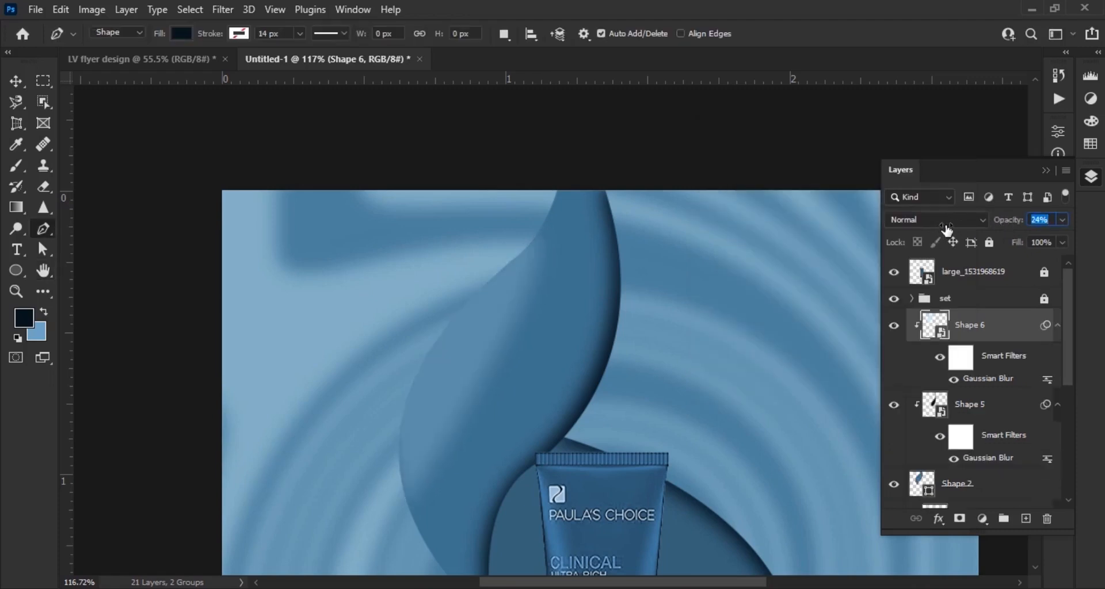
# - Add a clipped empty layer above Shape 6 and set the foreground colour to the mid blue sampled from Shape 2
pyautogui.click(1026, 519)
pyautogui.rightClick(993, 337)
pyautogui.click(896, 310)
pyautogui.click(28, 318)
pyautogui.click(526, 385)
pyautogui.click(1027, 158)
# - Brush the mid blue along Shape 2's left edge on the new layer, using a soft size 35 brush at 28% opacity
pyautogui.click(17, 168)
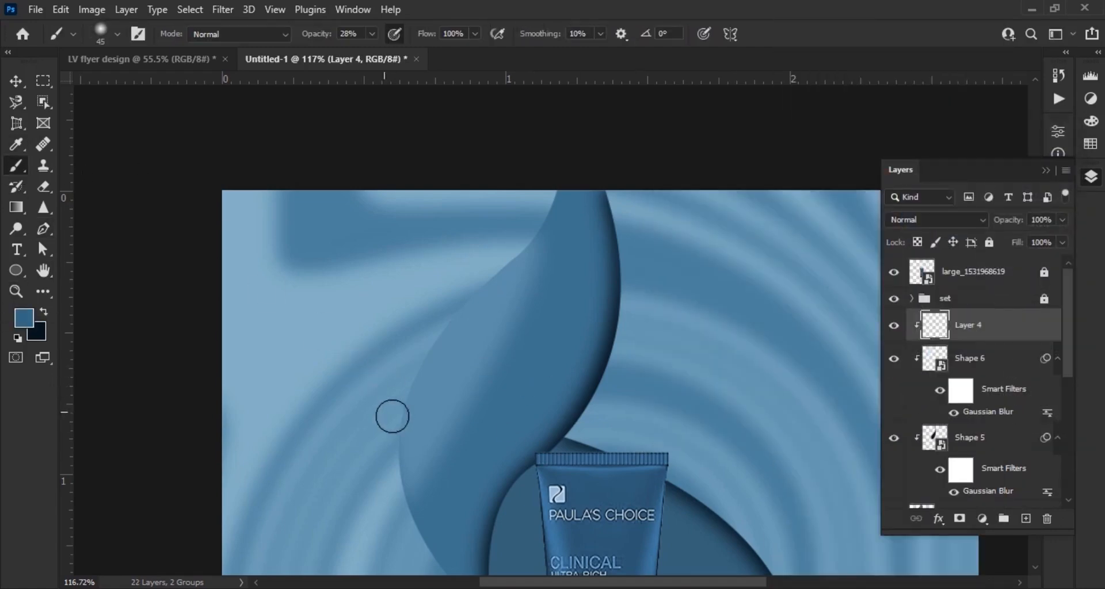
pyautogui.scroll(5, 383, 402)
pyautogui.moveTo(407, 402)
pyautogui.mouseDown()
pyautogui.moveTo(466, 262)
pyautogui.moveTo(567, 154)
pyautogui.mouseUp()
pyautogui.moveTo(502, 208); pyautogui.dragTo(448, 340)
pyautogui.moveTo(589, 192)
pyautogui.mouseDown()
pyautogui.moveTo(580, 236)
pyautogui.moveTo(529, 274)
pyautogui.mouseUp()
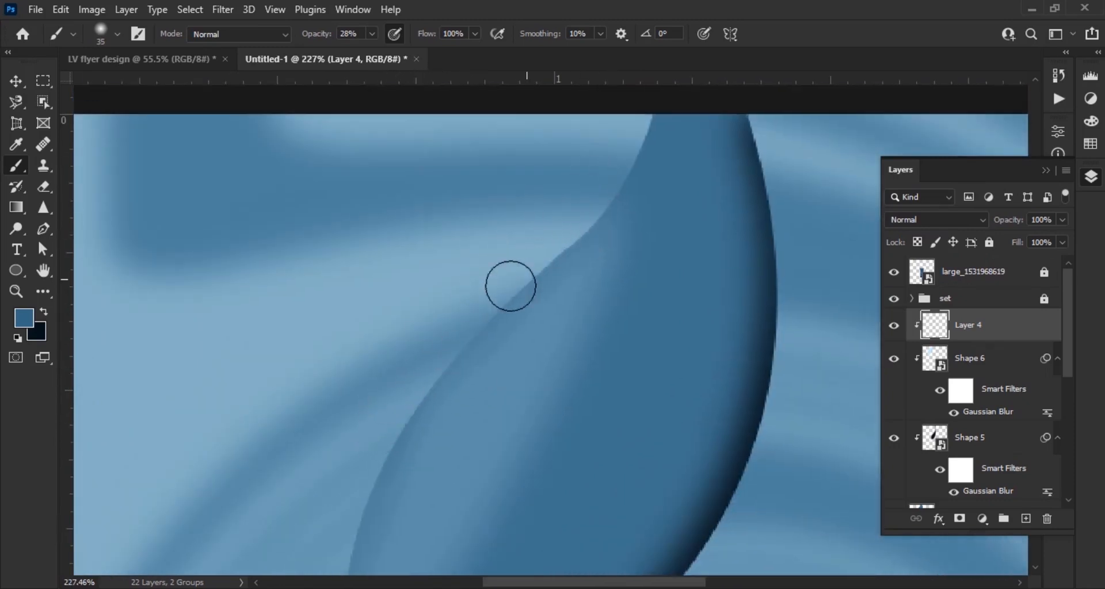
pyautogui.scroll(-6, 373, 439)
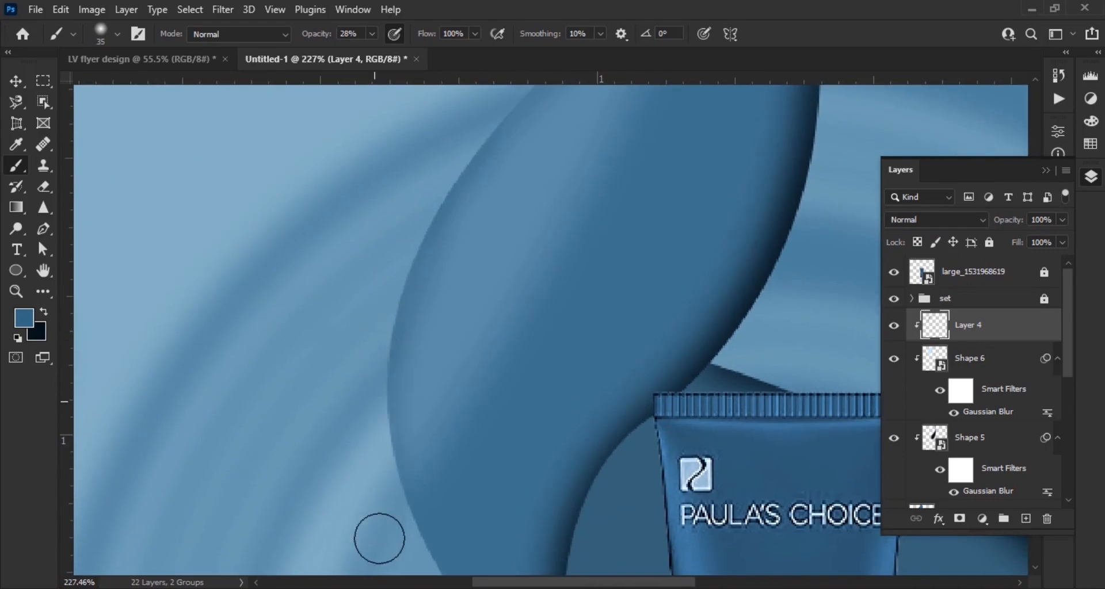
pyautogui.scroll(3, 433, 382)
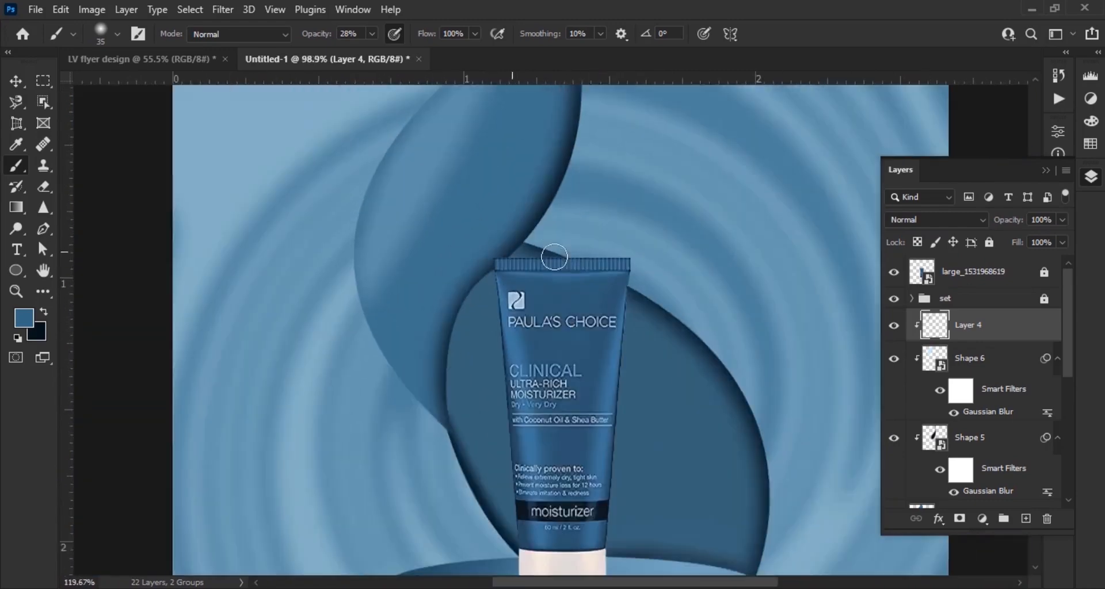
pyautogui.scroll(-2, 1015, 453)
# - Add an empty layer directly above Shape 2, clipped to it, and ready the Pen tool
pyautogui.click(1011, 452)
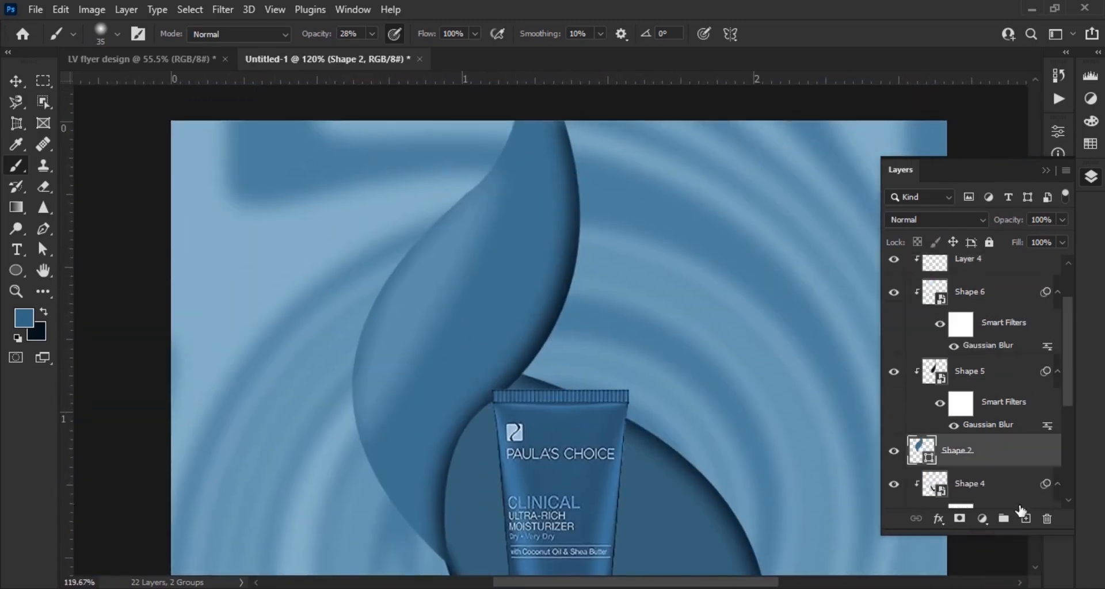
pyautogui.click(1020, 506)
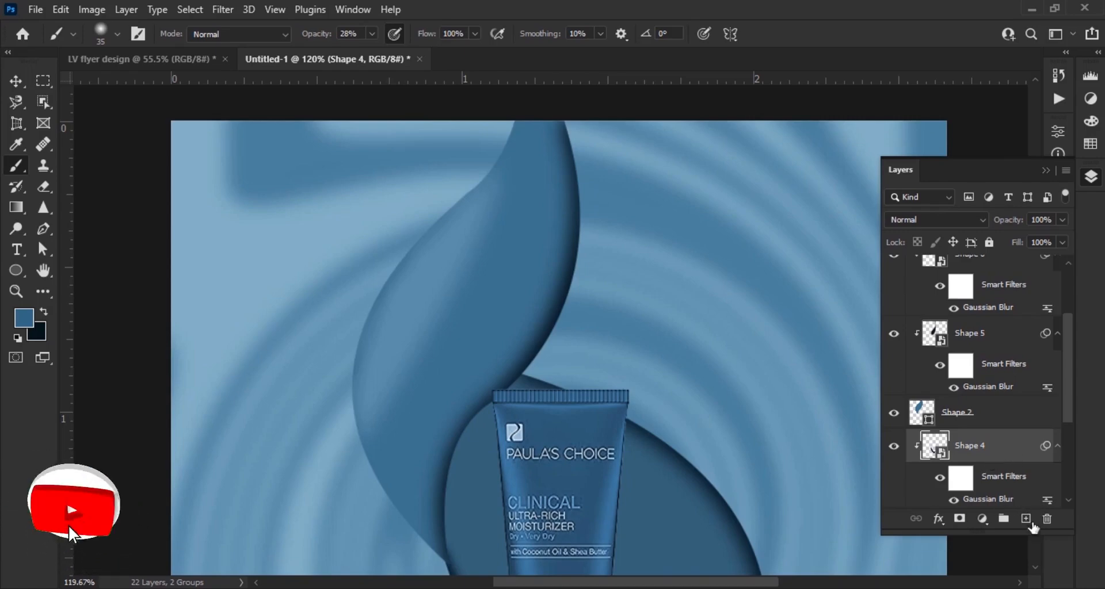
pyautogui.click(1026, 519)
pyautogui.press('p')
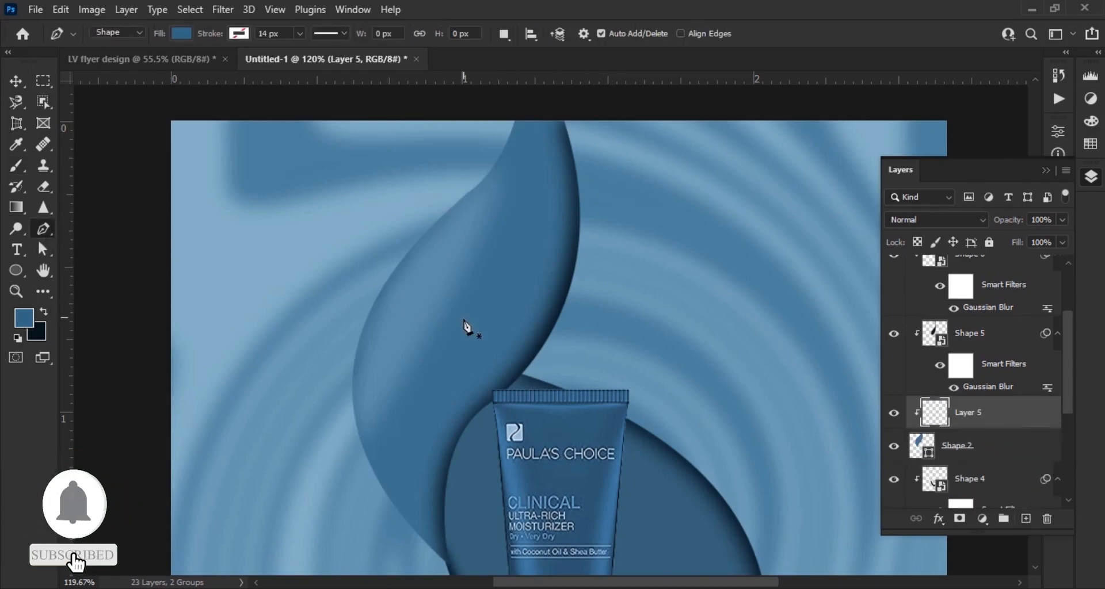
# - Brush a lighter blue highlight down the inner side of Shape 2's right edge, using a soft size 50 to 80 brush at 28% opacity
pyautogui.moveTo(532, 307); pyautogui.dragTo(508, 353)
pyautogui.press('b')
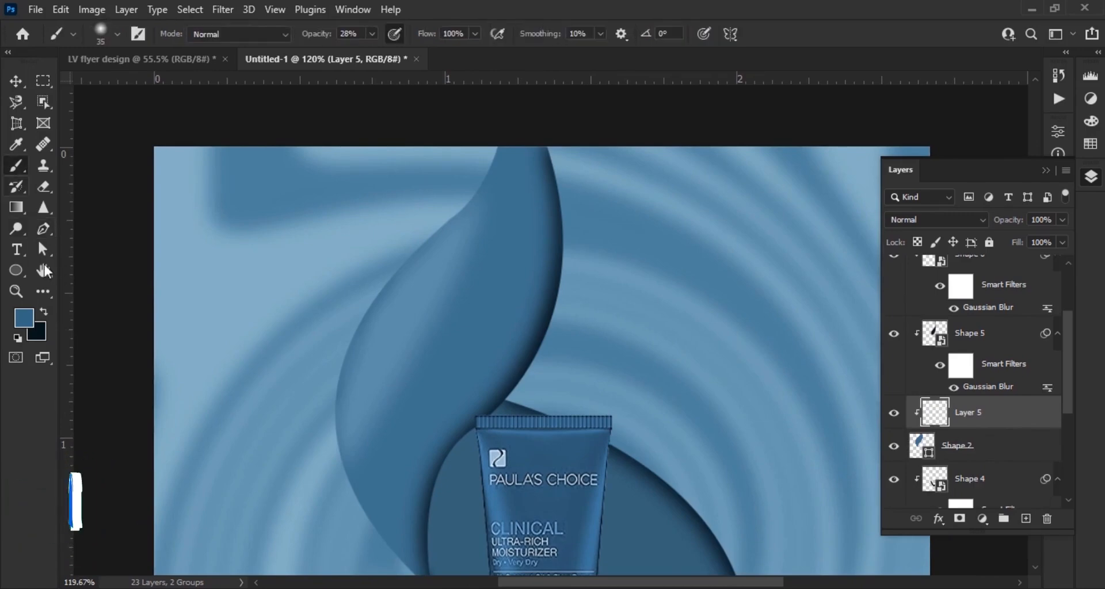
pyautogui.click(24, 317)
pyautogui.click(1028, 162)
pyautogui.scroll(5, 580, 375)
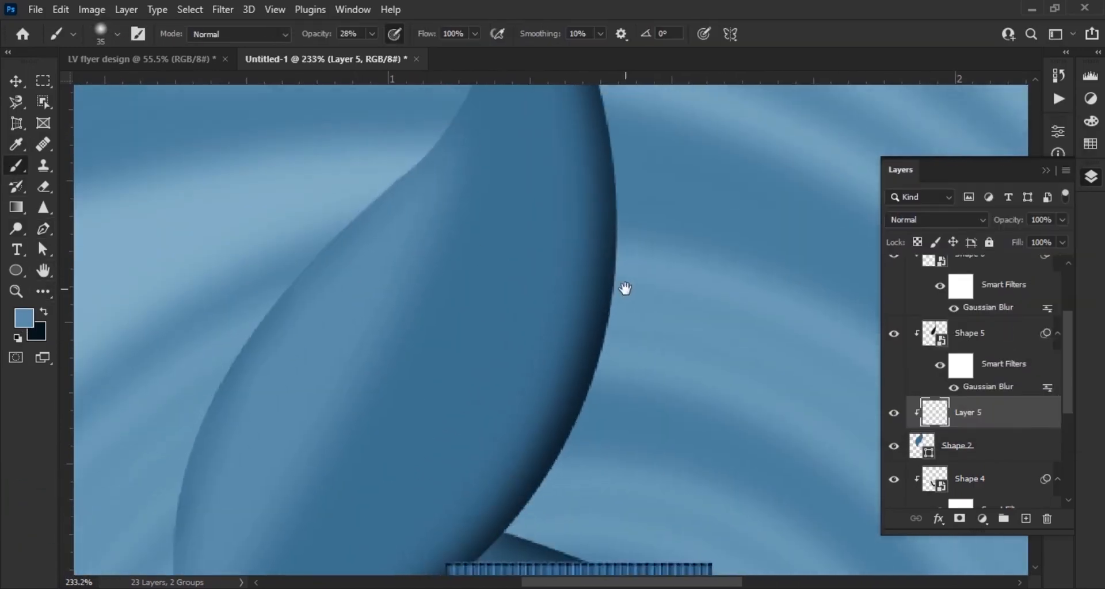
pyautogui.moveTo(587, 131); pyautogui.dragTo(600, 346)
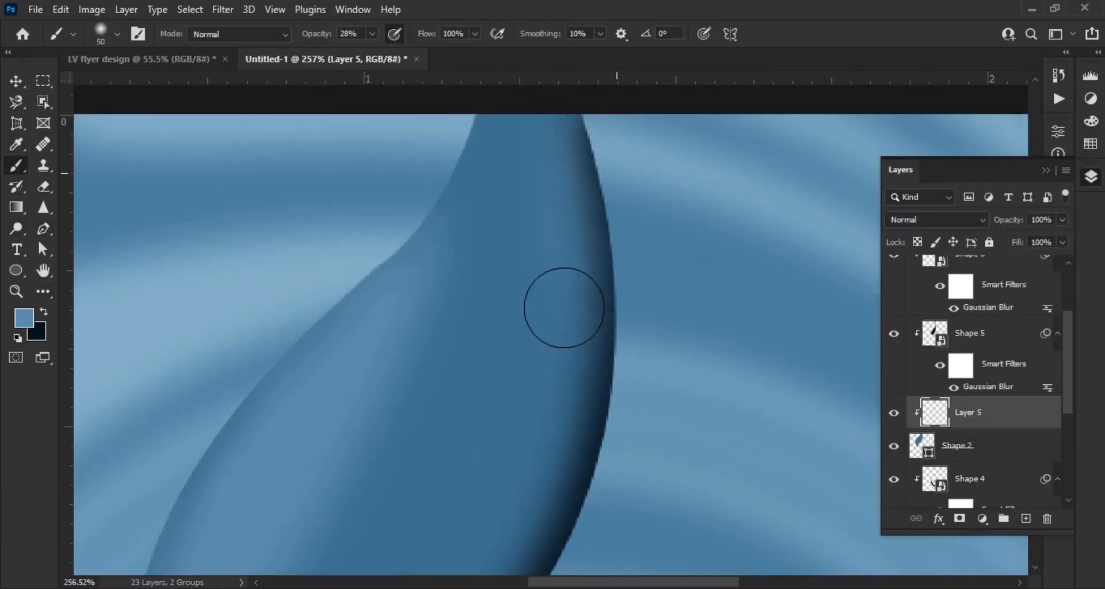
pyautogui.moveTo(557, 499); pyautogui.dragTo(597, 351)
pyautogui.moveTo(495, 474); pyautogui.dragTo(564, 374)
pyautogui.moveTo(473, 455)
pyautogui.mouseDown()
pyautogui.moveTo(533, 404)
pyautogui.moveTo(571, 300)
pyautogui.mouseUp()
pyautogui.moveTo(596, 439); pyautogui.dragTo(509, 511)
pyautogui.press(']')
pyautogui.press(']')
pyautogui.press(']')
pyautogui.moveTo(667, 172); pyautogui.dragTo(624, 325)
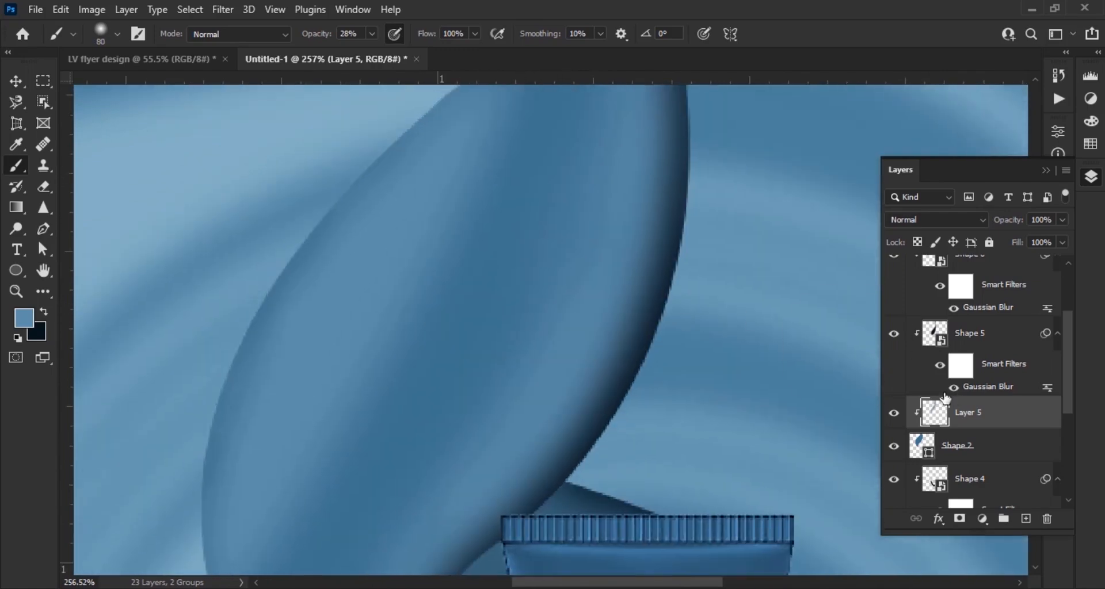
# - Rasterize the Shape 6 smart object, reduce the brush size to 50 and deselect the layer
pyautogui.scroll(3, 946, 397)
pyautogui.click(957, 361)
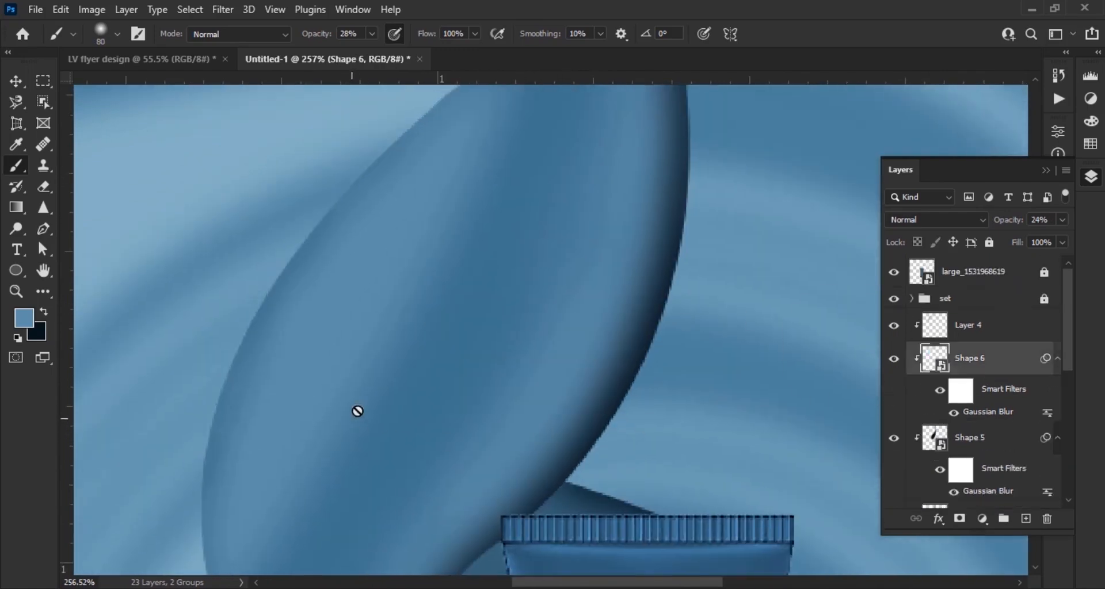
pyautogui.click(373, 320)
pyautogui.press('Return')
pyautogui.press('[')
pyautogui.press('[')
pyautogui.press('[')
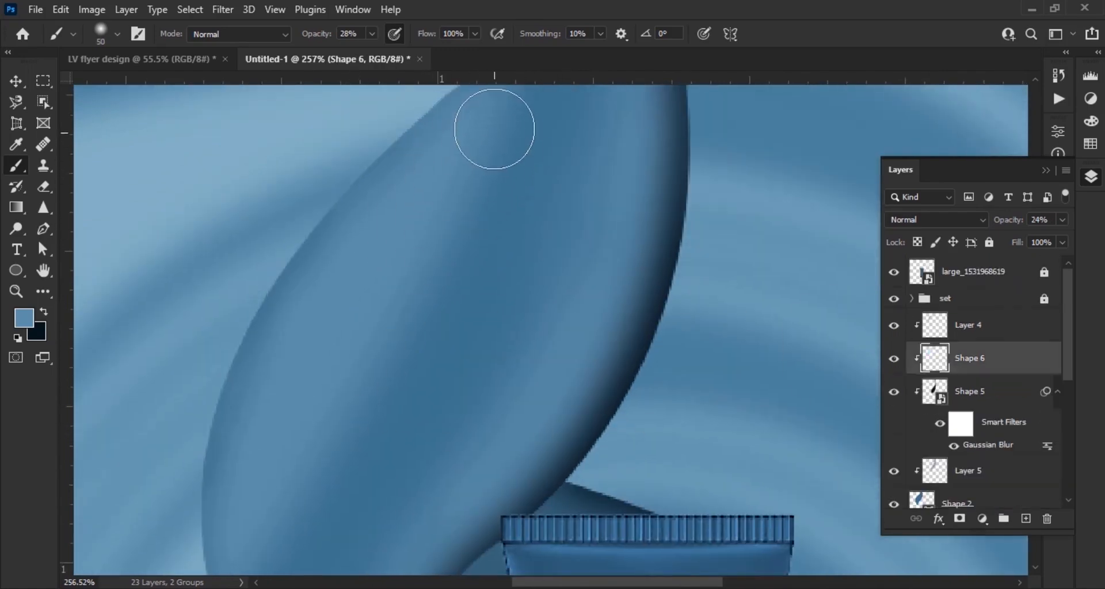
pyautogui.scroll(-8, 431, 401)
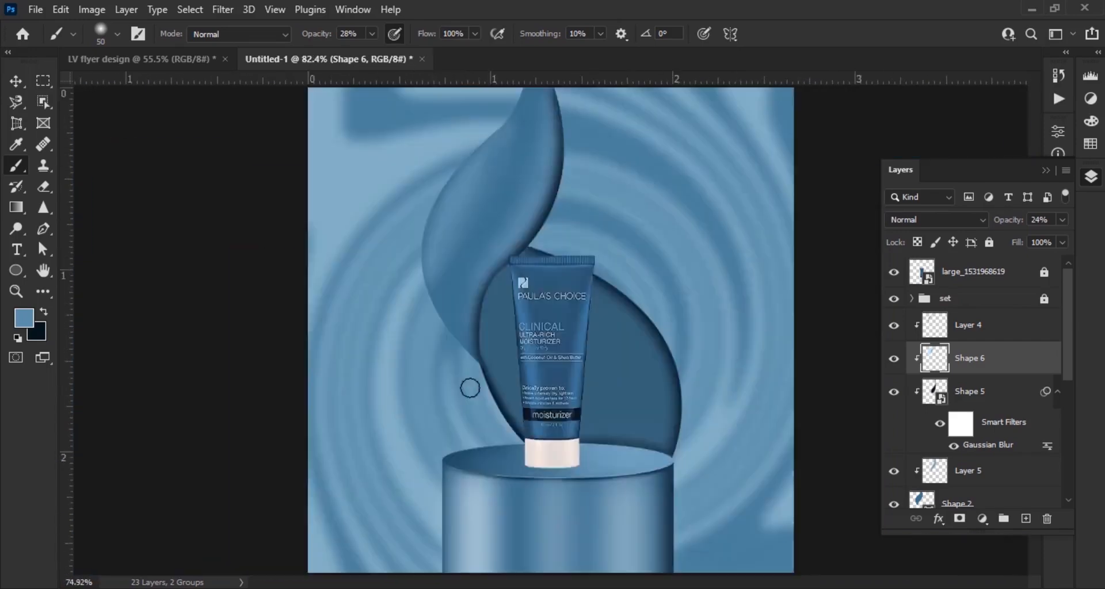
pyautogui.scroll(2, 649, 304)
pyautogui.click(19, 82)
pyautogui.click(436, 407)
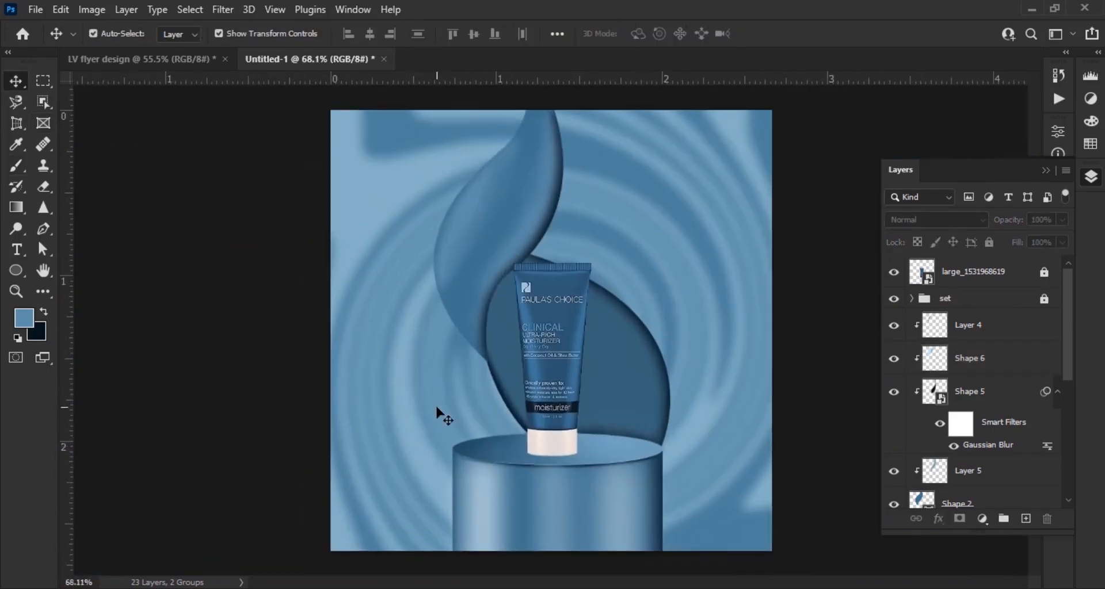
# - Load Shape 2's outline as a selection and add a clipped empty layer directly above Shape 2
pyautogui.scroll(5, 540, 332)
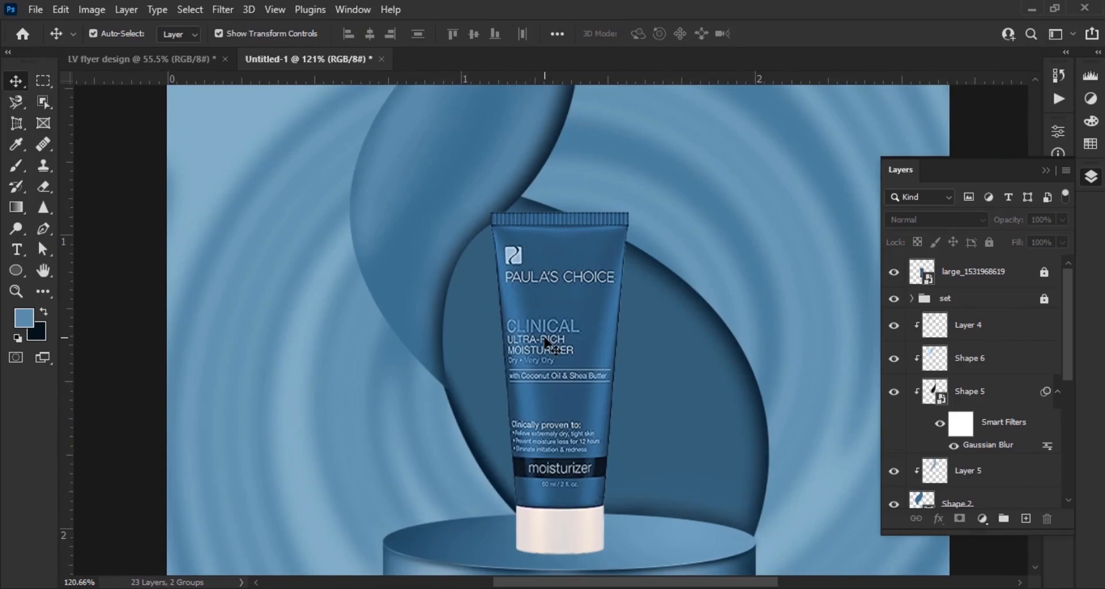
pyautogui.scroll(4, 544, 351)
pyautogui.scroll(-2, 972, 374)
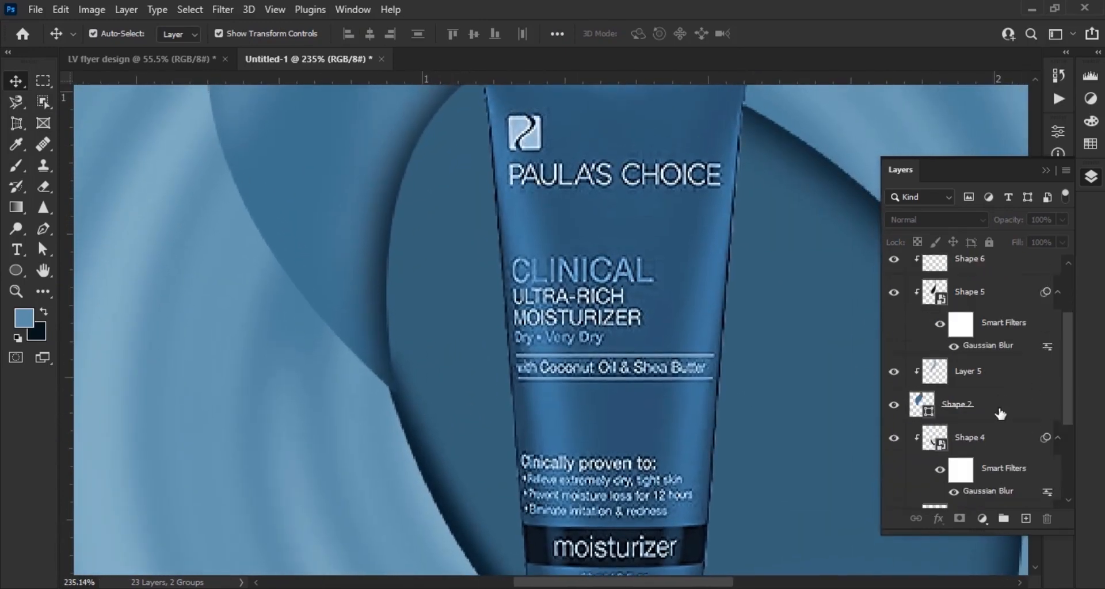
pyautogui.click(934, 410)
pyautogui.keyDown('ctrl'); pyautogui.click(933, 408); pyautogui.keyUp('ctrl')
pyautogui.hotkey('ctrl', 'shift', 'alt', 'n')
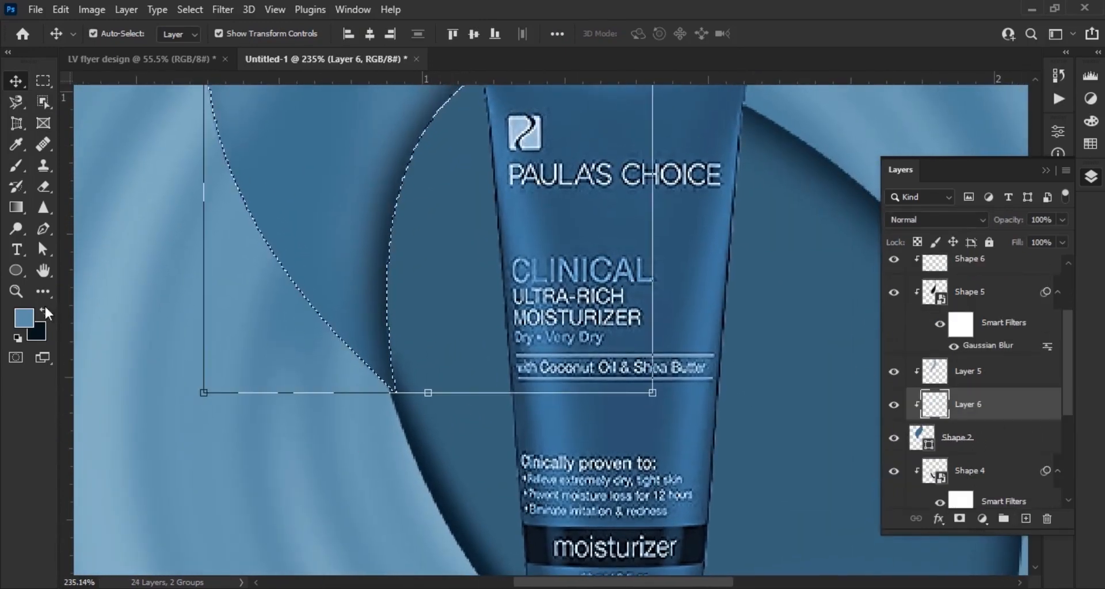
# - Brush dark navy shading into Shape 2's lower tip on the new layer, using a soft size 30 brush at 71% opacity
pyautogui.press('b')
pyautogui.scroll(2, 403, 409)
pyautogui.press('[')
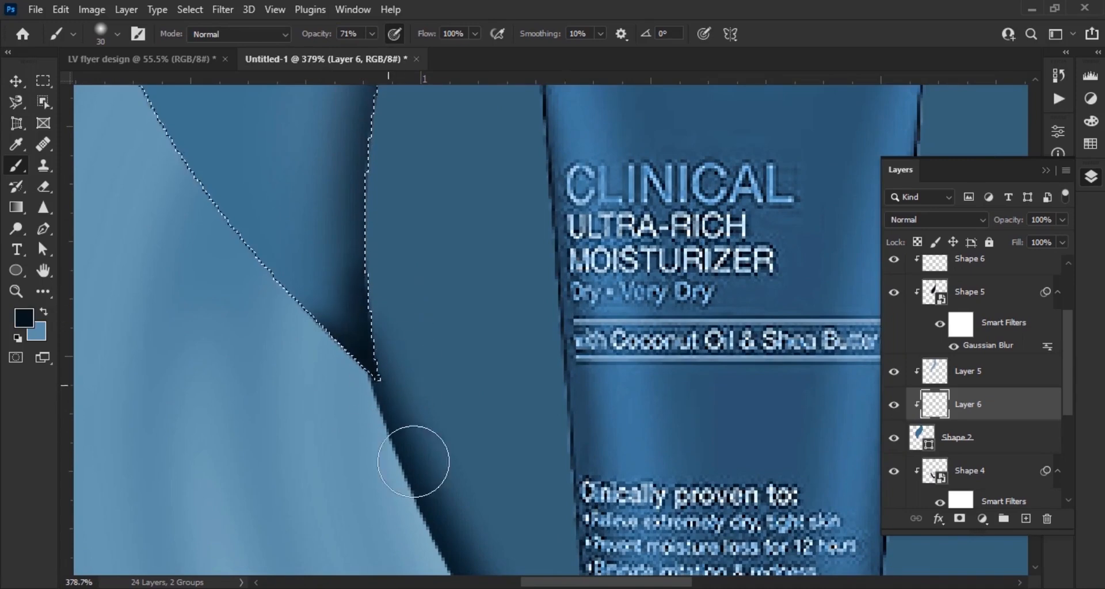
# - Load Shape 1's outline as a selection and add a clipped empty layer directly above Shape 1
pyautogui.scroll(-4, 962, 447)
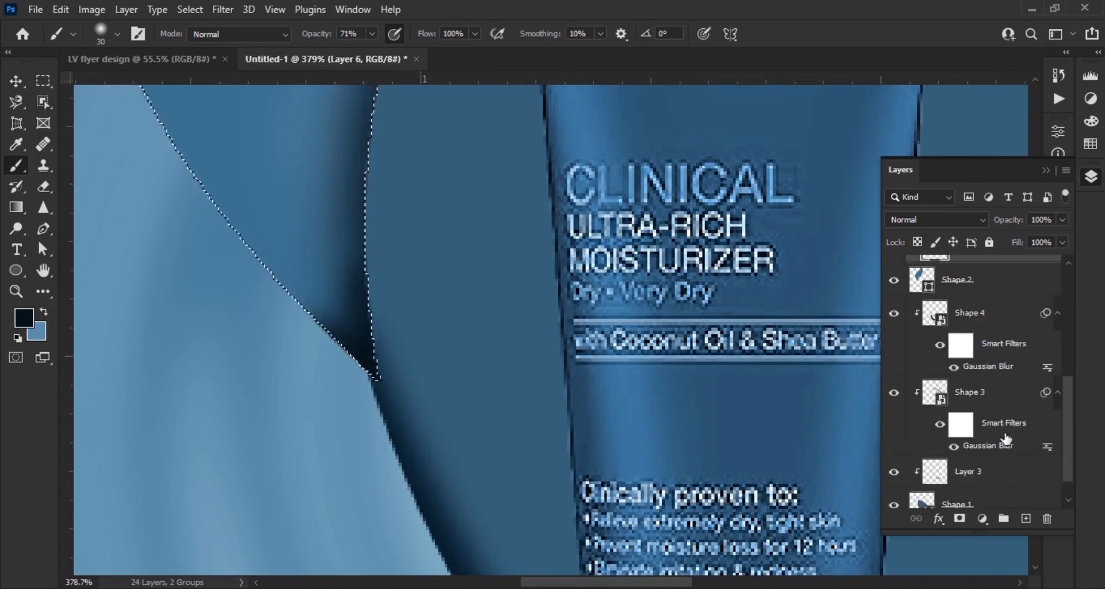
pyautogui.click(1007, 403)
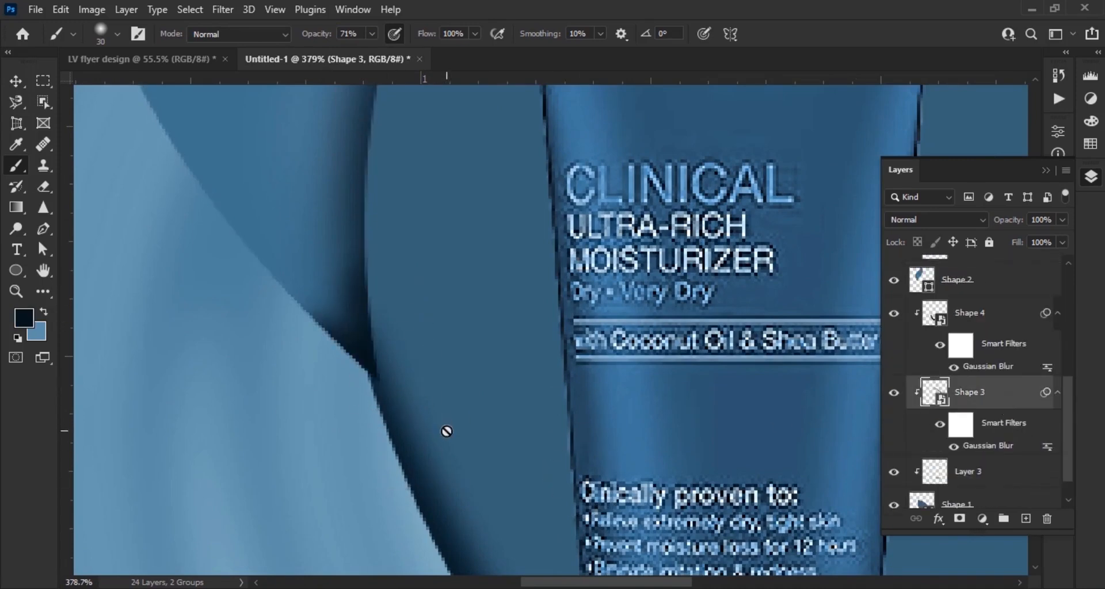
pyautogui.press('v')
pyautogui.click(418, 479)
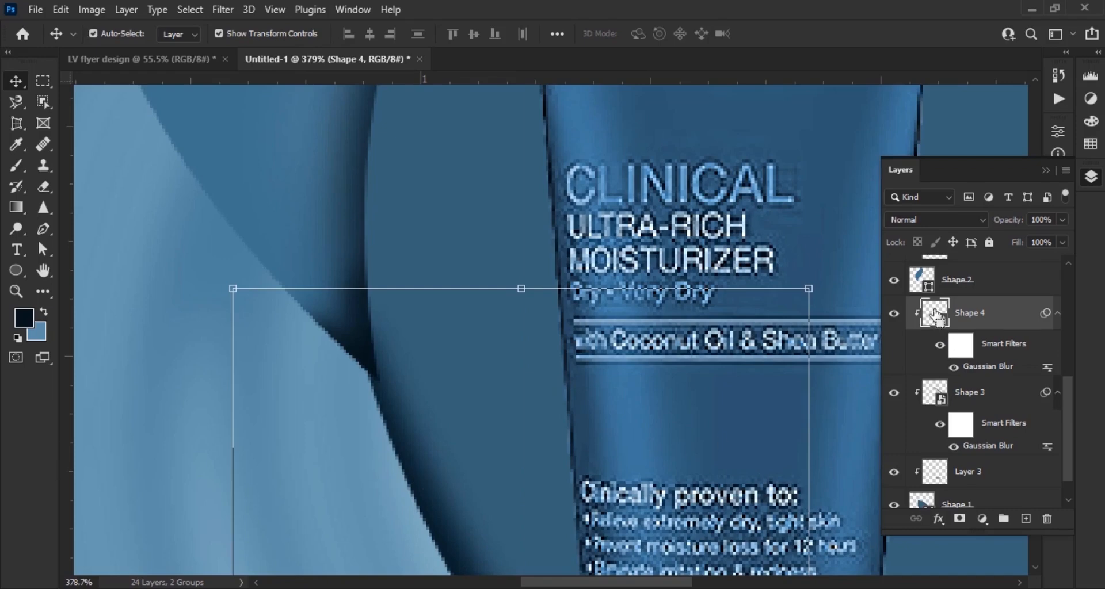
pyautogui.scroll(-1, 1005, 473)
pyautogui.click(1003, 473)
pyautogui.keyDown('ctrl'); pyautogui.click(923, 479); pyautogui.keyUp('ctrl')
pyautogui.click(1026, 519)
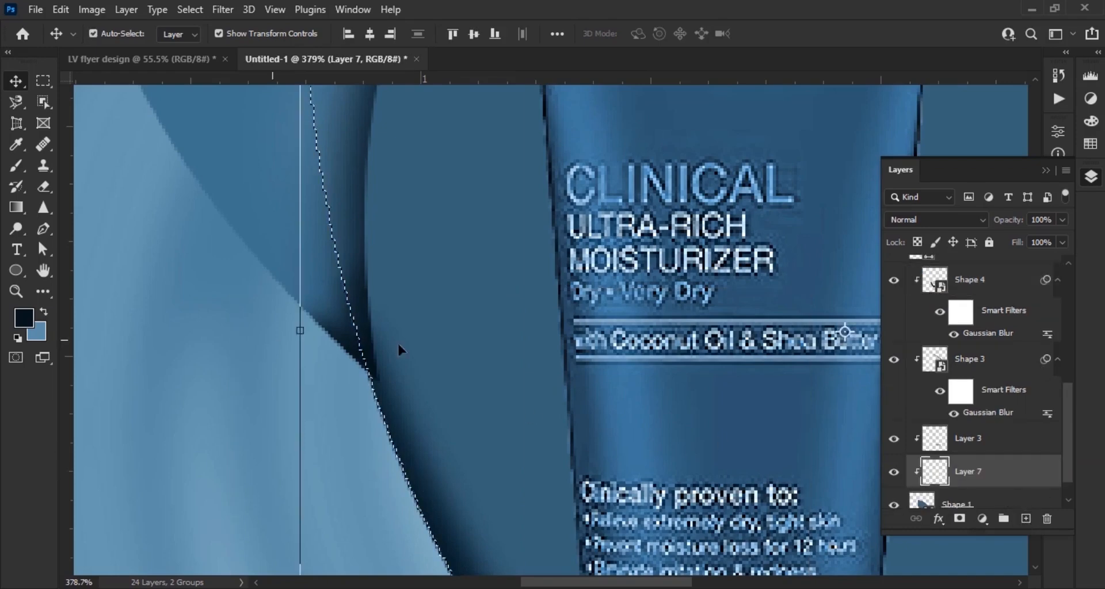
# - Brush dark navy shading along Shape 1's left edge by Shape 2's lower tip, with the size 30 brush at 71% opacity
pyautogui.press('b')
pyautogui.scroll(-10, 330, 357)
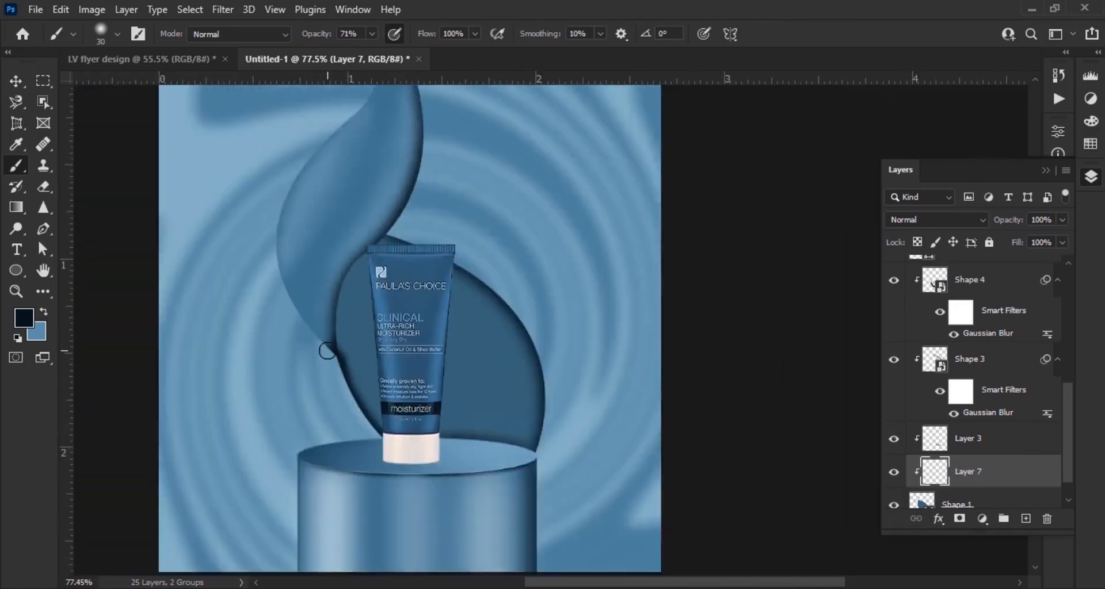
pyautogui.press('v')
pyautogui.click(759, 439)
pyautogui.scroll(-2, 783, 397)
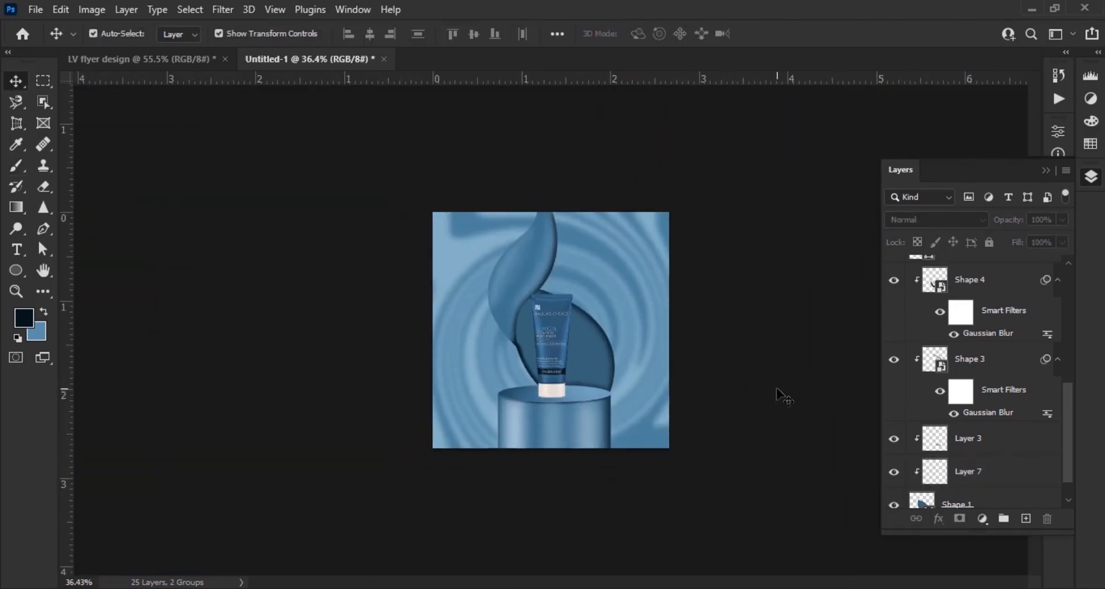
# - Add another clipped layer above Shape 1 with its outline loaded as a selection, and set the foreground colour to light blue #77b1d3
pyautogui.scroll(11, 702, 378)
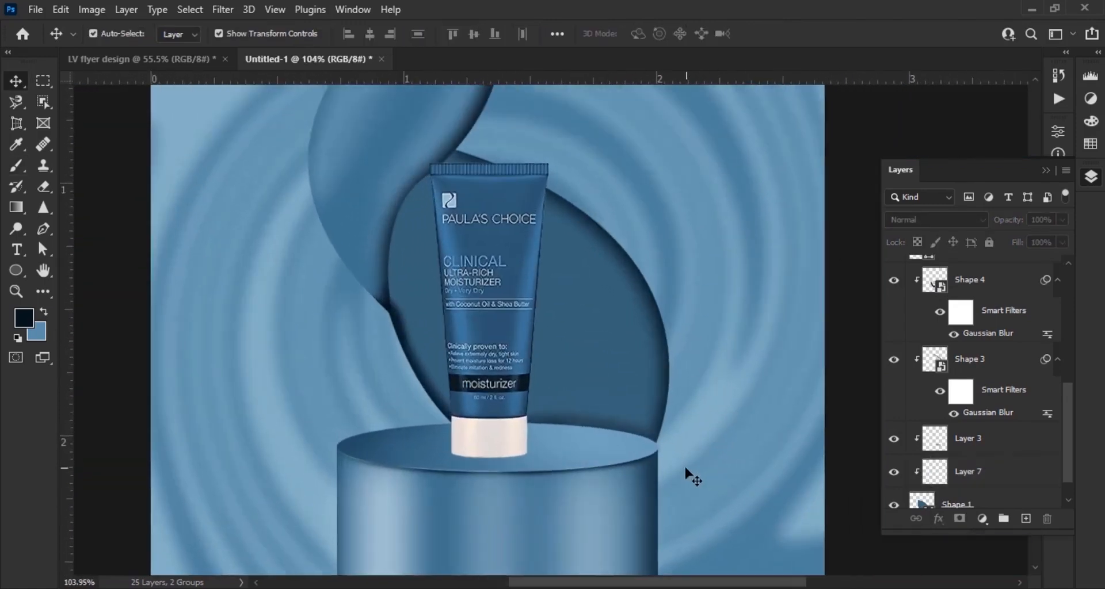
pyautogui.moveTo(685, 468); pyautogui.dragTo(655, 396)
pyautogui.scroll(-1, 1027, 465)
pyautogui.click(947, 478)
pyautogui.keyDown('ctrl'); pyautogui.click(925, 476); pyautogui.keyUp('ctrl')
pyautogui.click(1028, 519)
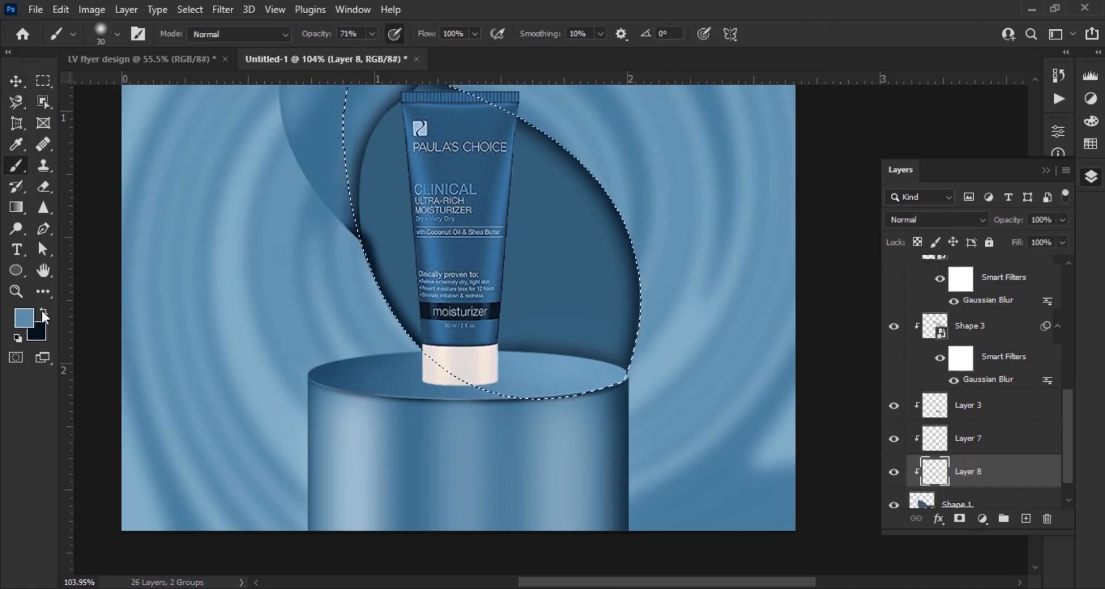
pyautogui.click(43, 311)
pyautogui.click(23, 317)
pyautogui.moveTo(755, 205); pyautogui.dragTo(751, 202)
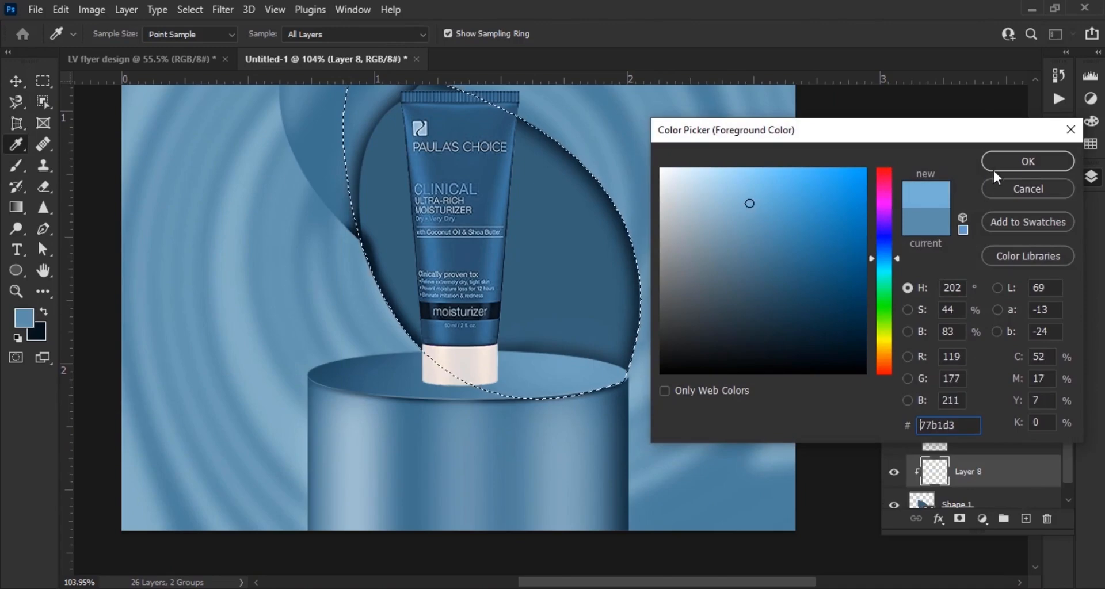
pyautogui.click(1011, 163)
# - Brush a light blue glow over Shape 1 behind the tube with a soft size 175 to 100 brush at 14% opacity, then clear the selection
pyautogui.moveTo(317, 34); pyautogui.dragTo(287, 53)
pyautogui.moveTo(591, 191); pyautogui.dragTo(586, 229)
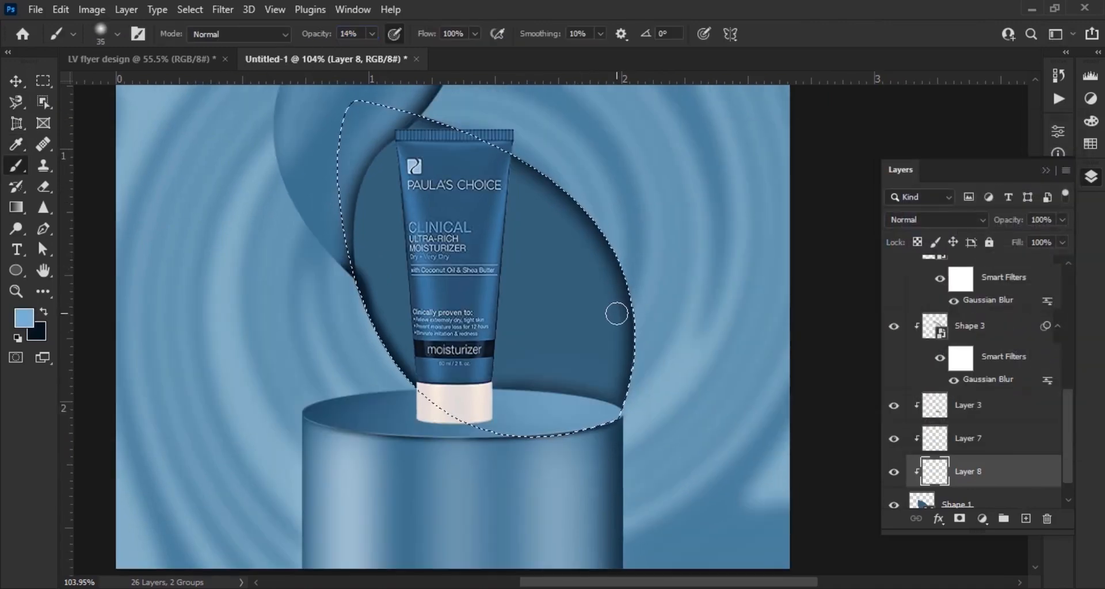
pyautogui.press(']')
pyautogui.press(']')
pyautogui.press(']')
pyautogui.press(']')
pyautogui.press(']')
pyautogui.press(']')
pyautogui.press(']')
pyautogui.press(']')
pyautogui.press(']')
pyautogui.press(']')
pyautogui.press(']')
pyautogui.press(']')
pyautogui.moveTo(660, 339); pyautogui.dragTo(631, 371)
pyautogui.scroll(3, 645, 432)
pyautogui.moveTo(619, 289); pyautogui.dragTo(564, 257)
pyautogui.moveTo(513, 210)
pyautogui.mouseDown()
pyautogui.moveTo(587, 336)
pyautogui.moveTo(587, 358)
pyautogui.mouseUp()
pyautogui.moveTo(572, 304); pyautogui.dragTo(414, 217)
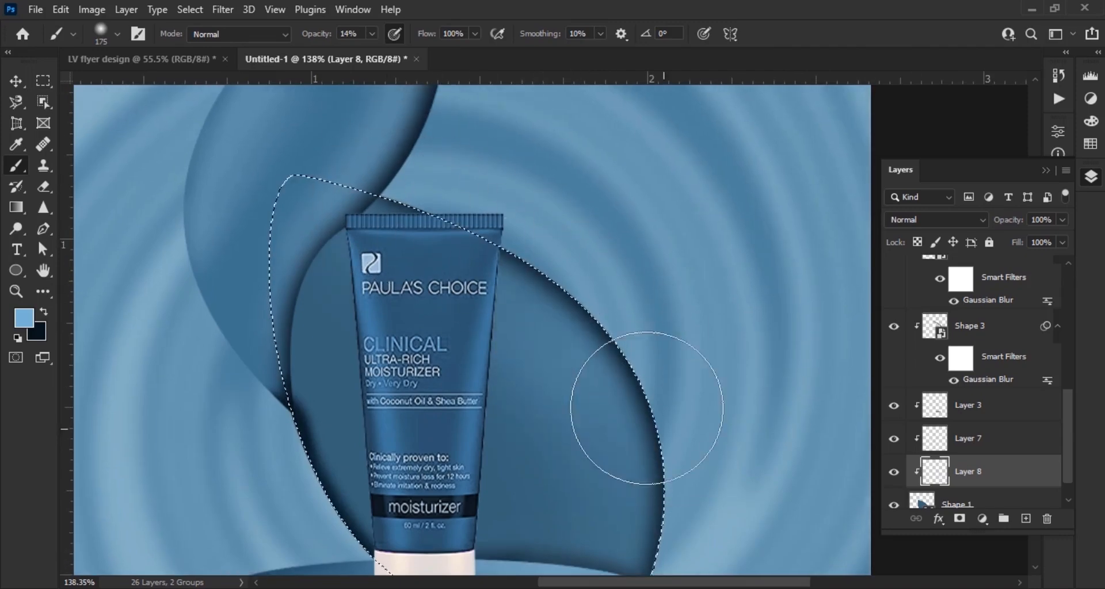
pyautogui.scroll(-3, 535, 410)
pyautogui.press('[')
pyautogui.press('[')
pyautogui.press('[')
pyautogui.scroll(1, 434, 282)
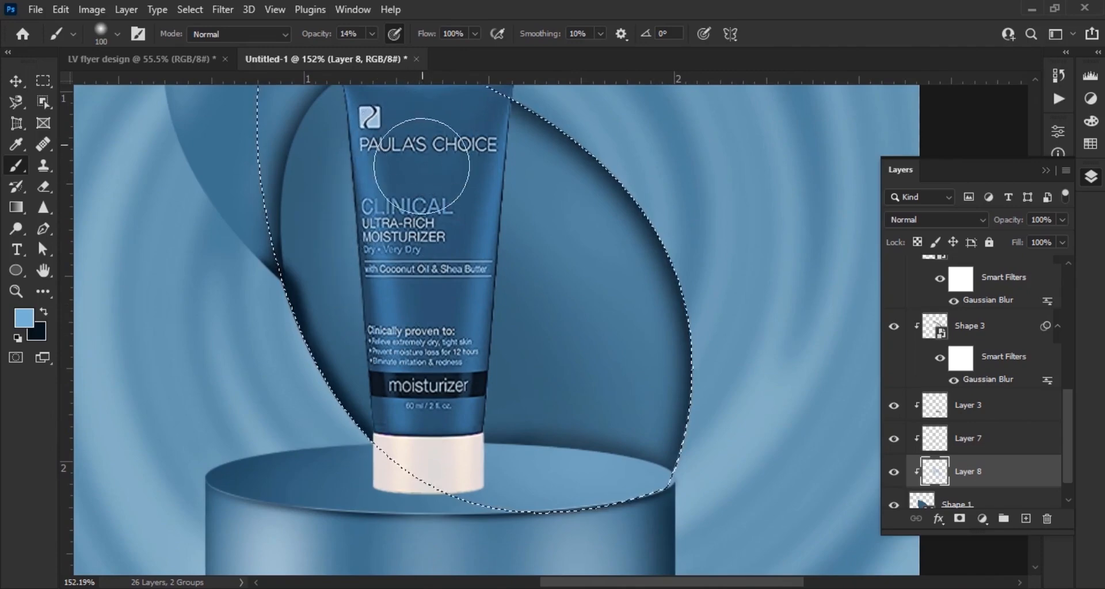
pyautogui.scroll(-9, 402, 401)
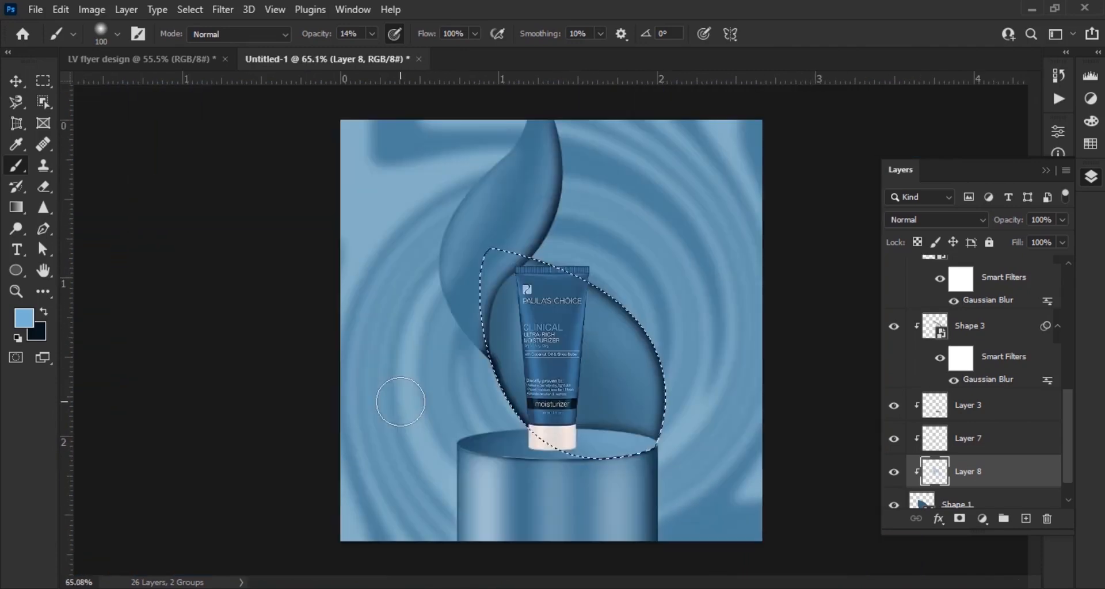
pyautogui.hotkey('ctrl', 'd')
pyautogui.press('v')
# - Examine the shading and highlights of the curved shapes across the whole composition
pyautogui.scroll(-6, 692, 451)
pyautogui.click(692, 452)
pyautogui.scroll(-2, 700, 362)
pyautogui.scroll(5, 781, 362)
pyautogui.scroll(3, 786, 370)
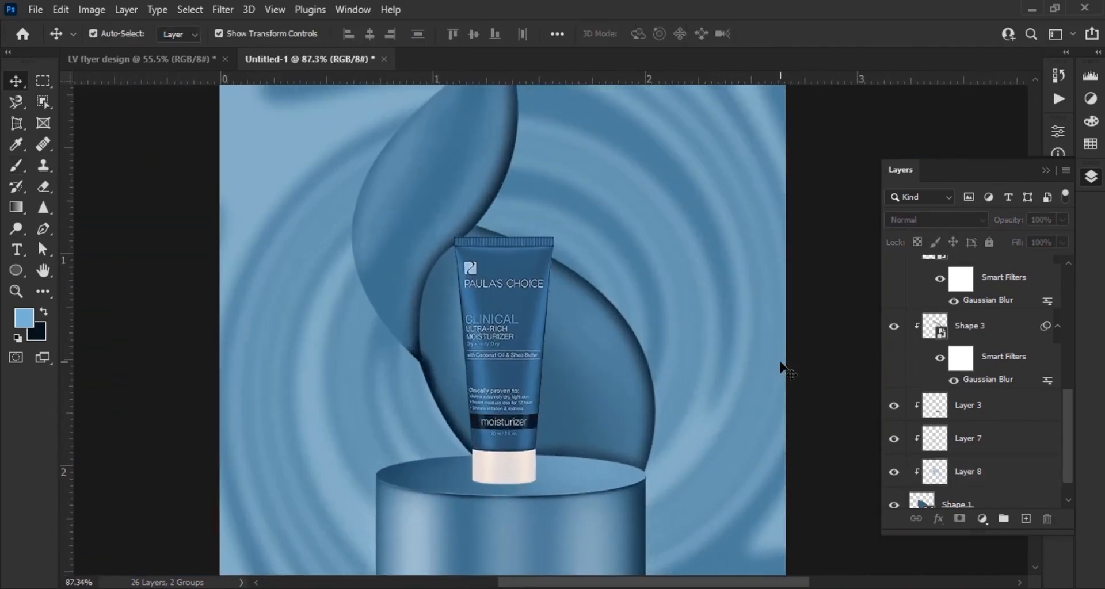
pyautogui.scroll(-2, 786, 370)
pyautogui.scroll(-2, 735, 343)
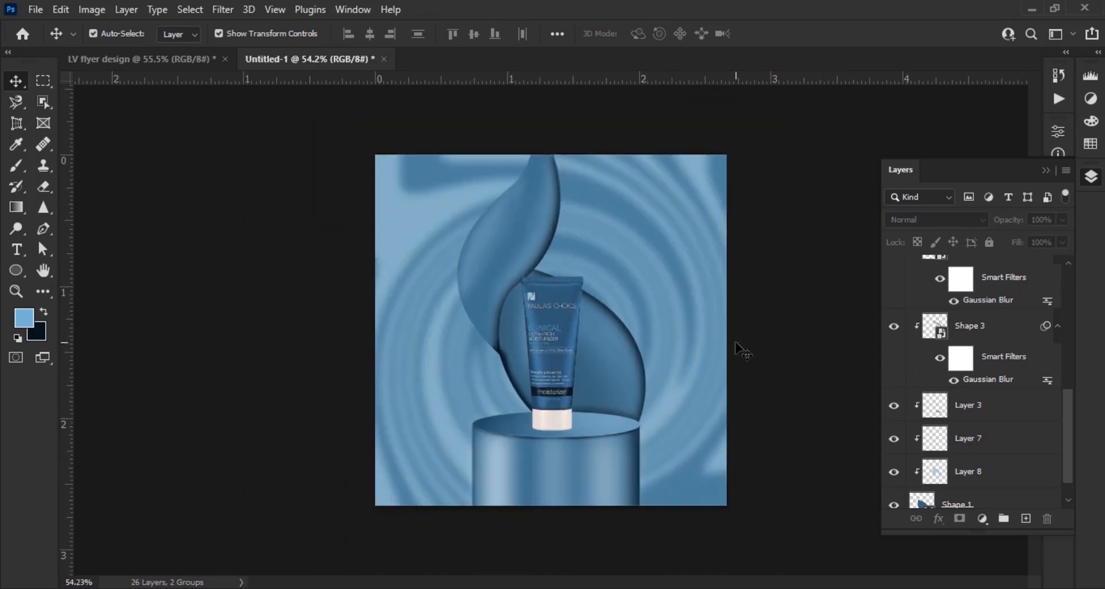
# - Select all curved shape layers from Layer 4 down to Shape 1 and rotate them slightly clockwise
pyautogui.scroll(4, 996, 413)
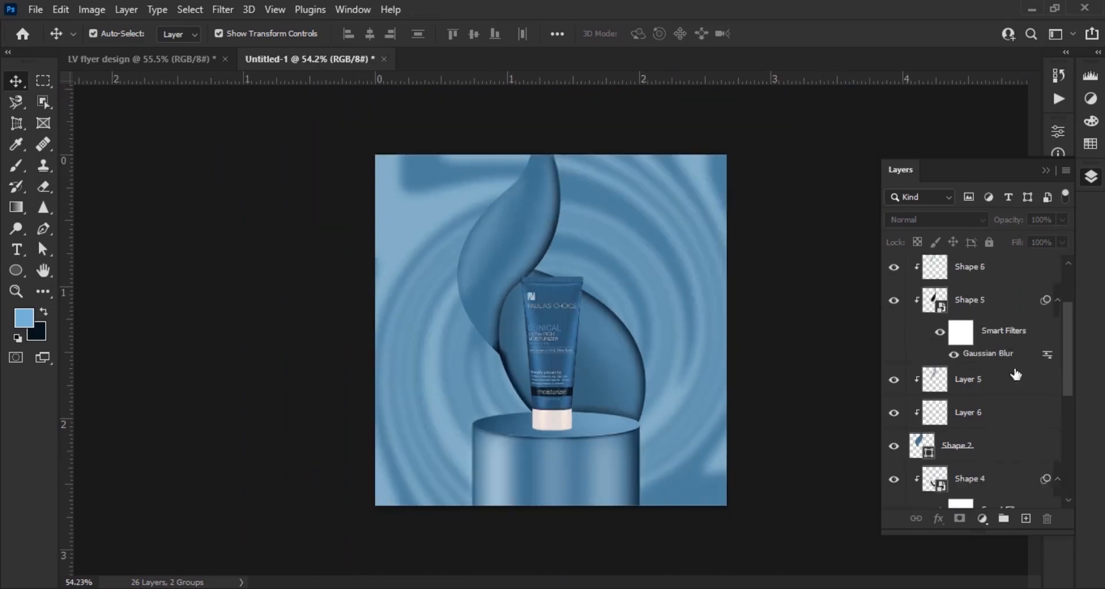
pyautogui.click(979, 331)
pyautogui.scroll(-4, 981, 397)
pyautogui.keyDown('shift'); pyautogui.click(1002, 471); pyautogui.keyUp('shift')
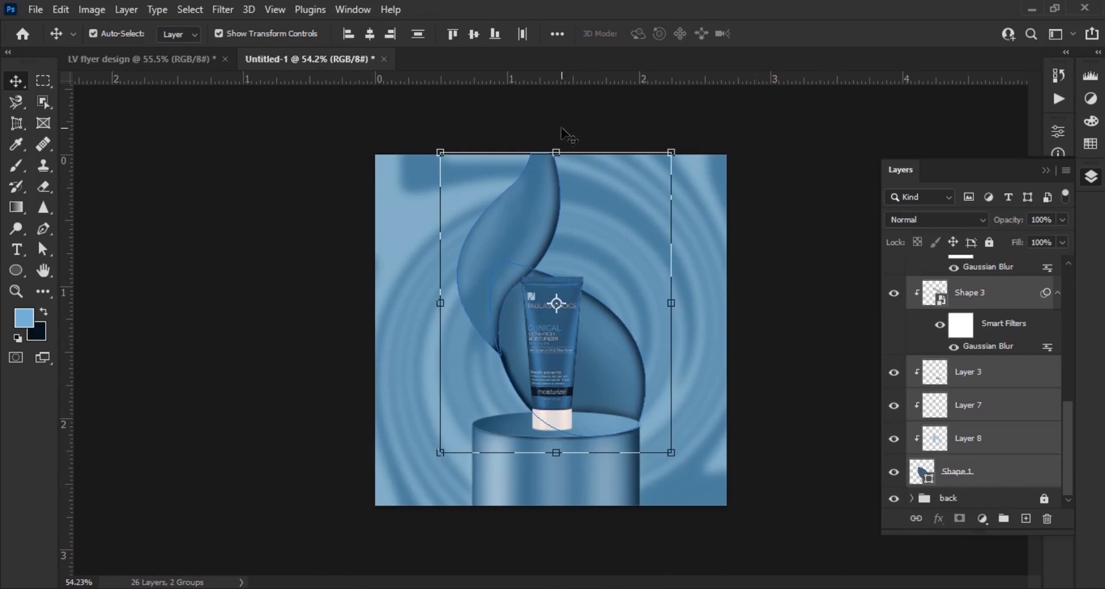
pyautogui.moveTo(550, 138); pyautogui.dragTo(559, 124)
pyautogui.press('Return')
pyautogui.hotkey('ctrl', 'j')
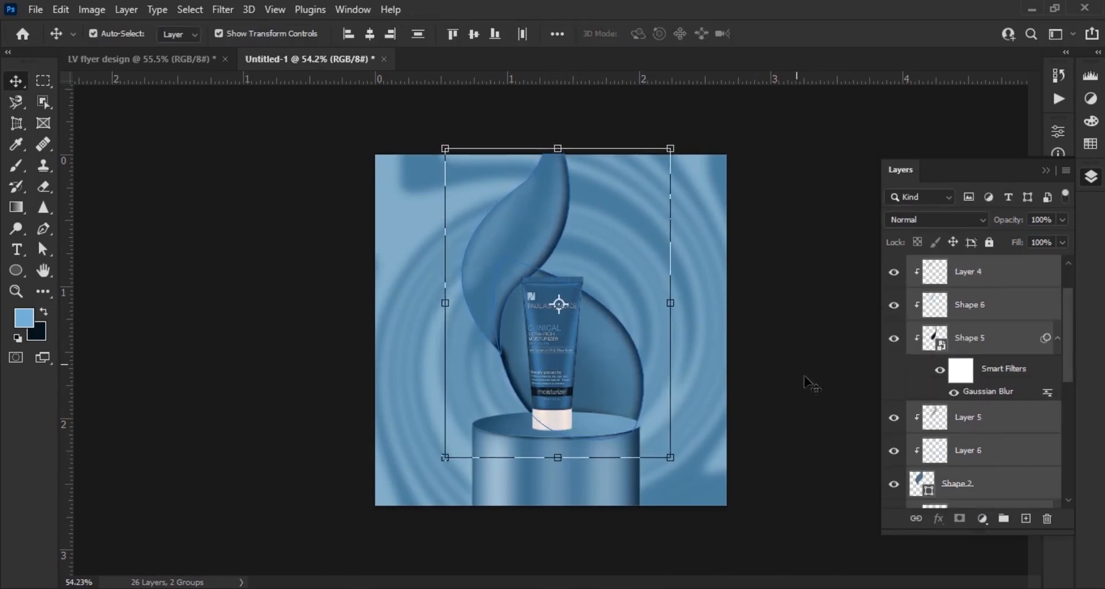
pyautogui.scroll(5, 569, 317)
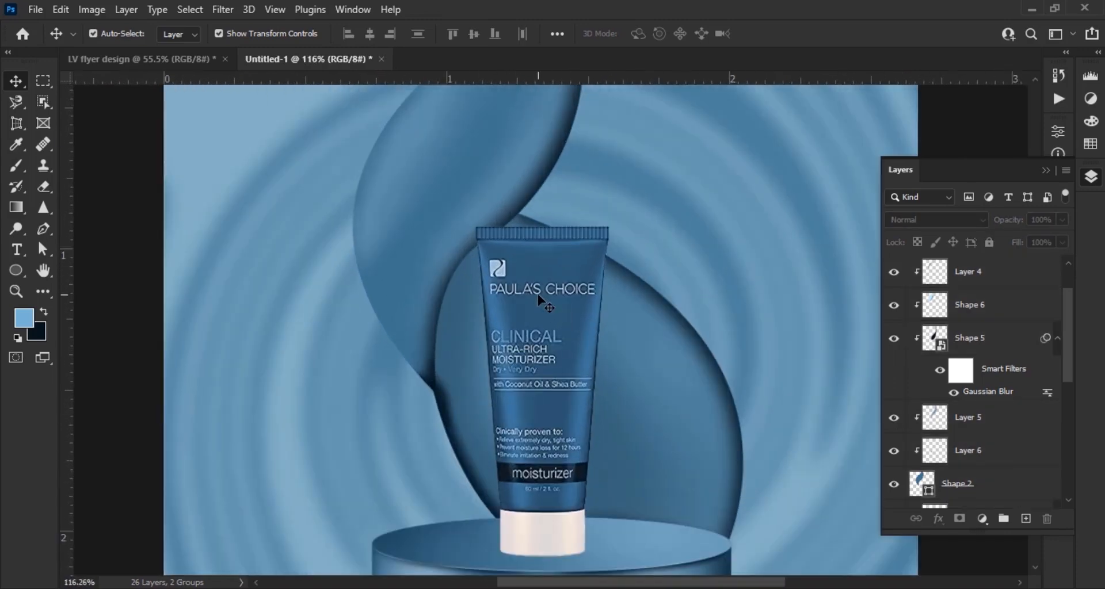
# - Unlock the moisturizer tube layer and enlarge the tube proportionally upward, keeping its base on the cylinder
pyautogui.click(580, 364)
pyautogui.scroll(-2, 1036, 478)
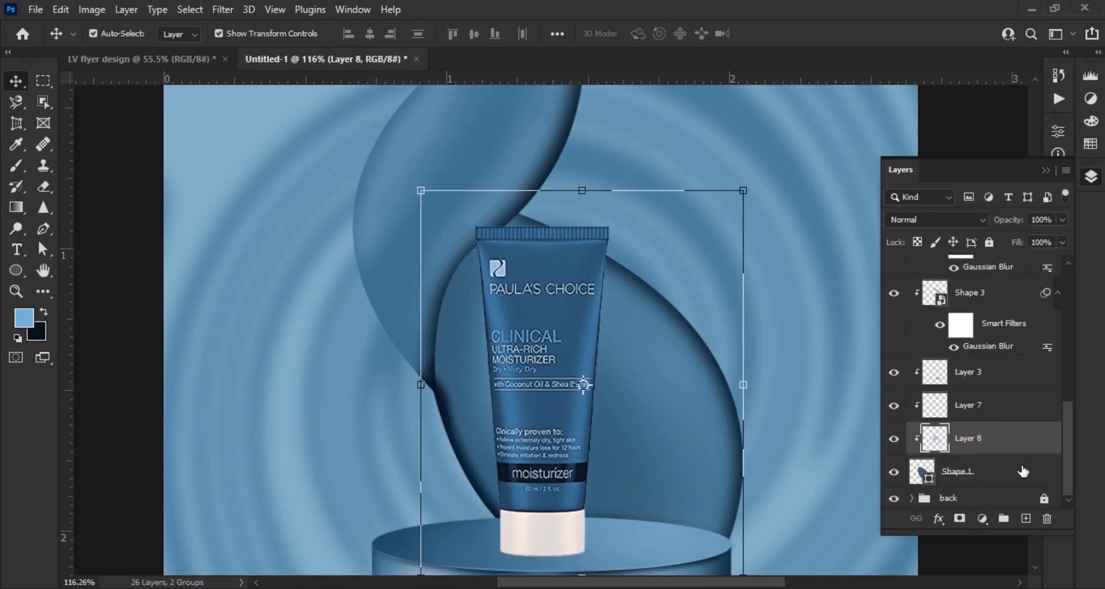
pyautogui.scroll(7, 1025, 469)
pyautogui.click(1044, 272)
pyautogui.hotkey('ctrl', 't')
pyautogui.moveTo(542, 225); pyautogui.dragTo(540, 189)
pyautogui.press('Return')
pyautogui.scroll(-4, 500, 305)
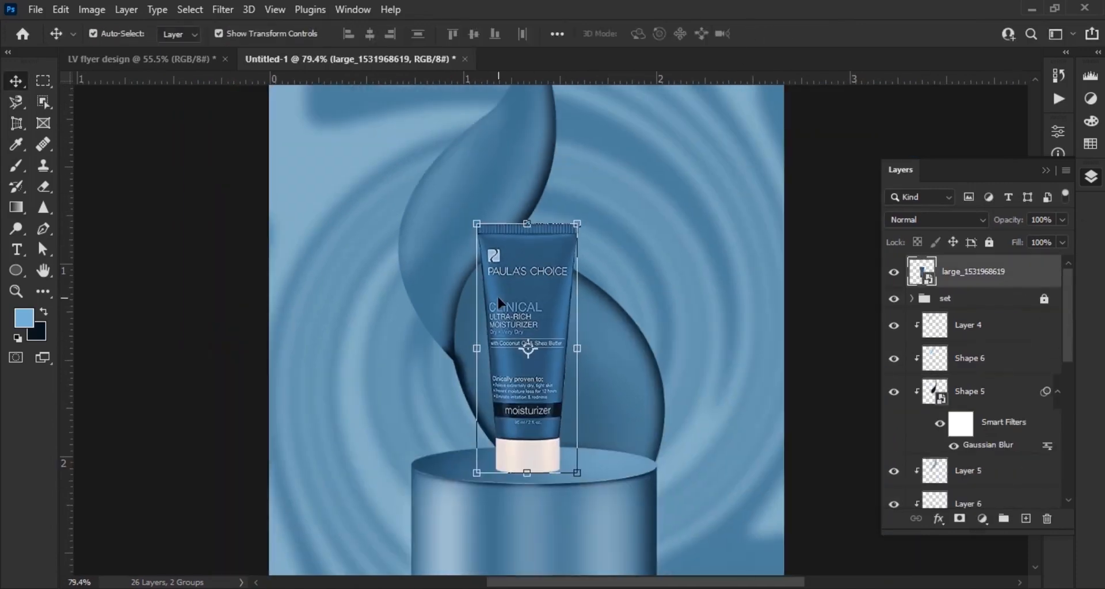
# - Select the curved shape layers from Layer 4 down to Shape 1 and scale them up proportionally from their left side
pyautogui.scroll(-4, 501, 305)
pyautogui.click(806, 416)
pyautogui.click(978, 332)
pyautogui.scroll(-7, 978, 403)
pyautogui.keyDown('shift'); pyautogui.click(978, 440); pyautogui.keyUp('shift')
pyautogui.moveTo(446, 304); pyautogui.dragTo(430, 303)
pyautogui.press('Escape')
pyautogui.keyDown('shift'); pyautogui.click(1001, 473); pyautogui.keyUp('shift')
pyautogui.press('Return')
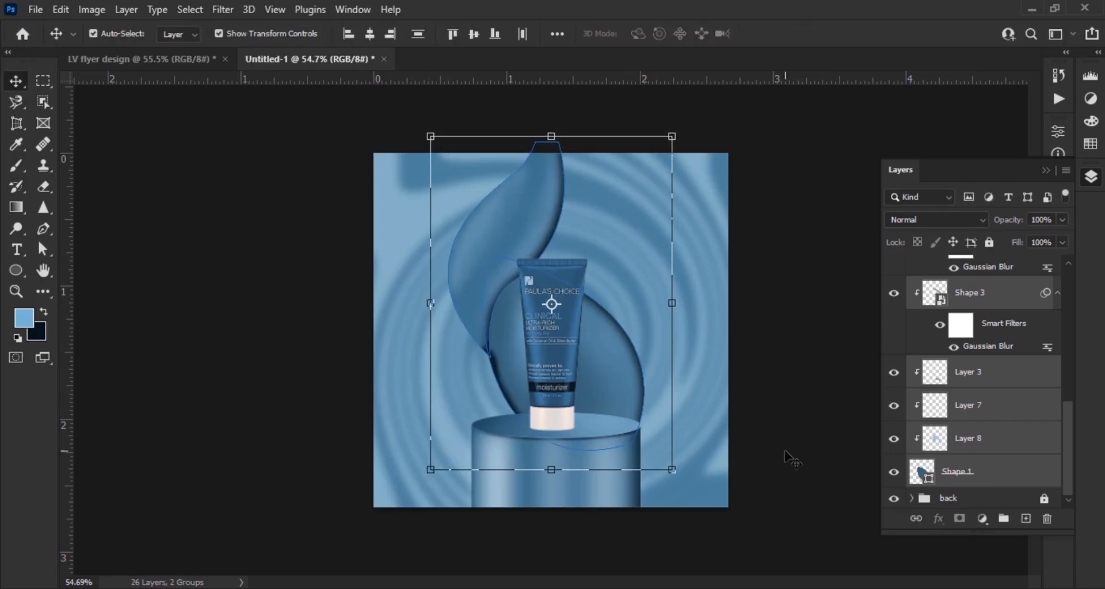
# - Select the upper curved shape's layers from Layer 4 down to Shape 2 and rotate them about 2° clockwise
pyautogui.scroll(3, 553, 326)
pyautogui.scroll(6, 1013, 444)
pyautogui.click(1008, 455)
pyautogui.scroll(-6, 1005, 468)
pyautogui.scroll(4, 1005, 460)
pyautogui.keyDown('shift'); pyautogui.click(1013, 407); pyautogui.keyUp('shift')
pyautogui.scroll(2, 1013, 410)
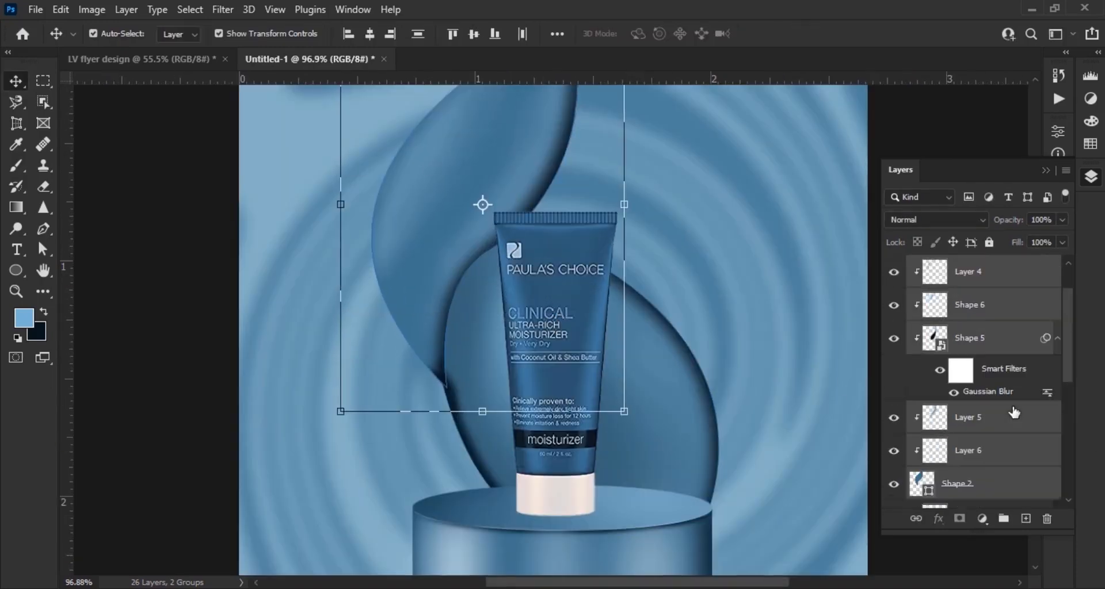
pyautogui.moveTo(637, 421); pyautogui.dragTo(639, 430)
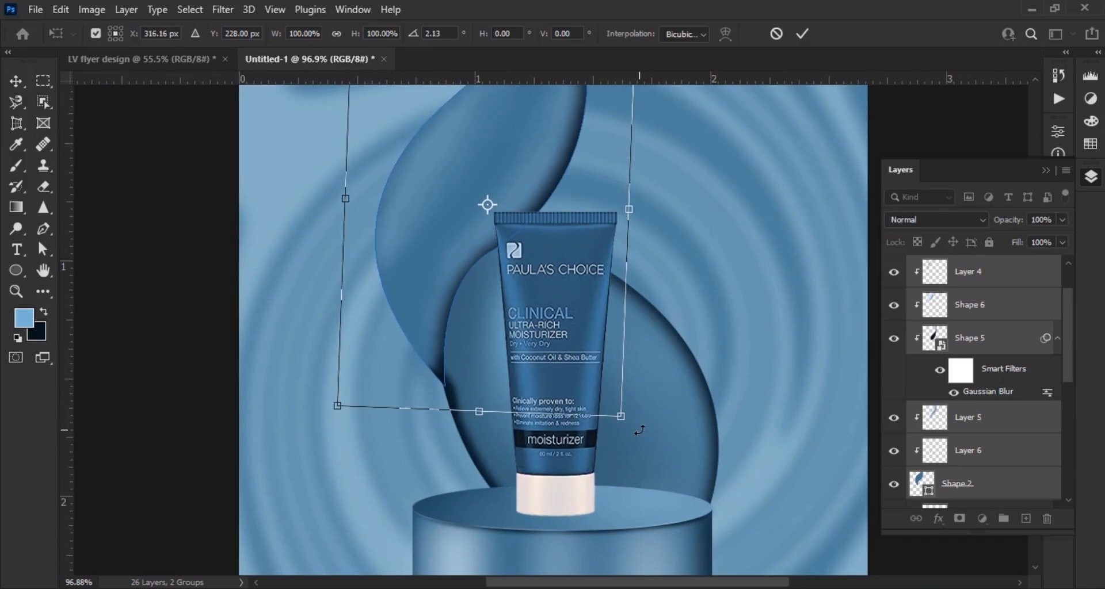
pyautogui.click(802, 34)
# - Select the lower curved shape's layers from Shape 4 down to Shape 1, rotate them about 8° counterclockwise and reposition them behind the tube
pyautogui.hotkey('ctrl', '0')
pyautogui.scroll(4, 588, 446)
pyautogui.scroll(-4, 987, 366)
pyautogui.click(1021, 391)
pyautogui.scroll(-5, 1020, 403)
pyautogui.keyDown('shift'); pyautogui.click(1004, 471); pyautogui.keyUp('shift')
pyautogui.scroll(2, 840, 300)
pyautogui.moveTo(770, 155); pyautogui.dragTo(740, 117)
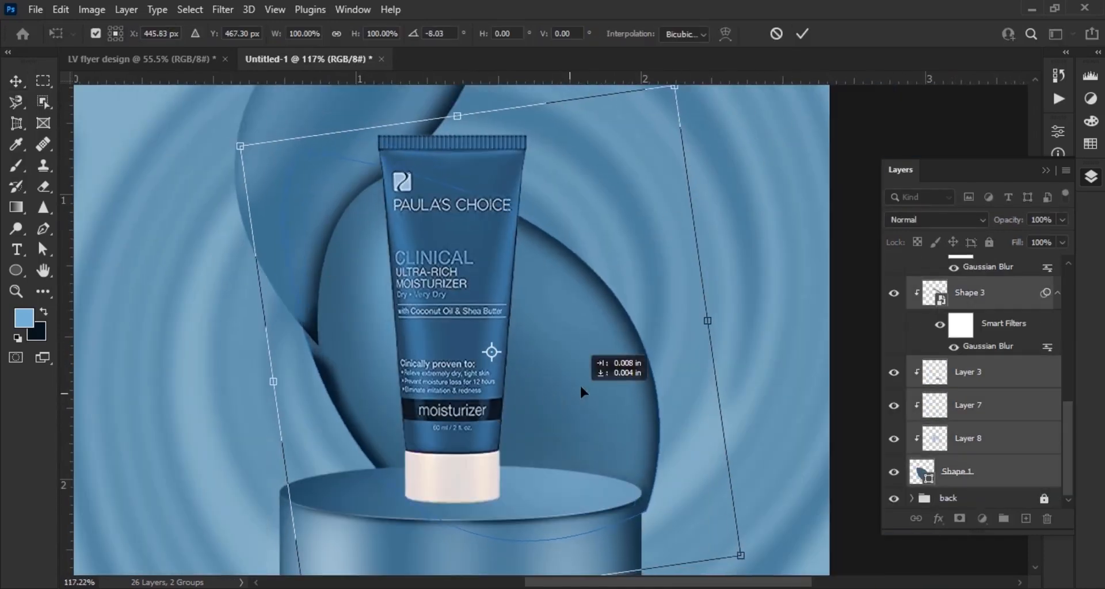
pyautogui.moveTo(561, 390); pyautogui.dragTo(568, 375)
pyautogui.moveTo(770, 387); pyautogui.dragTo(768, 379)
pyautogui.moveTo(602, 415); pyautogui.dragTo(605, 411)
pyautogui.click(802, 35)
pyautogui.click(855, 126)
pyautogui.scroll(-3, 470, 242)
pyautogui.scroll(-4, 424, 304)
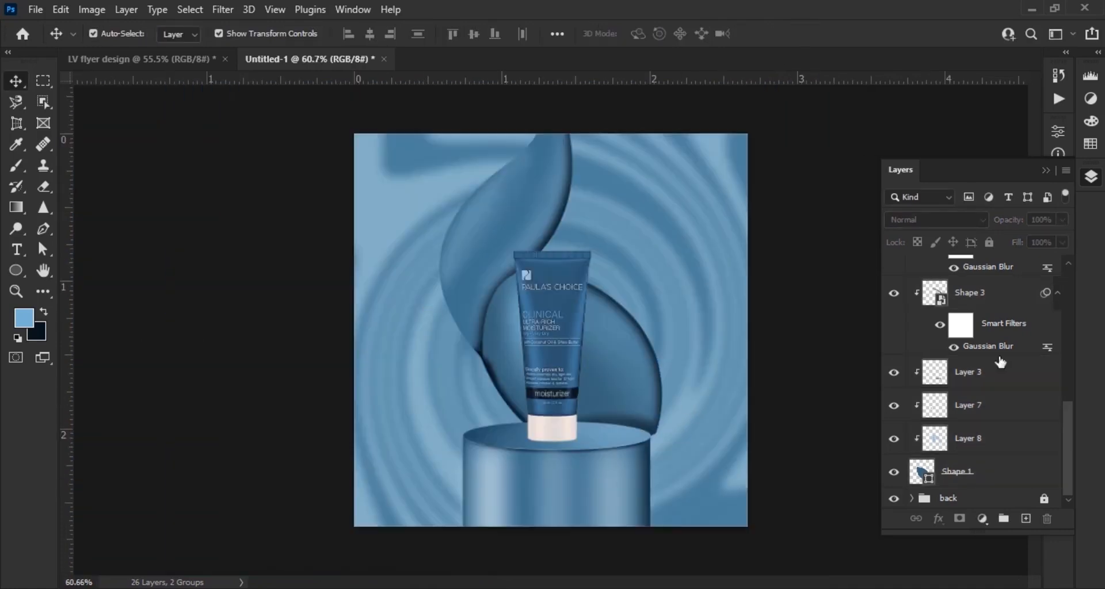
# - Select all curved shape layers from Shape 1 up to Layer 4, adjust their rotation and proportions, and reposition them behind the tube
pyautogui.click(994, 472)
pyautogui.scroll(10, 995, 402)
pyautogui.keyDown('shift'); pyautogui.click(994, 325); pyautogui.keyUp('shift')
pyautogui.moveTo(707, 100); pyautogui.dragTo(745, 103)
pyautogui.moveTo(607, 363)
pyautogui.mouseDown()
pyautogui.moveTo(614, 352)
pyautogui.moveTo(610, 361)
pyautogui.mouseUp()
pyautogui.moveTo(578, 112); pyautogui.dragTo(579, 99)
pyautogui.moveTo(697, 298); pyautogui.dragTo(711, 299)
pyautogui.moveTo(569, 432); pyautogui.dragTo(564, 428)
pyautogui.moveTo(596, 397); pyautogui.dragTo(596, 394)
pyautogui.press('Return')
pyautogui.scroll(-10, 991, 431)
pyautogui.scroll(10, 1008, 441)
# - Group the selected curved shape layers as Group 1 and lock the group
pyautogui.rightClick(989, 359)
pyautogui.click(956, 110)
pyautogui.press('Return')
pyautogui.click(989, 242)
# - Unlock the set group, move the tube and cylinder together down and slightly left, and lock the set group again
pyautogui.click(1044, 299)
pyautogui.moveTo(771, 495); pyautogui.dragTo(543, 363)
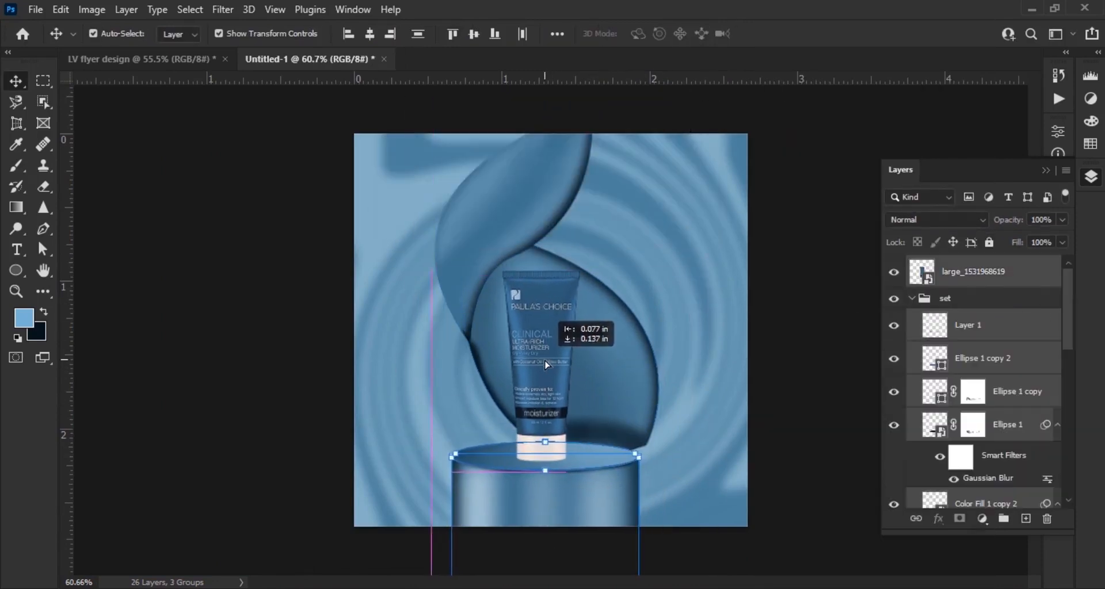
pyautogui.click(912, 299)
pyautogui.click(947, 299)
pyautogui.click(989, 242)
# - Unlock Group 1 and move all its curved shapes slightly down and left to sit behind the lowered cylinder
pyautogui.click(1044, 319)
pyautogui.moveTo(834, 285); pyautogui.dragTo(553, 345)
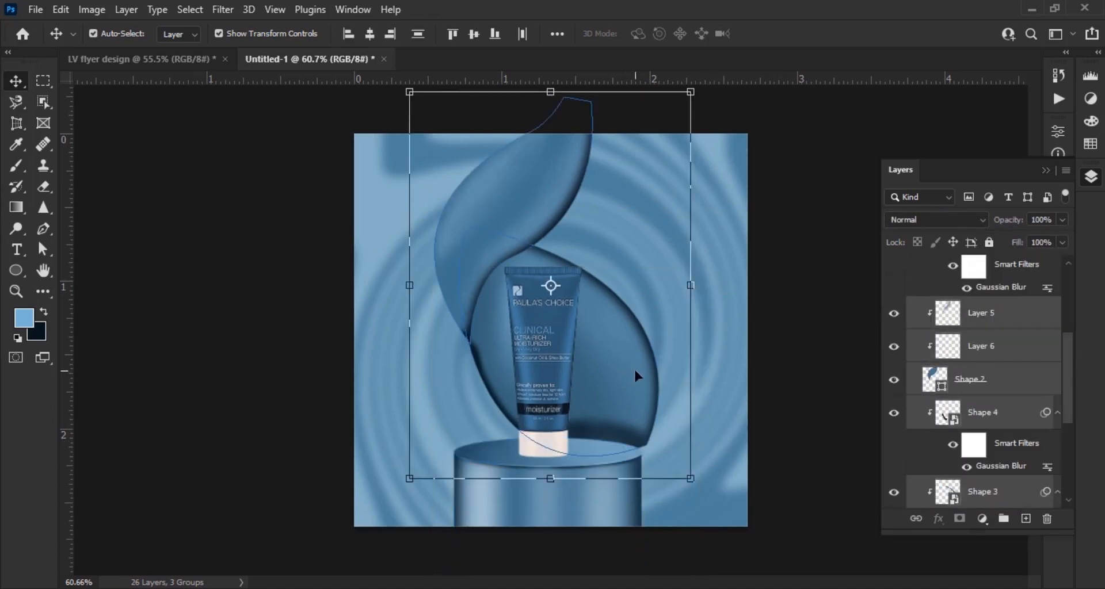
pyautogui.moveTo(635, 364); pyautogui.dragTo(618, 391)
pyautogui.scroll(10, 984, 380)
pyautogui.click(817, 368)
# - Enlarge the moisturizer tube proportionally from its top edge and reposition its base on the cylinder
pyautogui.scroll(-1, 592, 334)
pyautogui.click(532, 334)
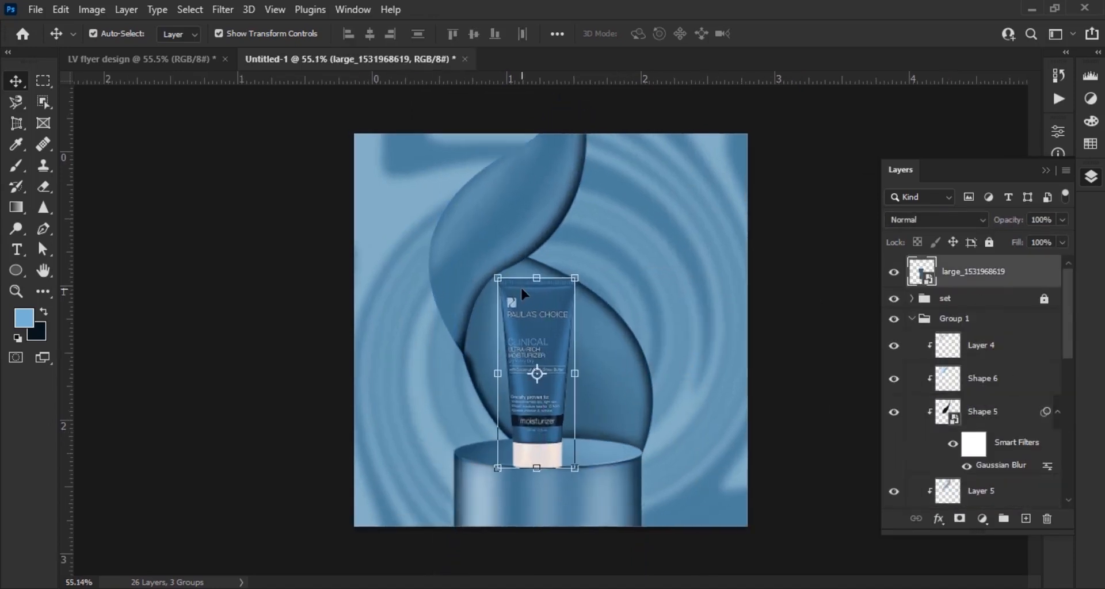
pyautogui.scroll(3, 520, 287)
pyautogui.moveTo(517, 268); pyautogui.dragTo(516, 239)
pyautogui.scroll(3, 515, 409)
pyautogui.moveTo(550, 454); pyautogui.dragTo(572, 443)
pyautogui.click(774, 36)
# - Nudge the moisturizer tube left and slightly up to center it on the cylinder's top face
pyautogui.press('Left')
pyautogui.press('Left')
pyautogui.press('Left')
pyautogui.press('Left')
pyautogui.press('Left')
pyautogui.press('Left')
pyautogui.press('Left')
pyautogui.press('Left')
pyautogui.press('Up')
pyautogui.press('Up')
pyautogui.press('Up')
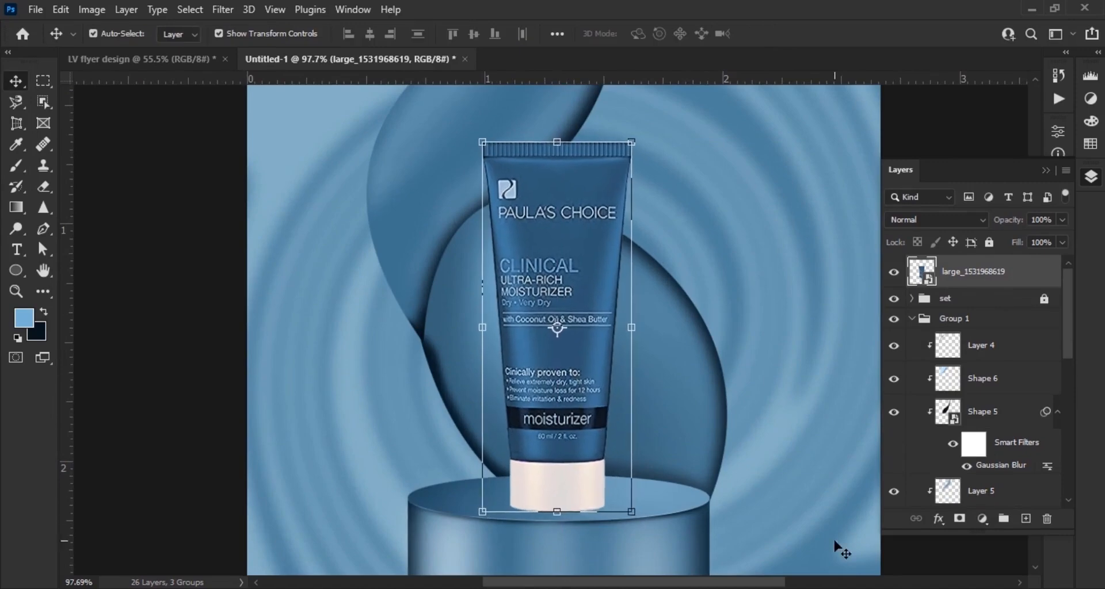
# - Scale the moisturizer tube down slightly from its top edge, keeping it standing on the cylinder
pyautogui.scroll(-6, 835, 547)
pyautogui.click(735, 429)
pyautogui.click(548, 341)
pyautogui.scroll(5, 548, 340)
pyautogui.moveTo(546, 205); pyautogui.dragTo(547, 234)
pyautogui.click(775, 35)
pyautogui.scroll(-3, 820, 356)
pyautogui.click(823, 368)
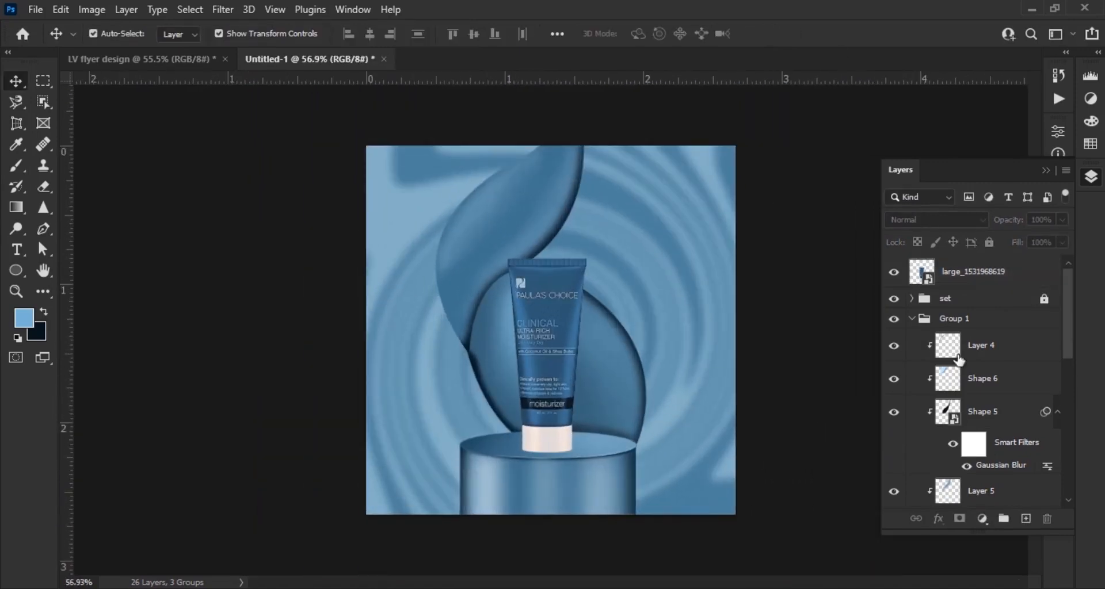
# - Move the set group and the tube layer into Group 1, stacked directly below Shape 2 with the tube above the set
pyautogui.moveTo(971, 280); pyautogui.dragTo(986, 433)
pyautogui.hotkey('ctrl', 'z')
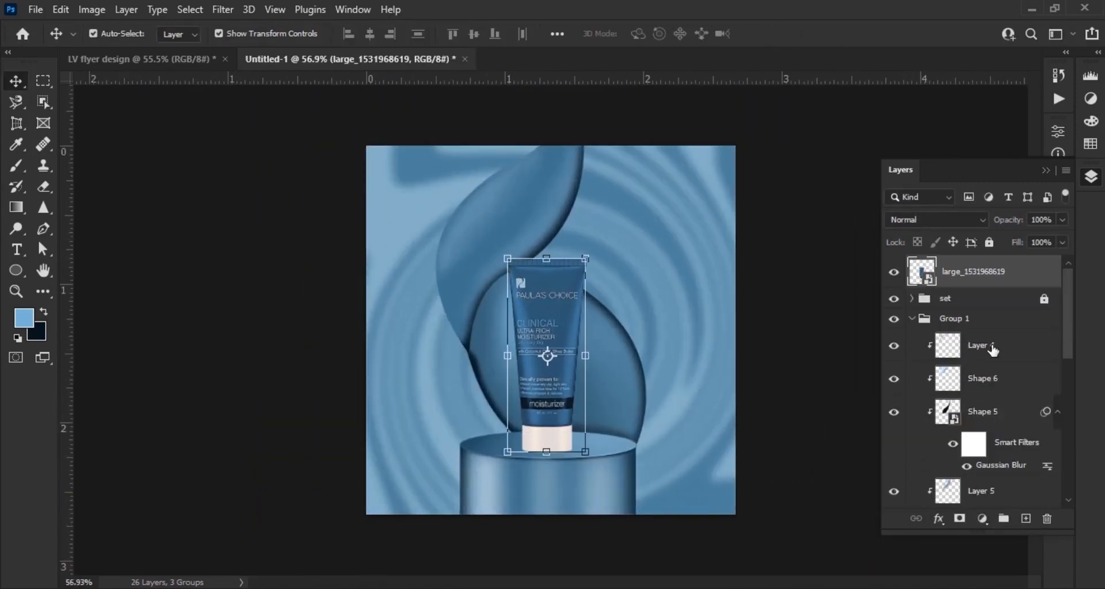
pyautogui.moveTo(973, 312); pyautogui.dragTo(985, 354)
pyautogui.scroll(5, 1000, 326)
pyautogui.moveTo(984, 274); pyautogui.dragTo(989, 326)
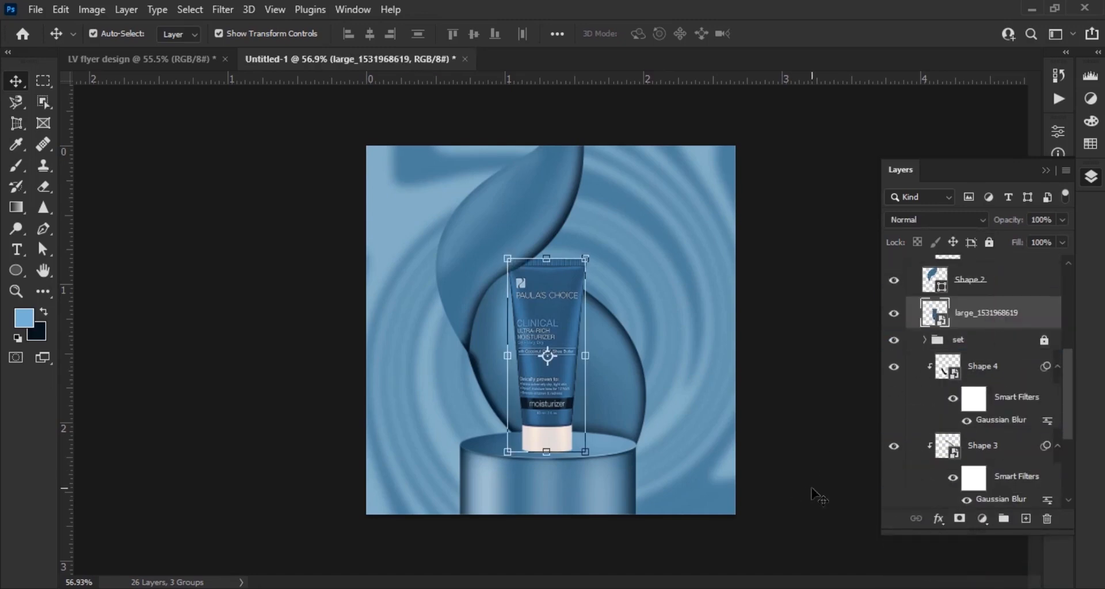
pyautogui.click(811, 488)
pyautogui.scroll(-4, 761, 414)
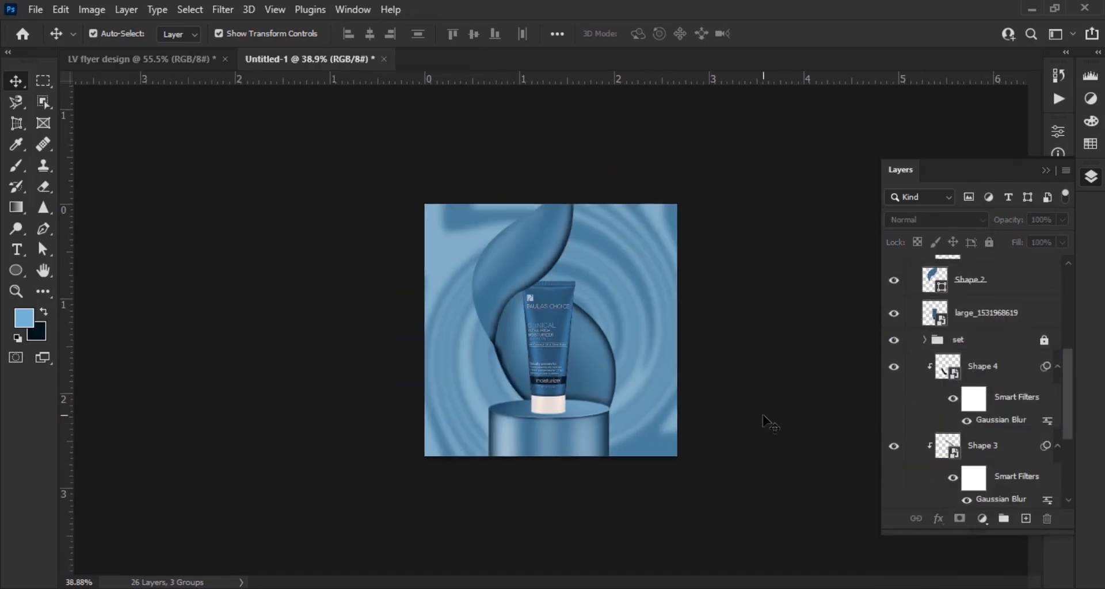
pyautogui.scroll(6, 555, 454)
pyautogui.scroll(-2, 550, 496)
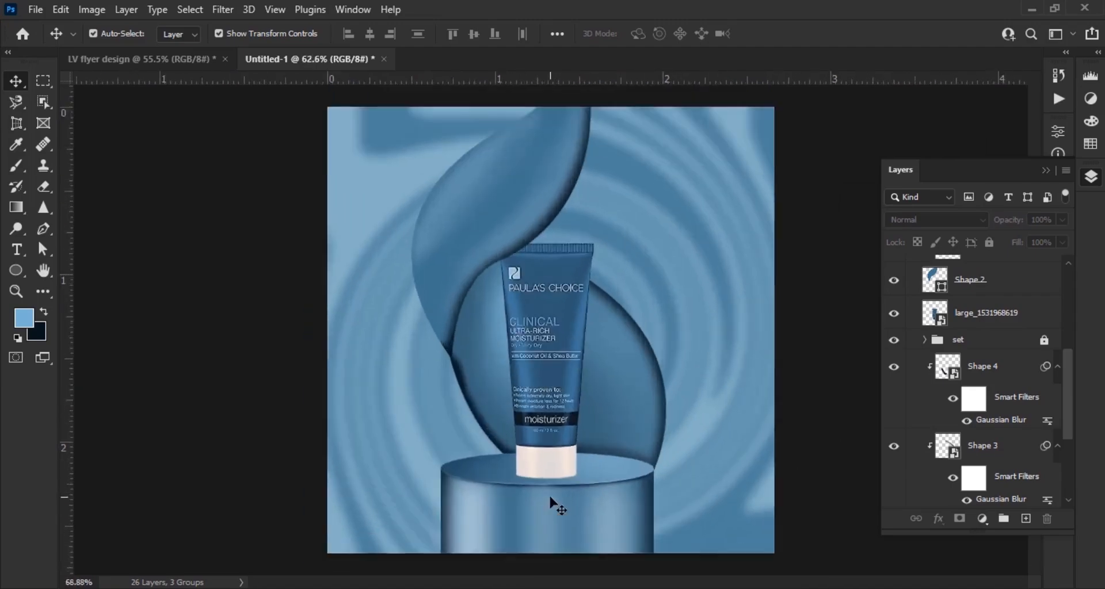
# - Select the moisturizer tube and nudge it slightly left on the cylinder
pyautogui.scroll(8, 551, 496)
pyautogui.moveTo(643, 416); pyautogui.dragTo(630, 510)
pyautogui.click(536, 423)
pyautogui.hotkey('ctrl', '0')
pyautogui.press('Left')
pyautogui.press('Left')
pyautogui.press('Left')
pyautogui.press('Left')
pyautogui.press('Left')
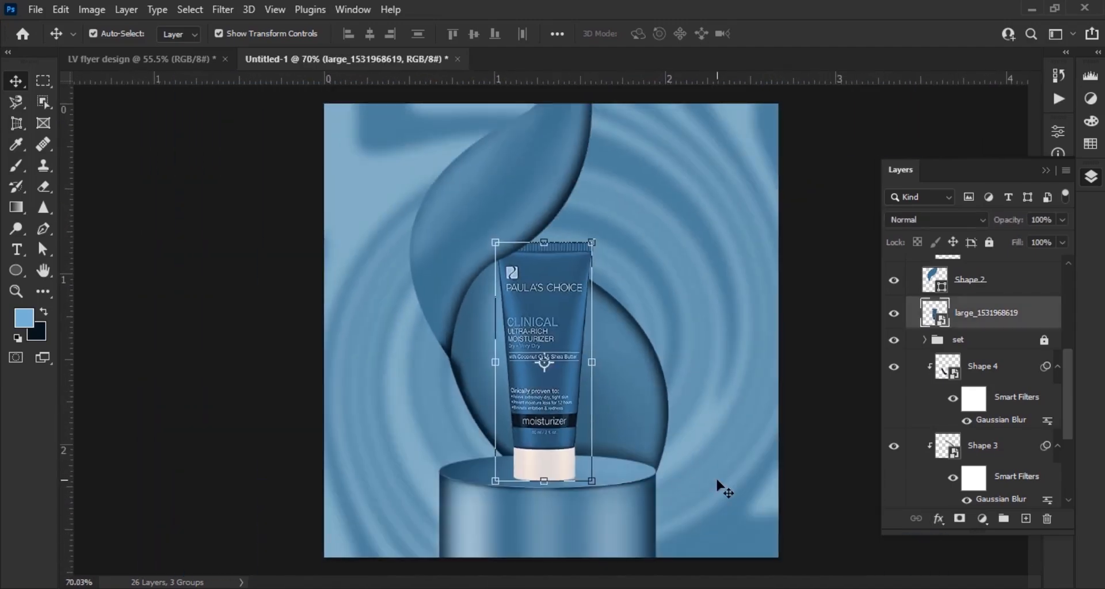
# - Create a new layer beneath the tube and set up a dark, flattened soft brush at 100% opacity
pyautogui.keyDown('ctrl'); pyautogui.click(1026, 518); pyautogui.keyUp('ctrl')
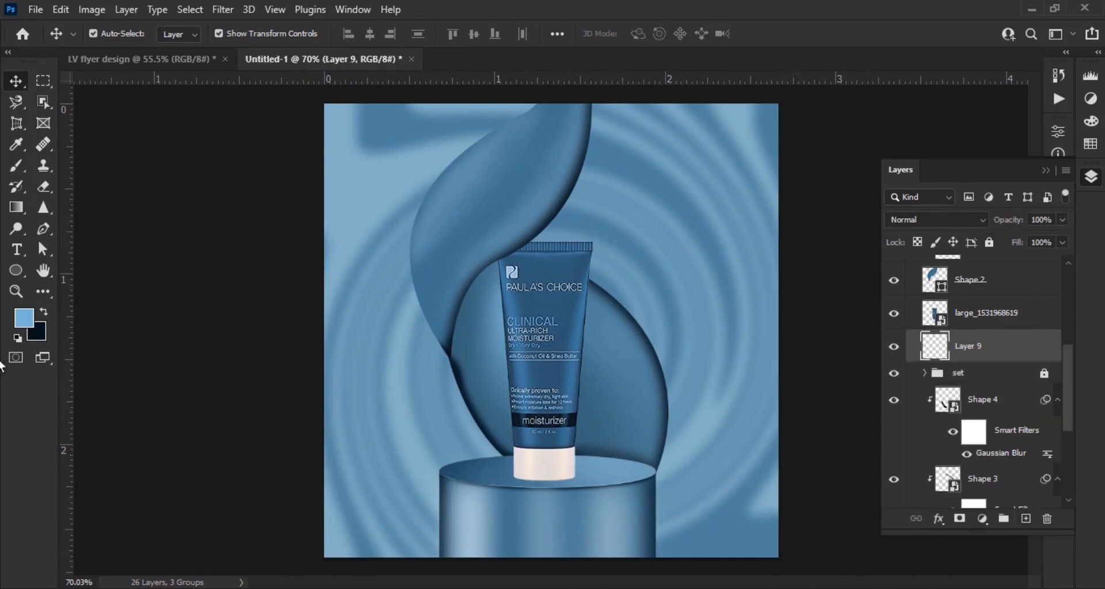
pyautogui.click(44, 312)
pyautogui.press('b')
pyautogui.scroll(4, 534, 489)
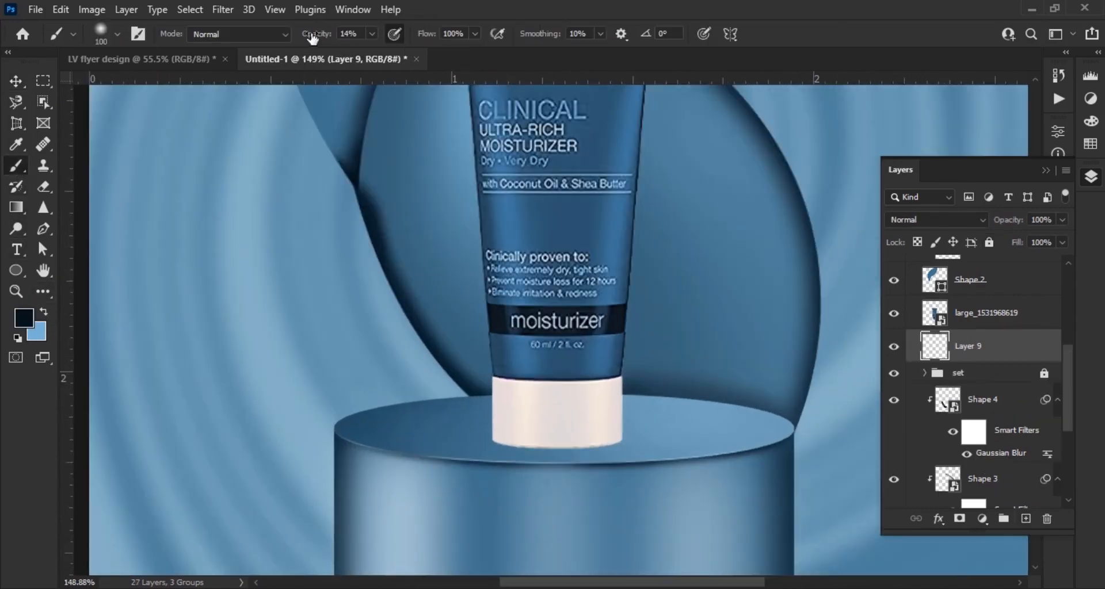
pyautogui.scroll(3, 534, 490)
pyautogui.rightClick(633, 303)
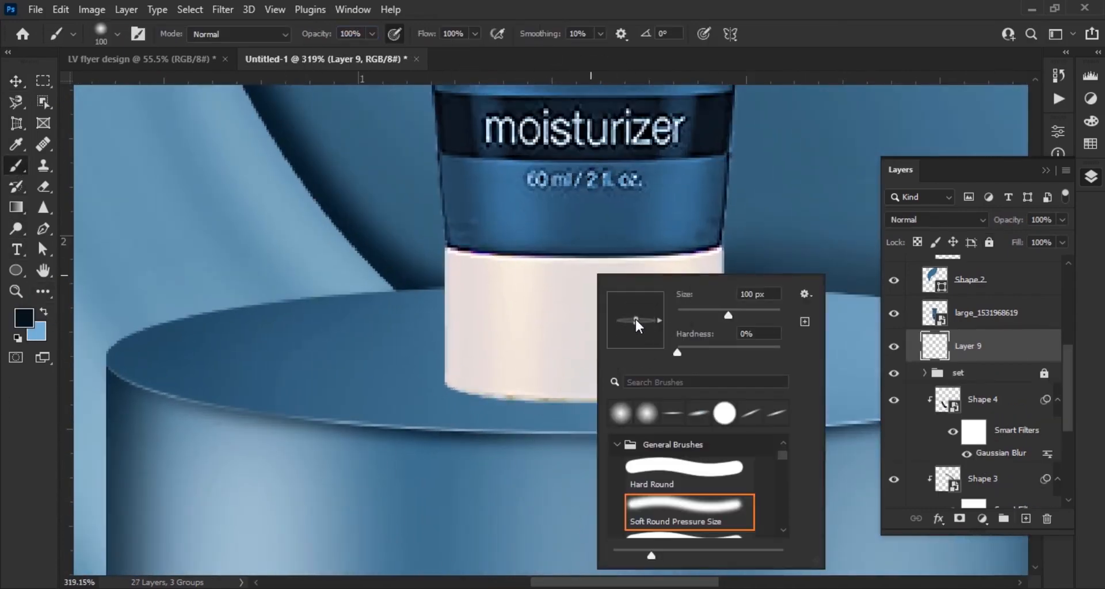
# - Enlarge the brush and paint a flat, soft contact shadow under the base of the tube's cap
pyautogui.click(510, 409)
pyautogui.hotkey('ctrl', 'z')
pyautogui.press(']')
pyautogui.press(']')
pyautogui.press(']')
pyautogui.press(']')
pyautogui.click(585, 395)
pyautogui.hotkey('ctrl', '0')
pyautogui.click(22, 81)
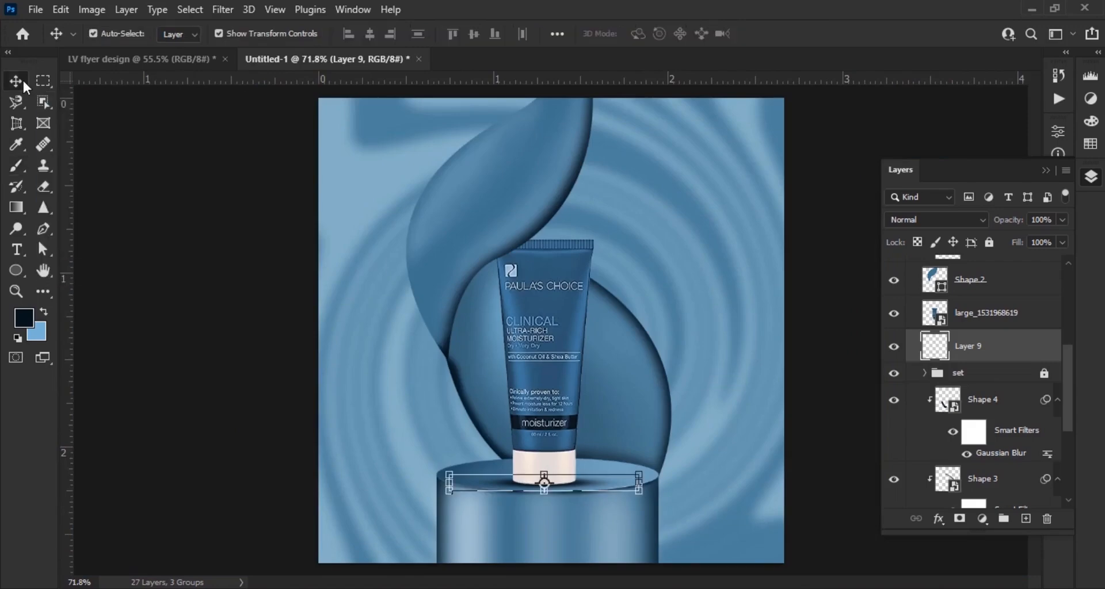
pyautogui.click(191, 388)
pyautogui.scroll(-6, 569, 404)
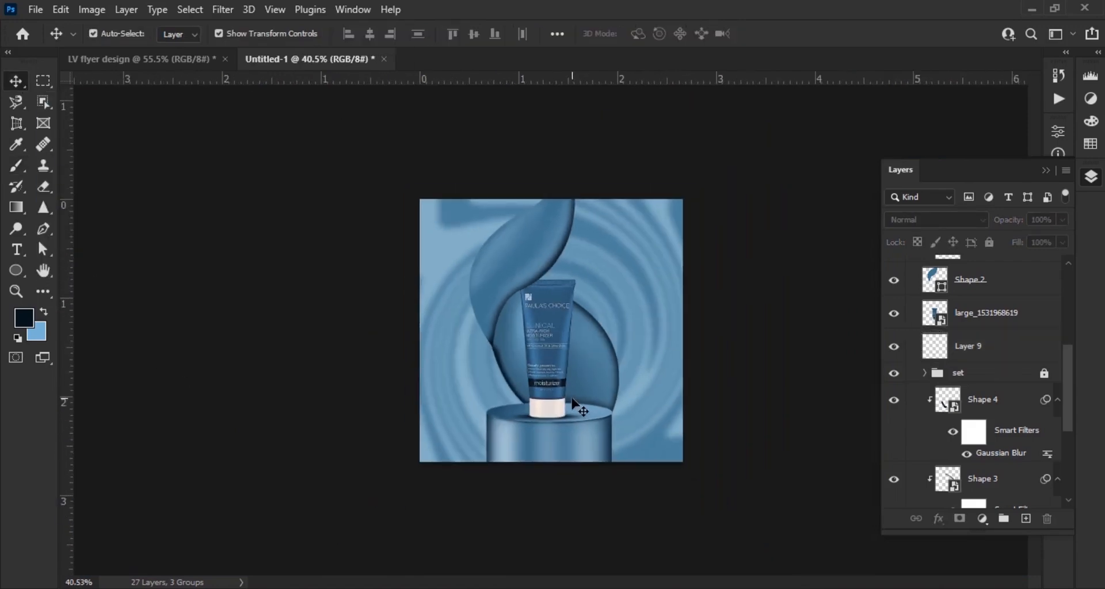
# - Add a Levels adjustment clipped to the tube layer with midtones at 0.63, and invert its mask to black
pyautogui.scroll(7, 593, 437)
pyautogui.click(985, 312)
pyautogui.click(982, 518)
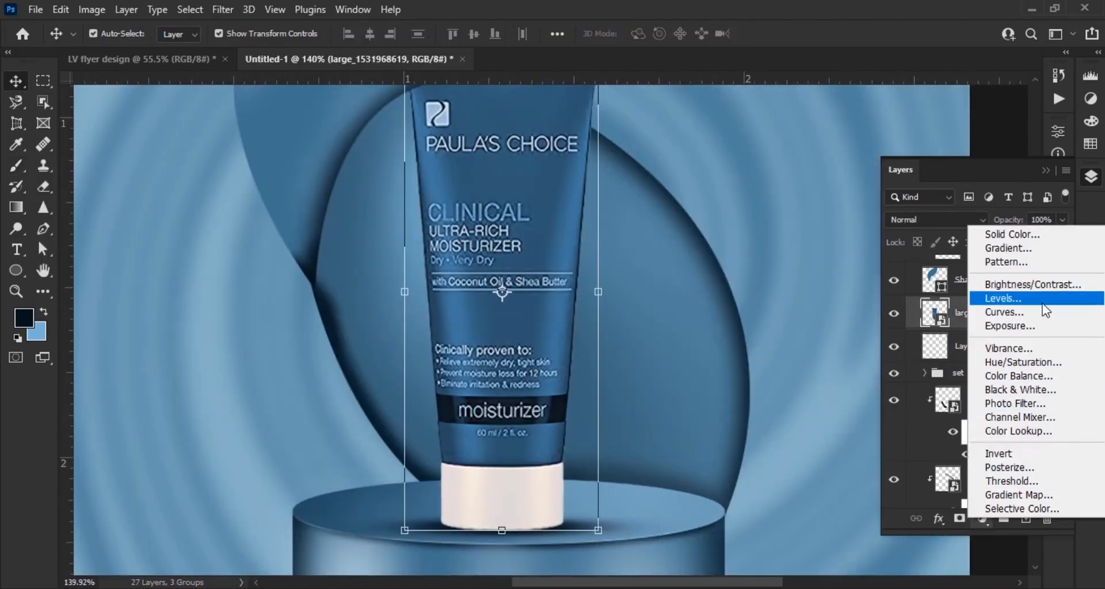
pyautogui.click(990, 226)
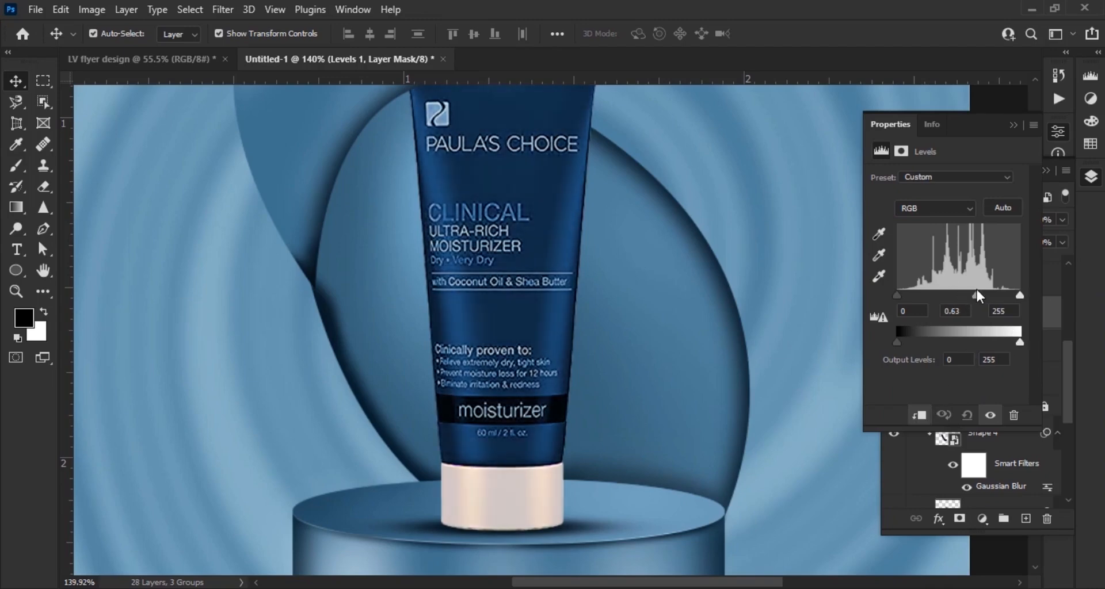
pyautogui.click(1013, 125)
pyautogui.hotkey('ctrl', 'i')
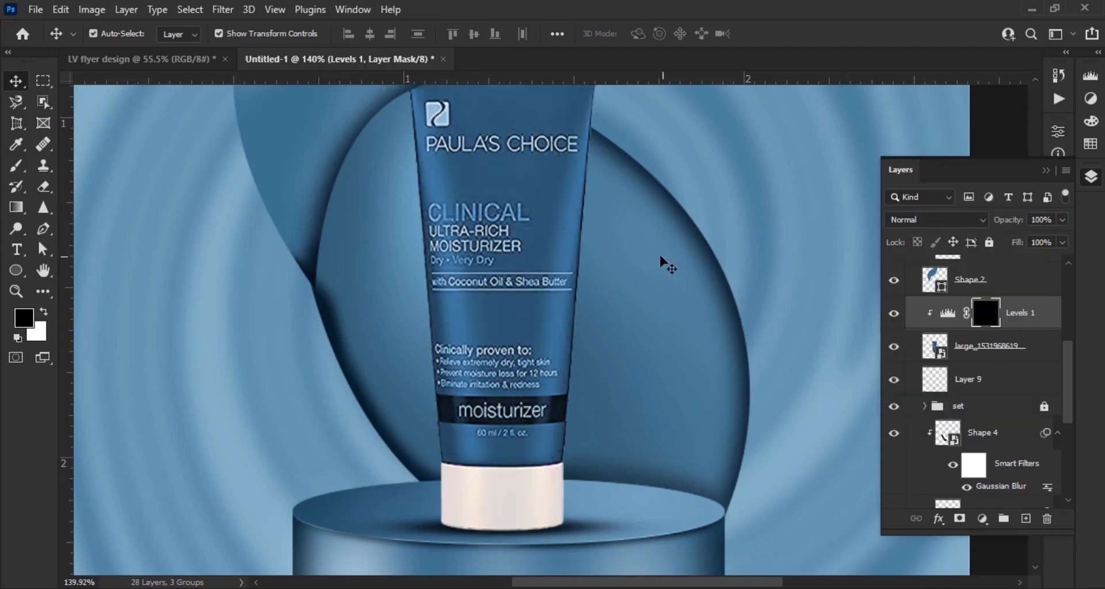
# - Paint white on the Levels mask with a 100 px soft brush at 14% opacity to darken parts of the tube's body
pyautogui.press('b')
pyautogui.rightClick(639, 242)
pyautogui.moveTo(307, 38); pyautogui.dragTo(259, 58)
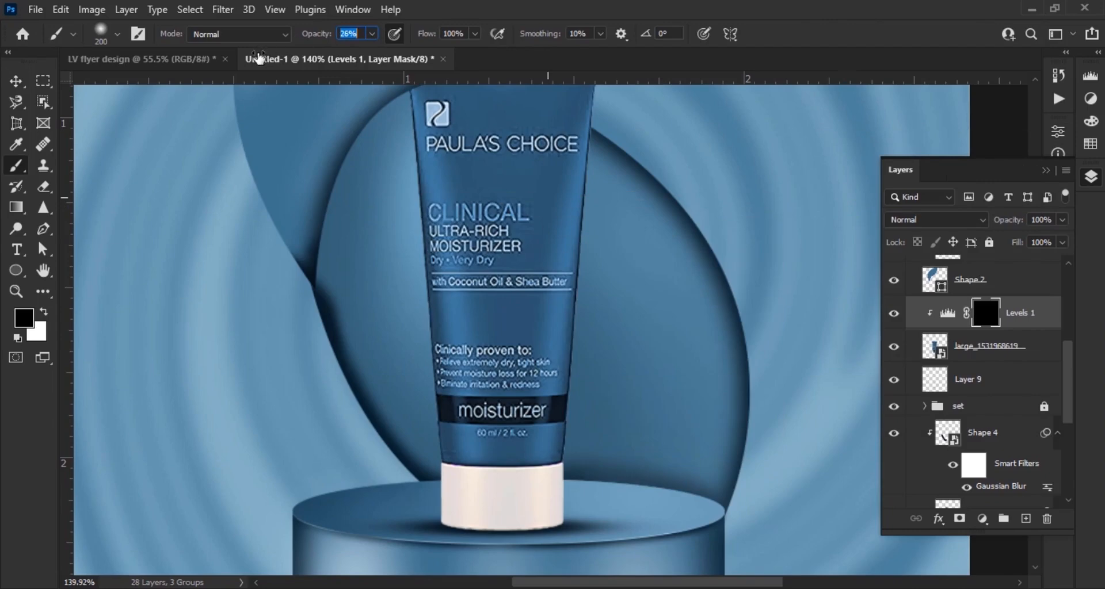
pyautogui.press('[')
pyautogui.press('[')
pyautogui.moveTo(443, 193)
pyautogui.mouseDown()
pyautogui.moveTo(424, 419)
pyautogui.moveTo(402, 306)
pyautogui.mouseUp()
pyautogui.moveTo(392, 414); pyautogui.dragTo(395, 443)
pyautogui.moveTo(570, 272)
pyautogui.mouseDown()
pyautogui.moveTo(554, 419)
pyautogui.moveTo(557, 289)
pyautogui.mouseUp()
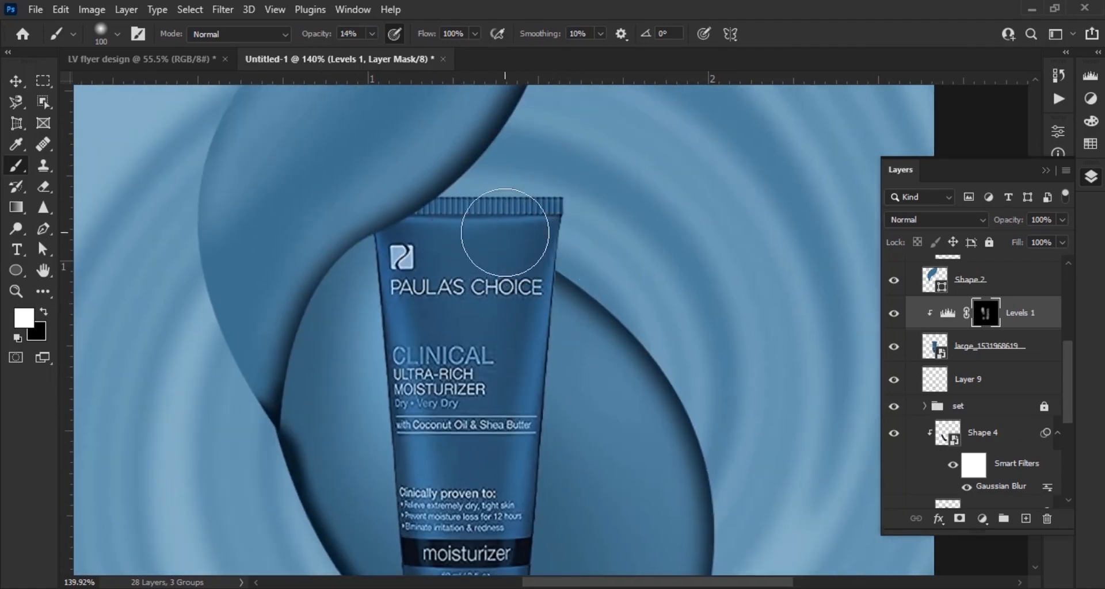
pyautogui.moveTo(503, 509); pyautogui.dragTo(485, 247)
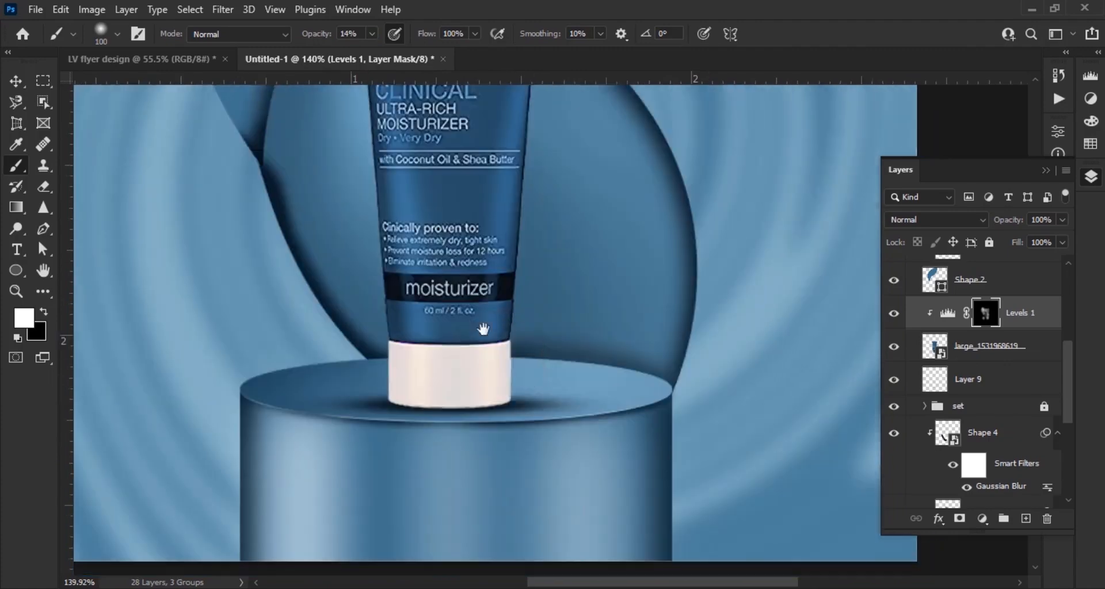
# - Paint shading on the tube's cap in the Levels mask with a 50 px white brush at 46% opacity
pyautogui.scroll(6, 506, 353)
pyautogui.press('[')
pyautogui.press('[')
pyautogui.press('[')
pyautogui.press('[')
pyautogui.press('[')
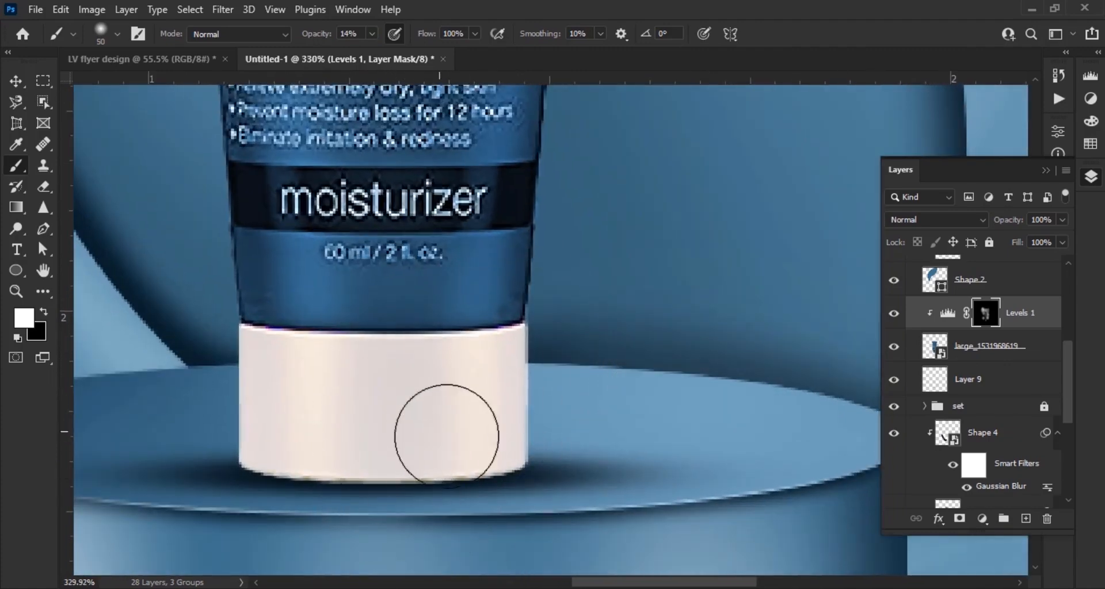
pyautogui.moveTo(326, 38); pyautogui.dragTo(345, 38)
pyautogui.moveTo(361, 359)
pyautogui.mouseDown()
pyautogui.moveTo(359, 477)
pyautogui.moveTo(340, 339)
pyautogui.moveTo(412, 328)
pyautogui.moveTo(412, 500)
pyautogui.mouseUp()
pyautogui.scroll(-6, 417, 380)
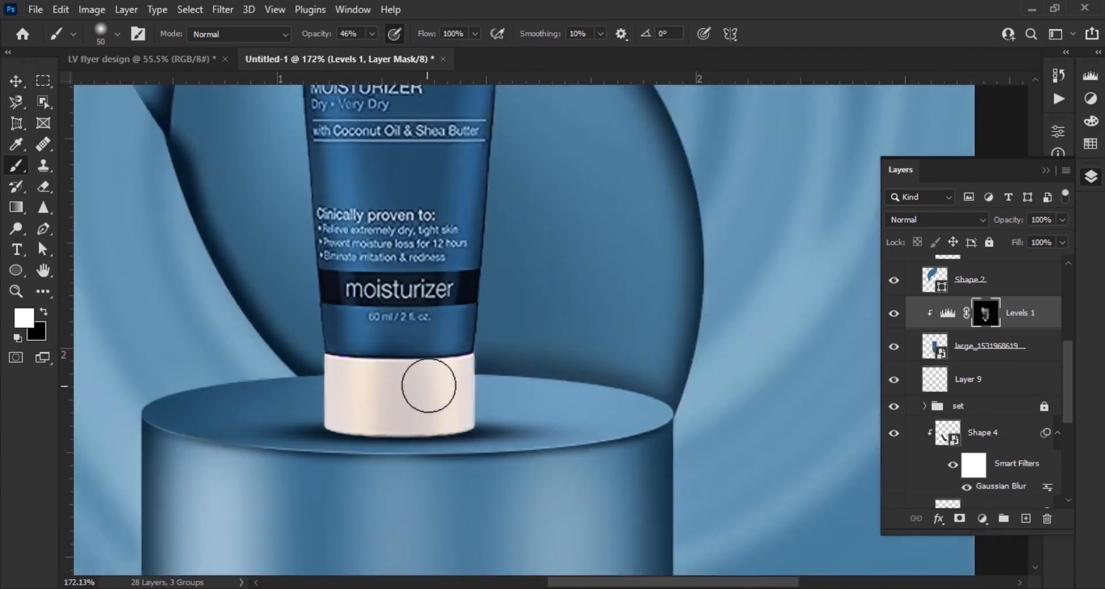
pyautogui.scroll(-4, 546, 379)
pyautogui.scroll(5, 657, 438)
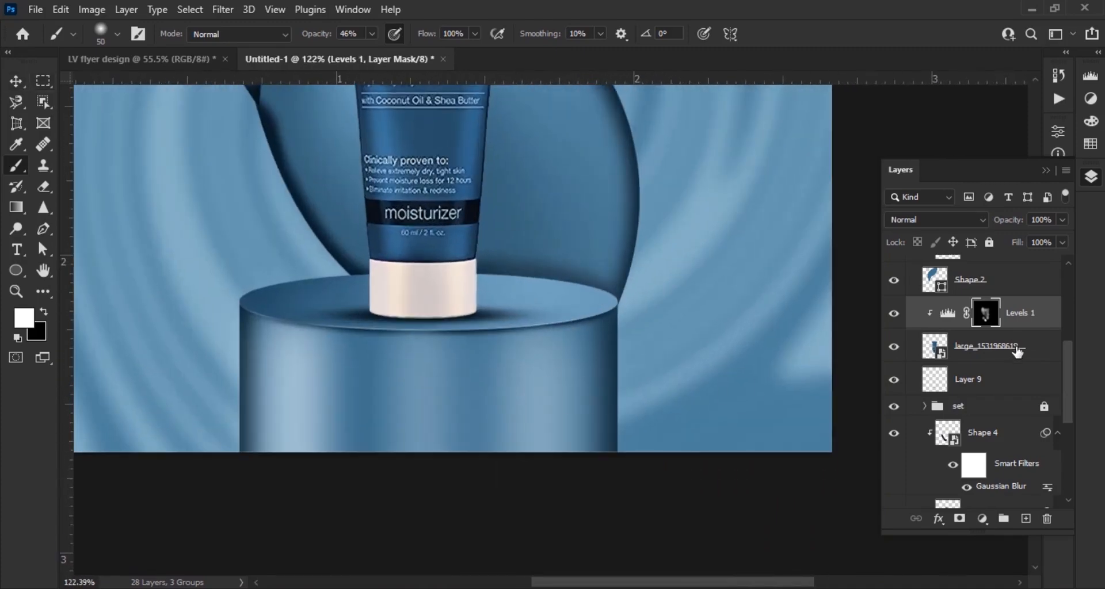
# - Select a vertical rectangular strip in the middle of the cap and fill it with a dark blue Solid Color layer at 30% opacity
pyautogui.click(38, 84)
pyautogui.scroll(3, 422, 291)
pyautogui.moveTo(397, 242); pyautogui.dragTo(461, 338)
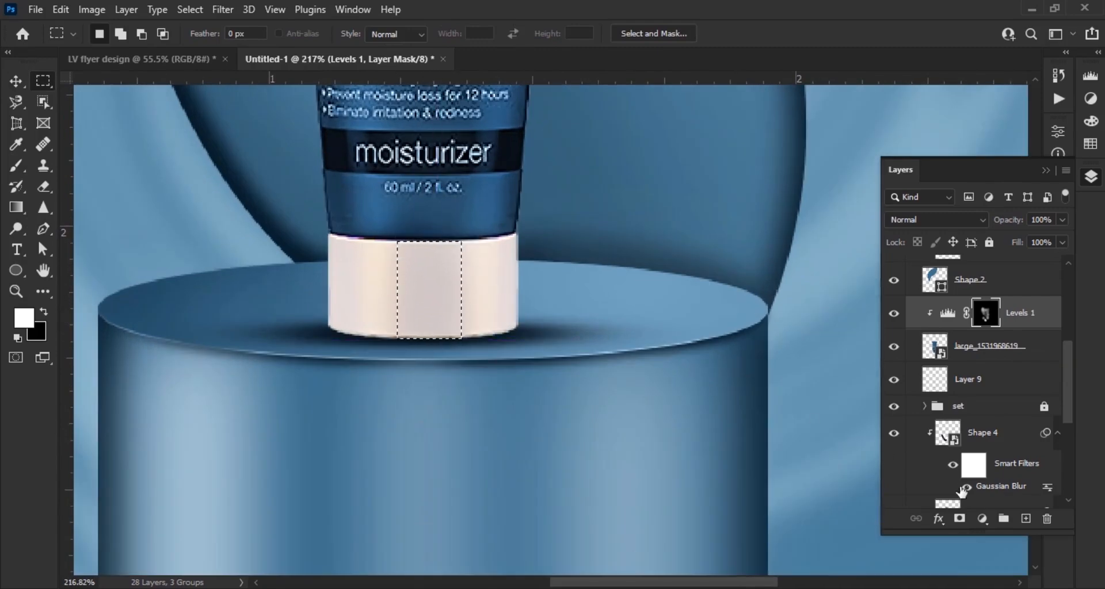
pyautogui.click(1026, 519)
pyautogui.click(982, 519)
pyautogui.click(1080, 226)
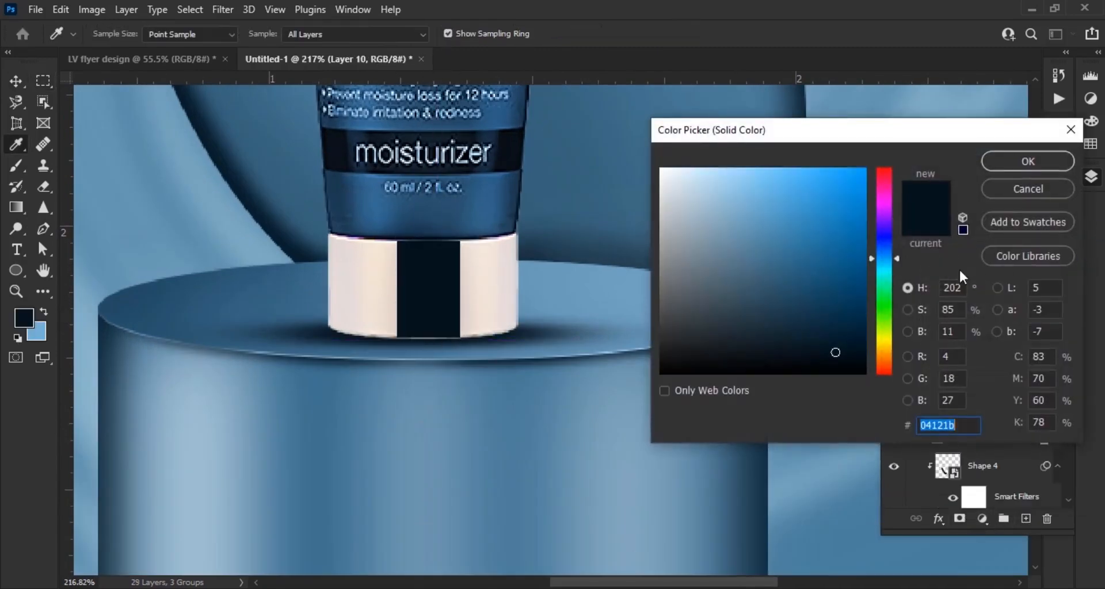
pyautogui.click(496, 303)
pyautogui.click(480, 219)
pyautogui.moveTo(691, 210); pyautogui.dragTo(778, 307)
pyautogui.click(1017, 163)
pyautogui.press('3')
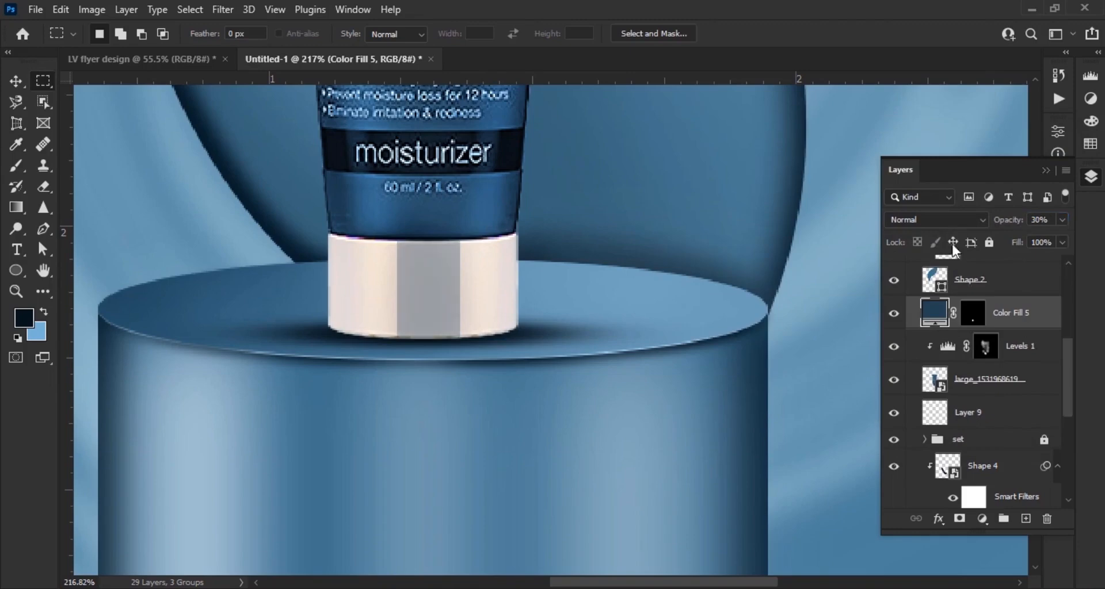
# - Convert the cap's color strip to a smart object and apply a Gaussian Blur with a 6.2-pixel radius
pyautogui.click(223, 10)
pyautogui.click(489, 280)
pyautogui.click(505, 234)
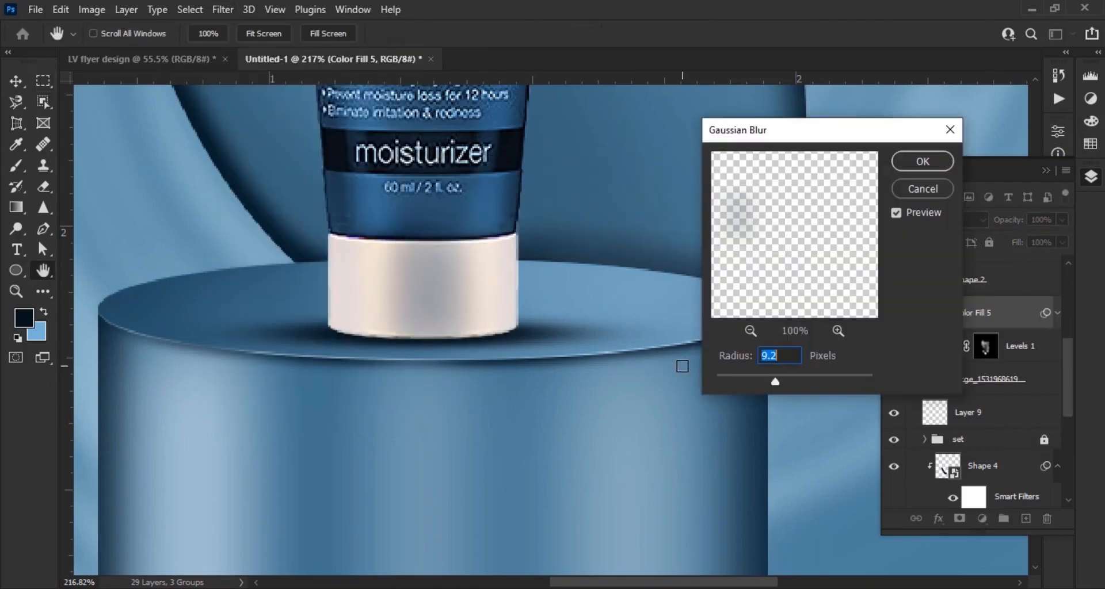
pyautogui.moveTo(755, 381); pyautogui.dragTo(762, 385)
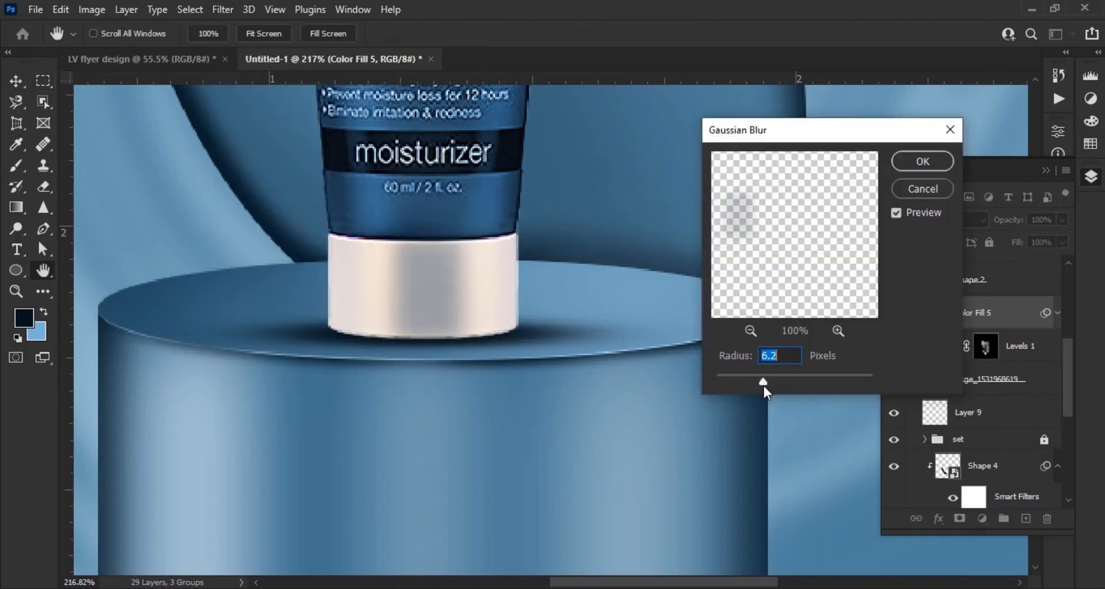
pyautogui.click(922, 161)
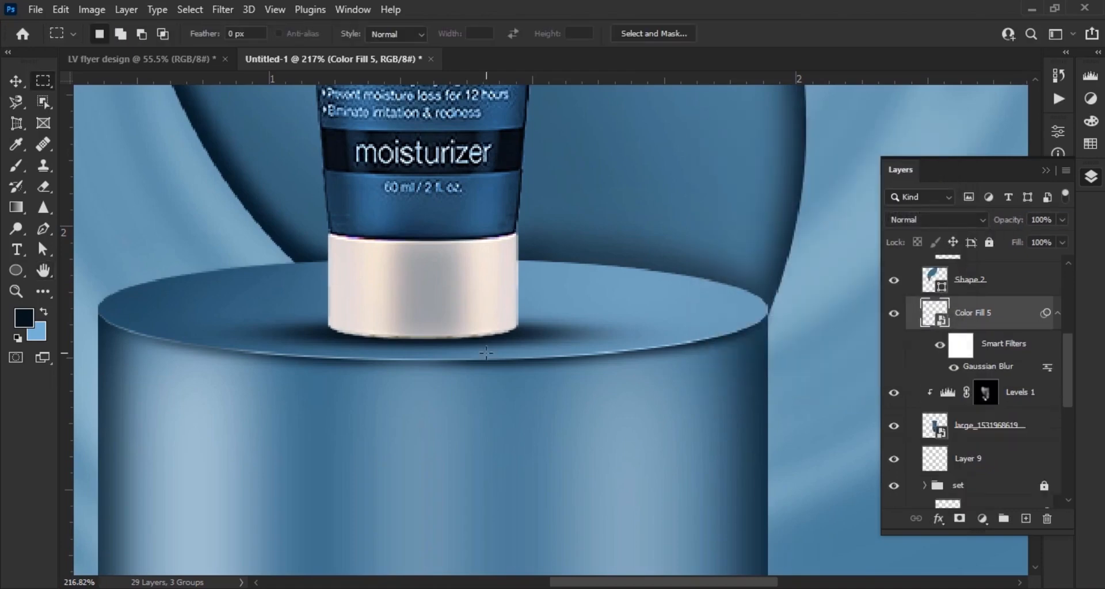
# - Select a narrow vertical strip along the cap's right edge and fill it with a dark Solid Color layer
pyautogui.scroll(-1, 490, 357)
pyautogui.scroll(5, 550, 359)
pyautogui.moveTo(468, 181); pyautogui.dragTo(498, 319)
pyautogui.click(1025, 520)
pyautogui.click(981, 518)
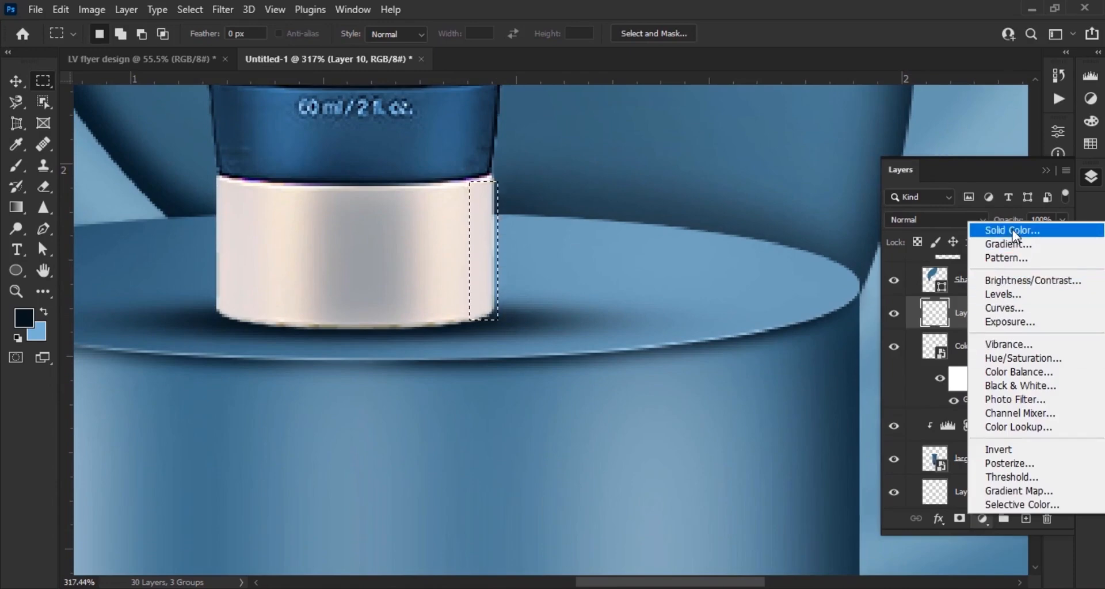
pyautogui.click(1013, 230)
pyautogui.click(1016, 153)
# - Convert the cap's right-edge color strip to a smart object and soften it with a Gaussian Blur
pyautogui.click(223, 9)
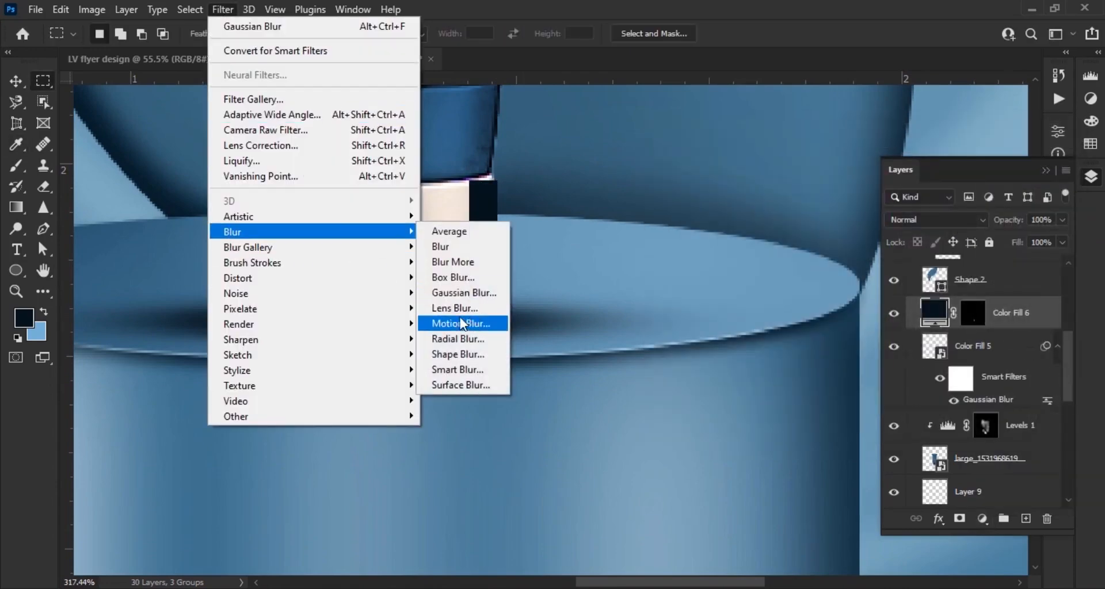
pyautogui.click(469, 291)
pyautogui.click(513, 234)
pyautogui.click(922, 162)
# - Move the Color Fill 6 layer below Color Fill 5 and clip it to the tube
pyautogui.rightClick(1014, 313)
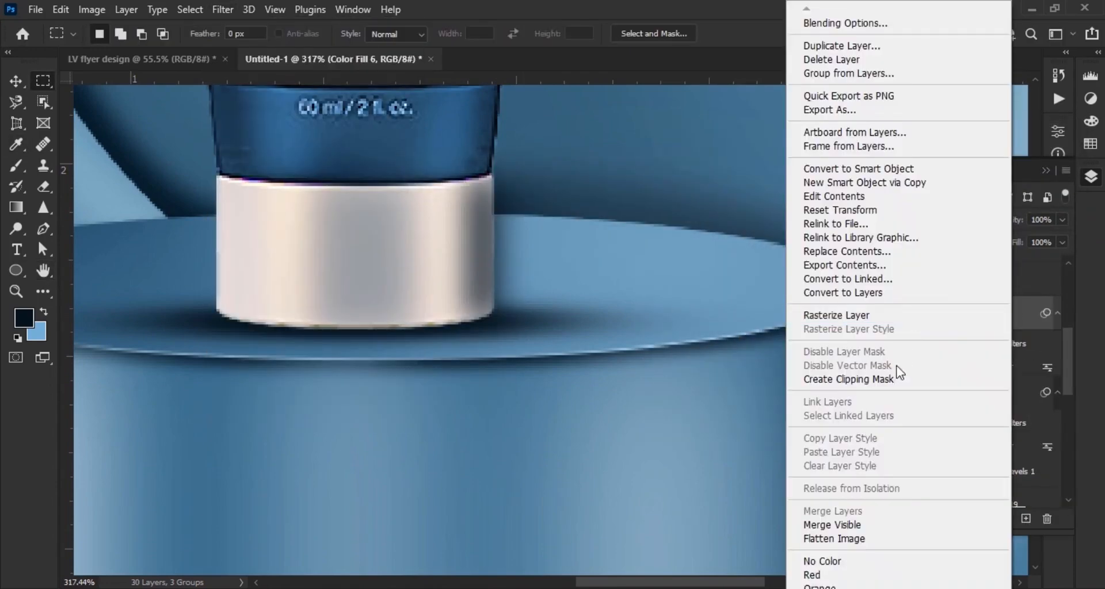
pyautogui.click(896, 379)
pyautogui.scroll(1, 999, 345)
pyautogui.scroll(-2, 990, 382)
pyautogui.moveTo(985, 280); pyautogui.dragTo(1026, 411)
pyautogui.rightClick(1017, 352)
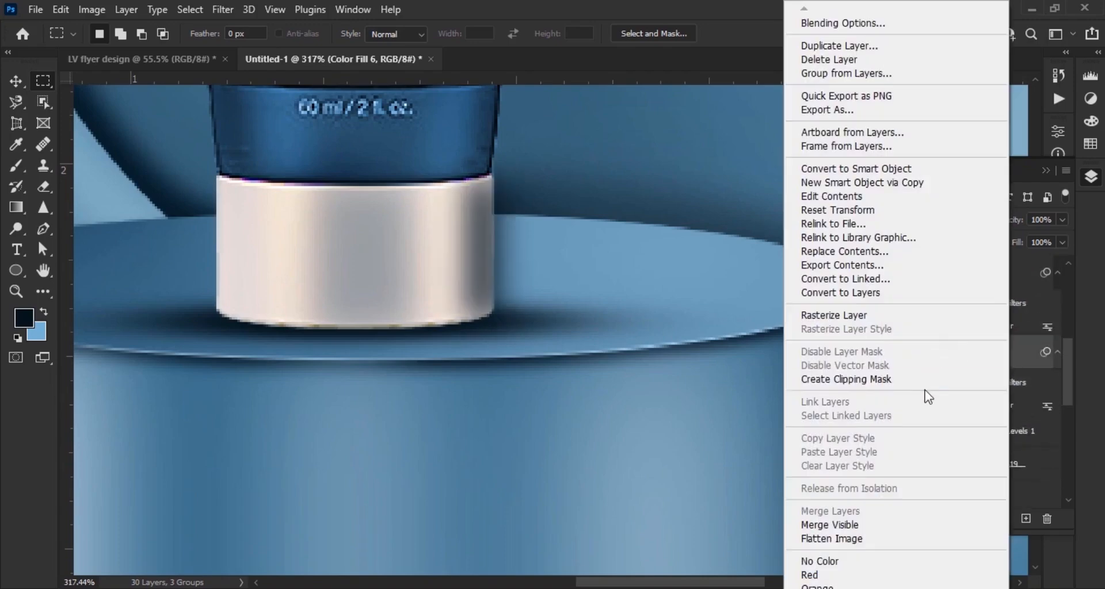
pyautogui.click(924, 380)
# - Lower the opacity of the blurred shading strip on the cap's right edge
pyautogui.moveTo(1015, 220); pyautogui.dragTo(977, 254)
pyautogui.scroll(-8, 341, 320)
pyautogui.scroll(4, 438, 339)
pyautogui.press('v')
pyautogui.click(450, 325)
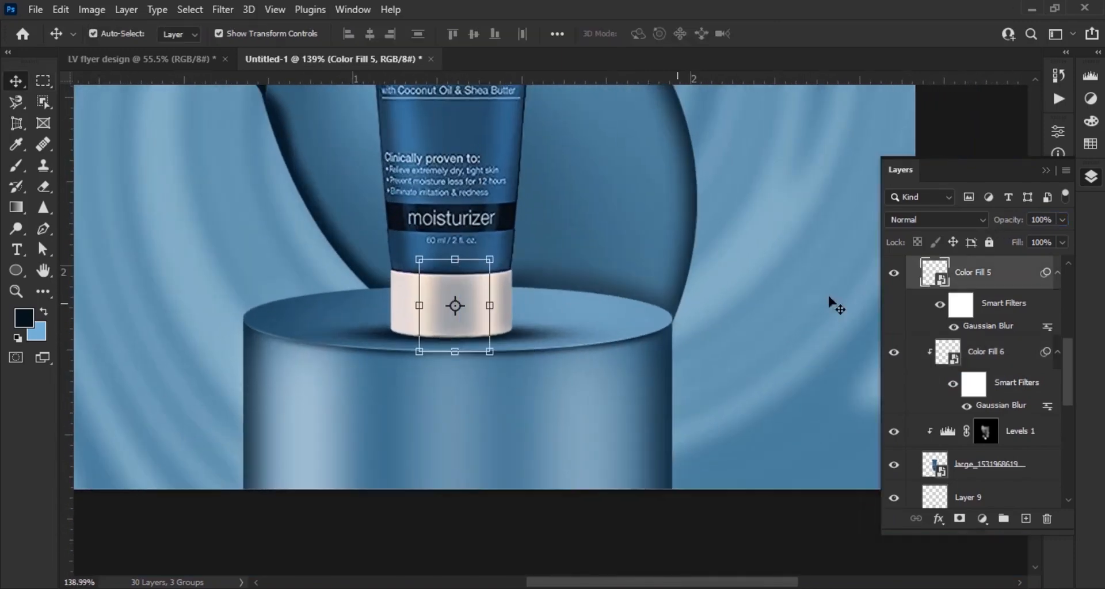
pyautogui.click(537, 561)
pyautogui.scroll(-9, 504, 437)
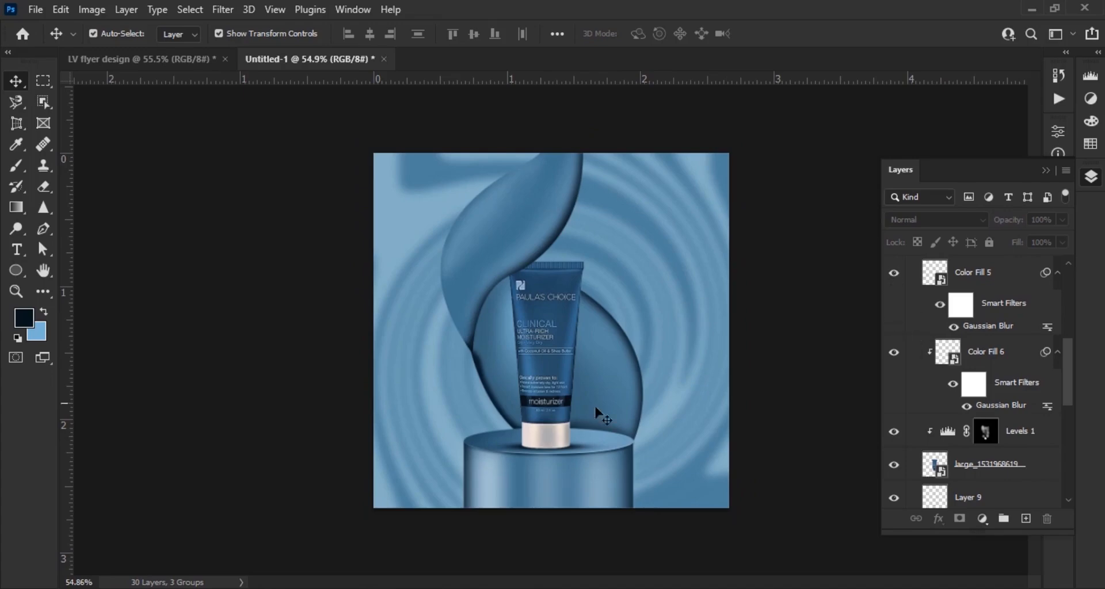
# - On a new clipped layer, select a narrow strip along the cap's left edge and fill it with a dark Solid Color
pyautogui.scroll(8, 529, 455)
pyautogui.click(1025, 518)
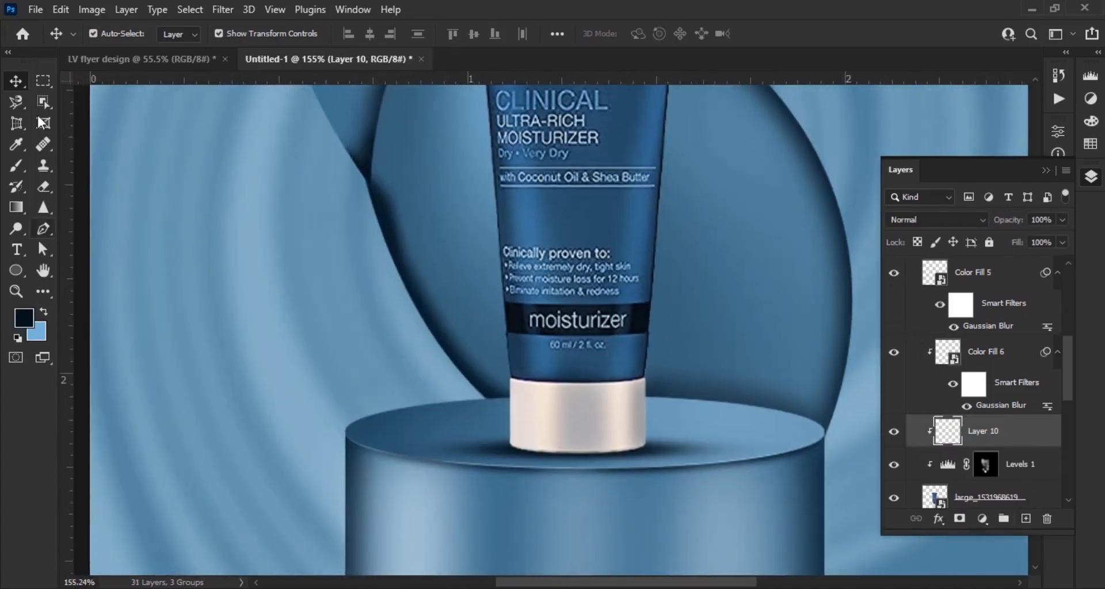
pyautogui.click(43, 81)
pyautogui.scroll(2, 538, 396)
pyautogui.moveTo(524, 476); pyautogui.dragTo(527, 477)
pyautogui.click(982, 518)
pyautogui.click(944, 154)
pyautogui.click(986, 158)
# - Apply a Gaussian Blur to the left-edge strip as a smart object and set its opacity to 45%
pyautogui.click(223, 9)
pyautogui.moveTo(281, 232)
pyautogui.click(461, 293)
pyautogui.click(500, 304)
pyautogui.click(916, 165)
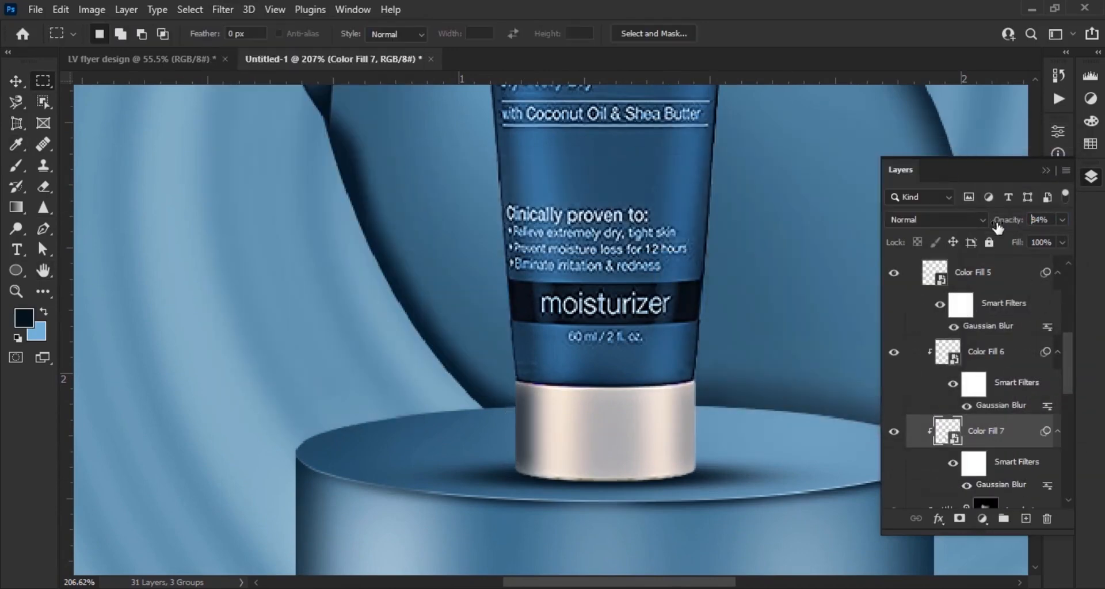
pyautogui.moveTo(1001, 227); pyautogui.dragTo(982, 227)
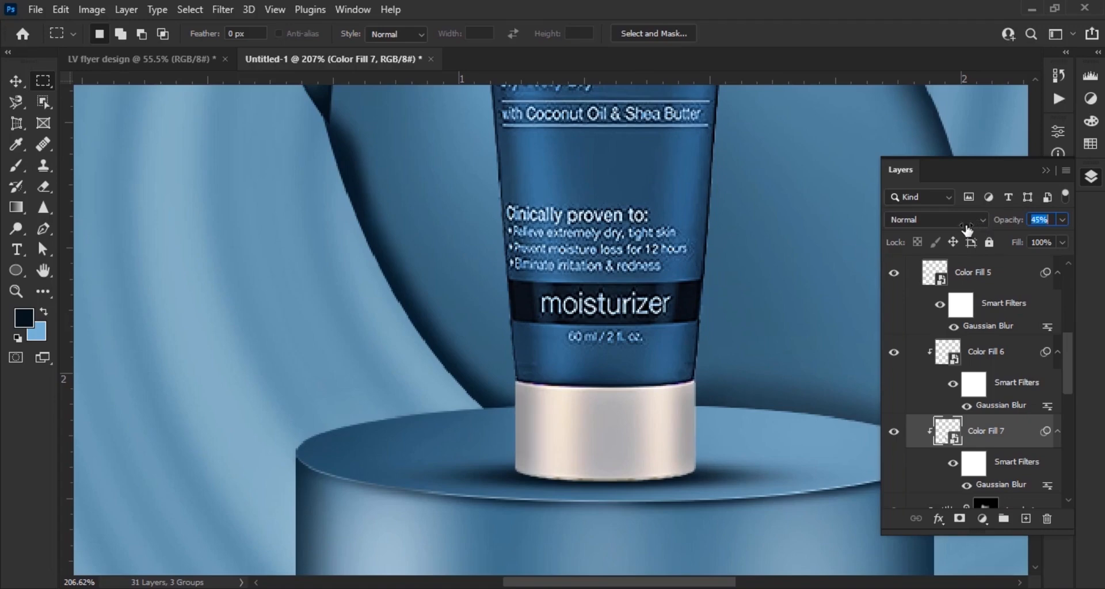
pyautogui.scroll(-12, 460, 377)
pyautogui.click(16, 81)
pyautogui.click(777, 398)
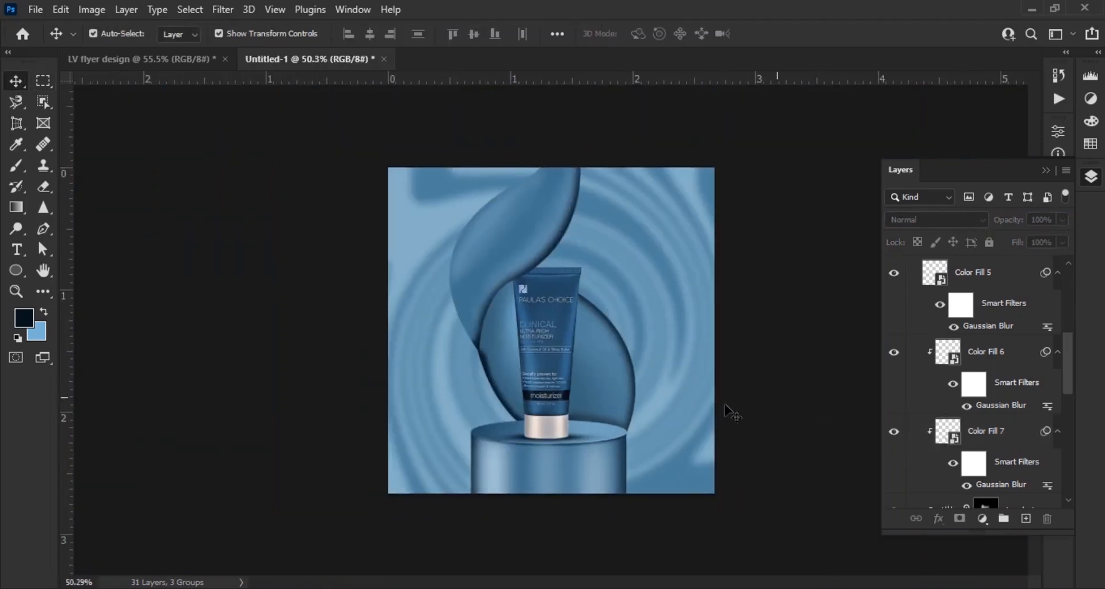
# - Paint white on the Levels mask with a 50 px soft brush at 46% opacity to darken more of the tube's body
pyautogui.scroll(5, 543, 446)
pyautogui.scroll(-3, 973, 465)
pyautogui.scroll(5, 472, 416)
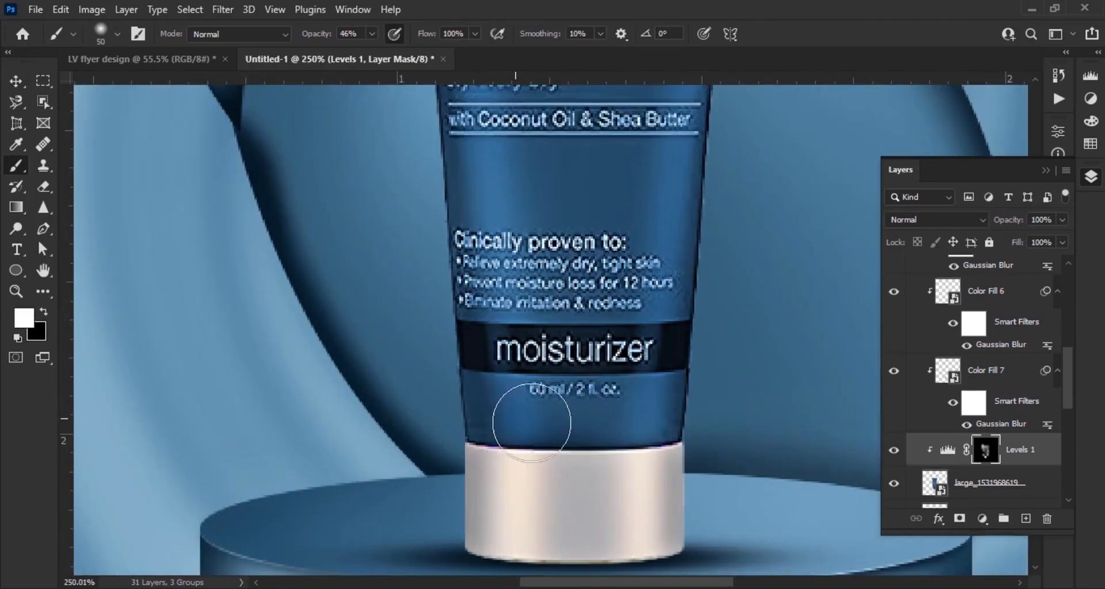
pyautogui.scroll(-5, 500, 393)
pyautogui.scroll(4, 535, 207)
pyautogui.moveTo(570, 158); pyautogui.dragTo(626, 158)
pyautogui.scroll(-7, 529, 243)
pyautogui.scroll(1, 559, 277)
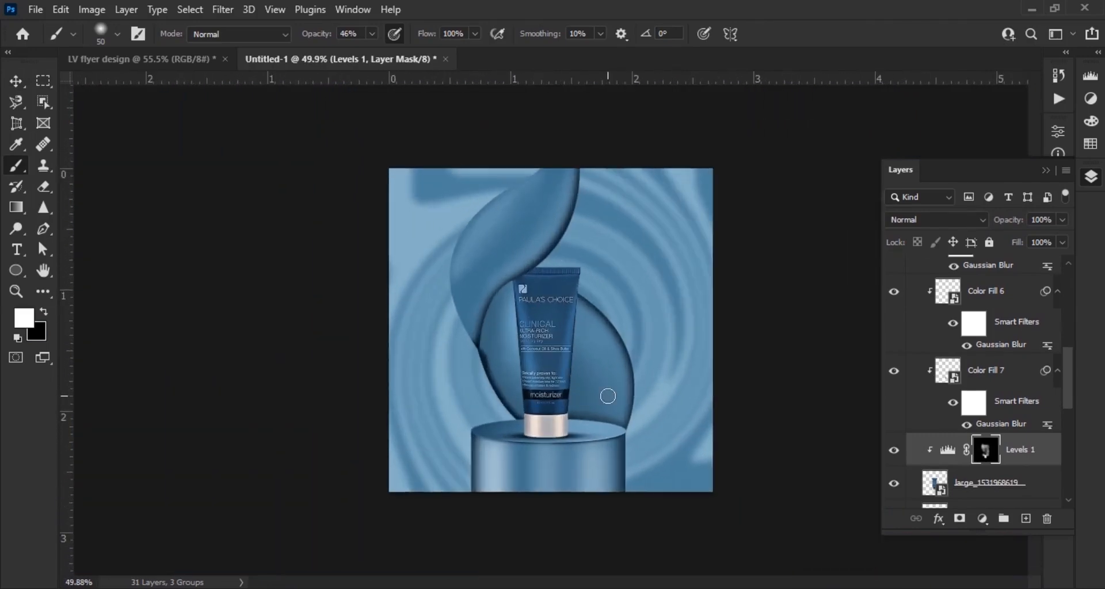
pyautogui.scroll(-1, 607, 395)
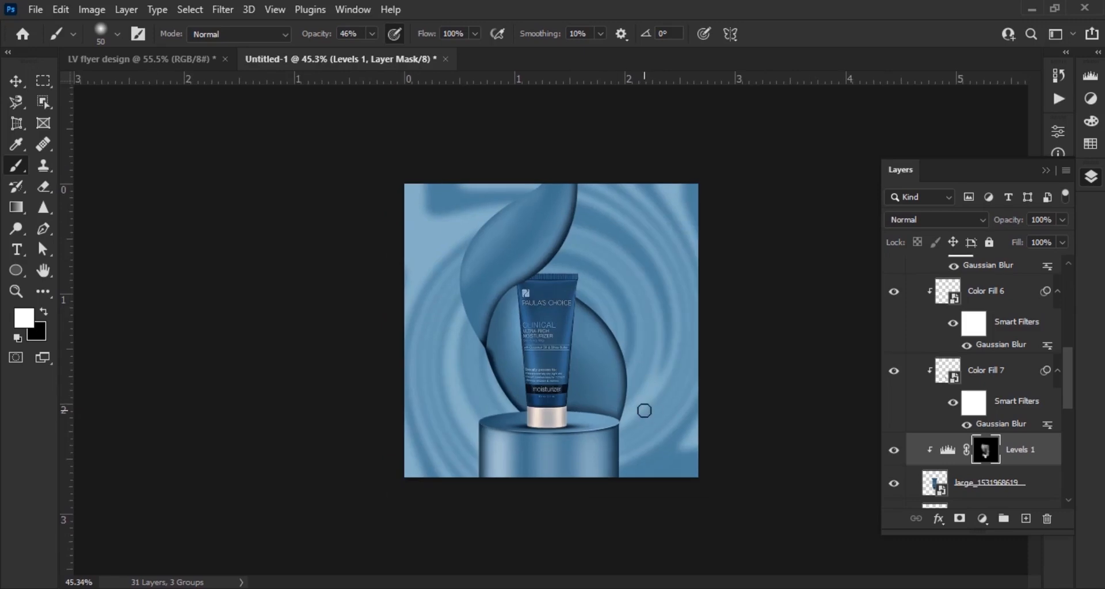
# - Collapse and lock Group 1, and set the foreground color to white
pyautogui.press('v')
pyautogui.scroll(5, 986, 358)
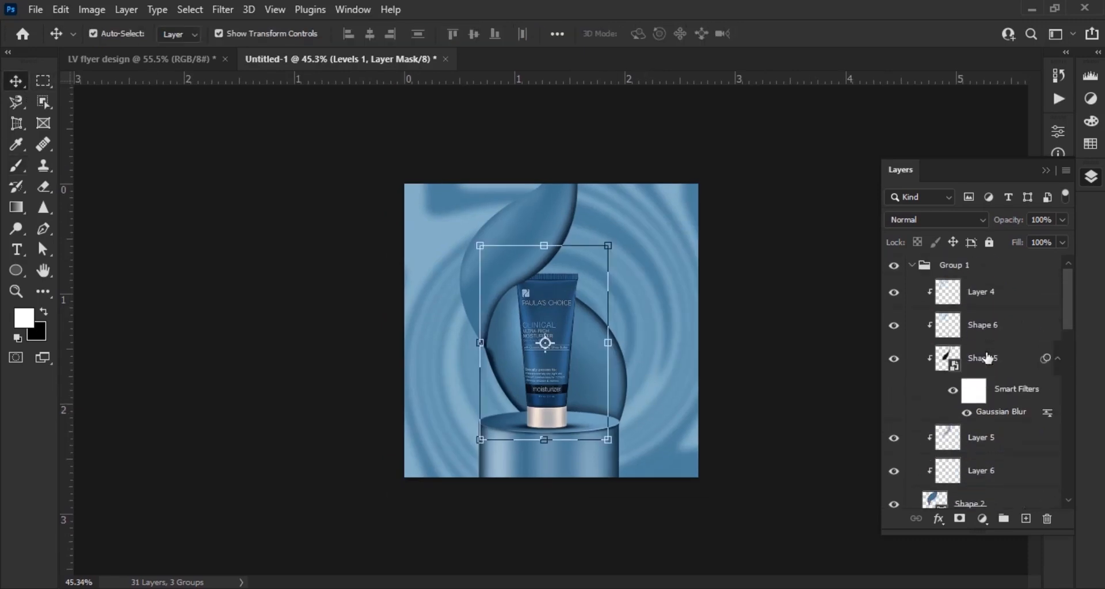
pyautogui.click(914, 266)
pyautogui.click(23, 318)
pyautogui.click(1026, 160)
# - Add the white title "CLINICAL" in Adobe Caslon Pro above the tube and scale it up to about 35 pt
pyautogui.click(17, 249)
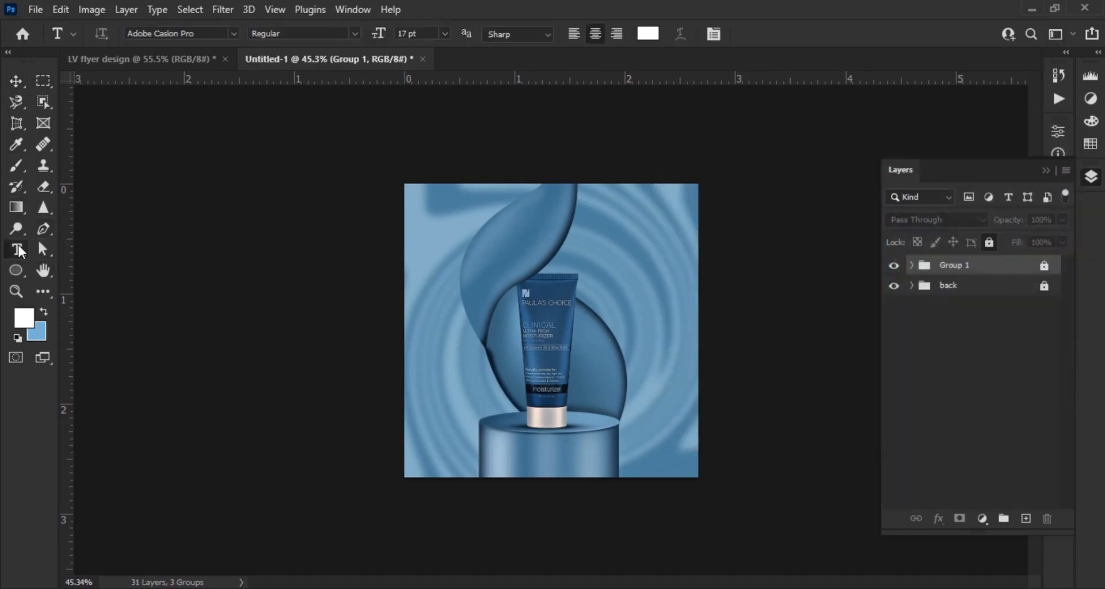
pyautogui.click(542, 279)
pyautogui.write('CLINI')
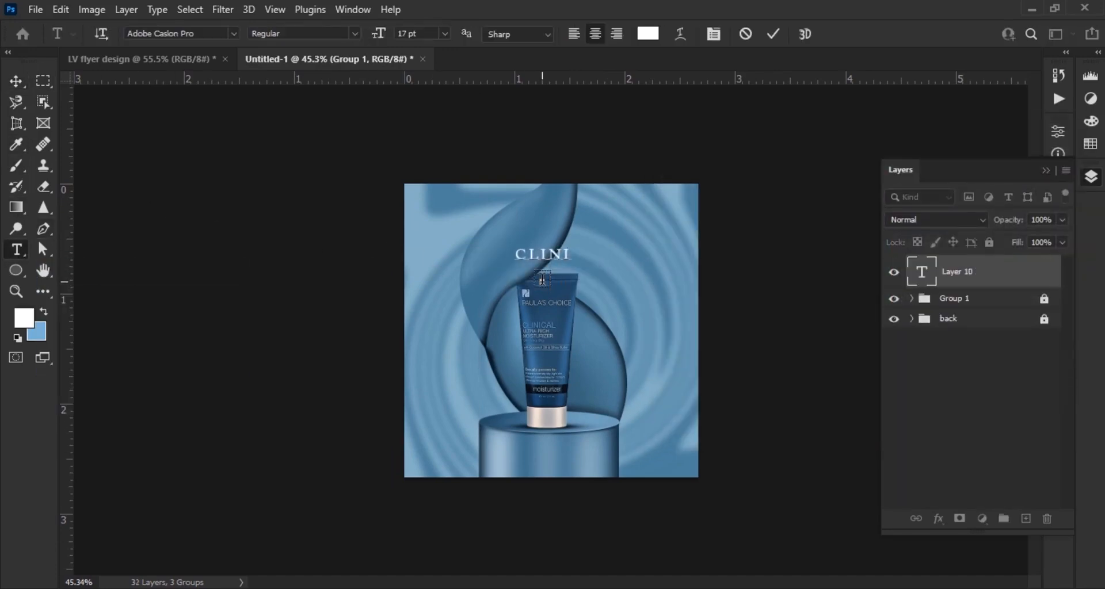
pyautogui.click(16, 81)
pyautogui.moveTo(591, 248); pyautogui.dragTo(690, 226)
pyautogui.scroll(6, 562, 230)
pyautogui.moveTo(688, 365); pyautogui.dragTo(676, 314)
pyautogui.press('Return')
# - Set the title's letter tracking to 90 and reposition the text above the tube
pyautogui.click(1058, 277)
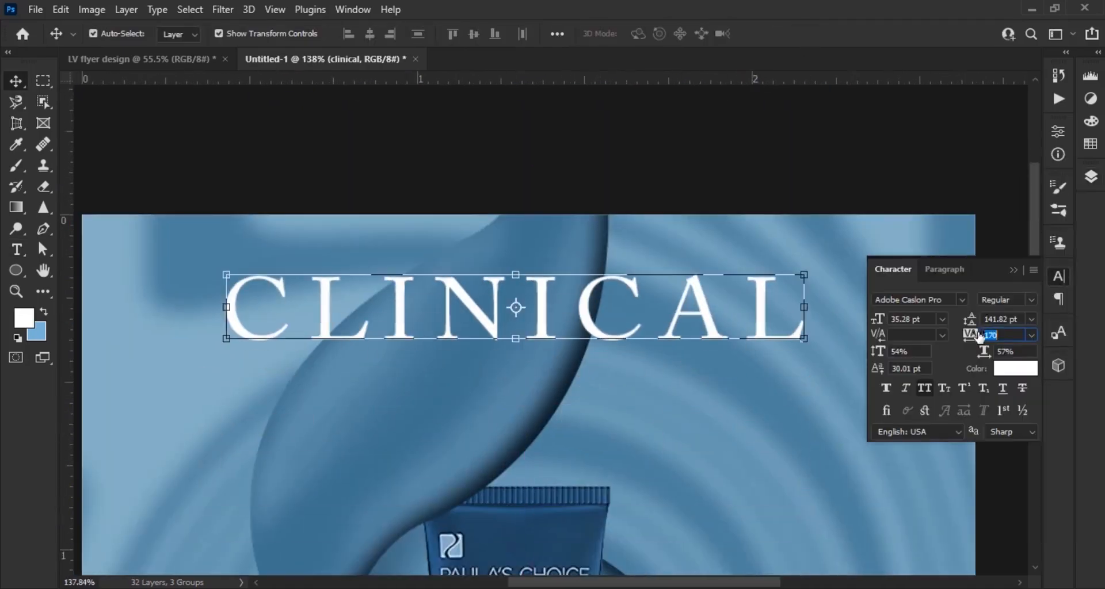
pyautogui.moveTo(980, 333); pyautogui.dragTo(973, 334)
pyautogui.moveTo(719, 307); pyautogui.dragTo(696, 305)
pyautogui.scroll(-5, 696, 305)
pyautogui.click(694, 299)
pyautogui.scroll(5, 629, 189)
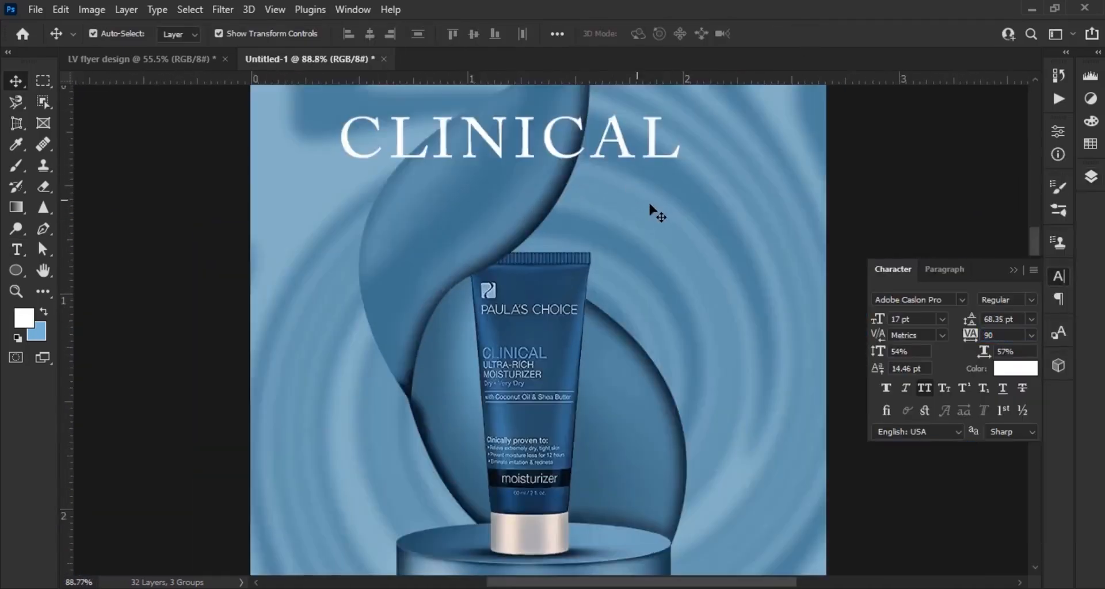
# - Change the "CLINICAL" title's font to Adobe Garamond Pro
pyautogui.click(639, 247)
pyautogui.click(961, 300)
pyautogui.scroll(3, 986, 185)
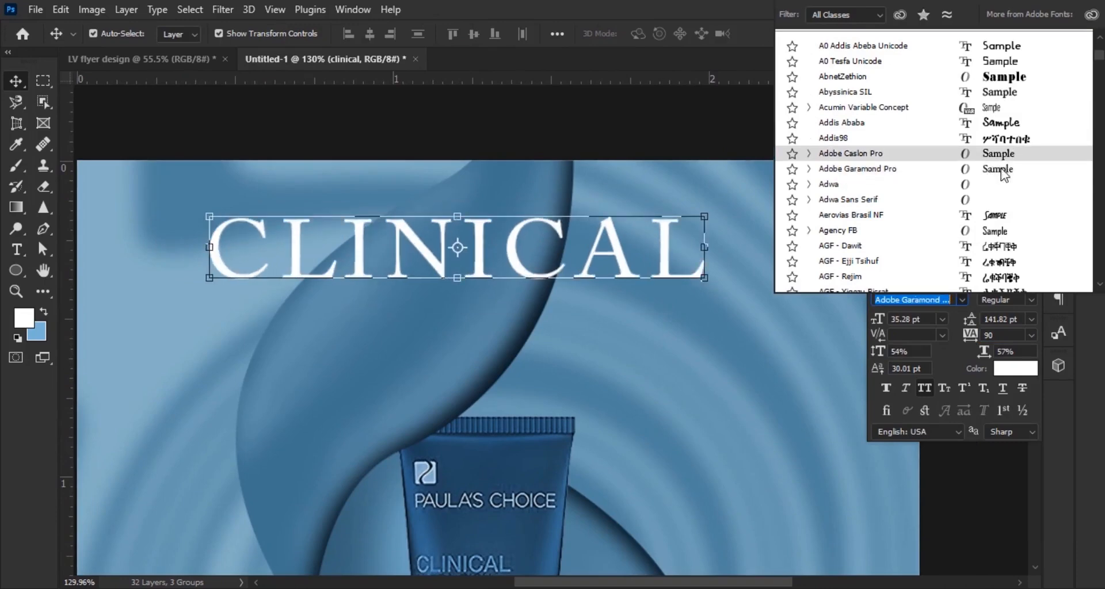
pyautogui.click(1011, 178)
# - Duplicate the title just below itself and replace the copy's text with "MOISTUIZER"
pyautogui.moveTo(617, 260); pyautogui.dragTo(598, 313)
pyautogui.click(16, 250)
pyautogui.doubleClick(497, 311)
pyautogui.click(498, 311)
pyautogui.hotkey('ctrl', 'a')
pyautogui.write('MOISTUIZER')
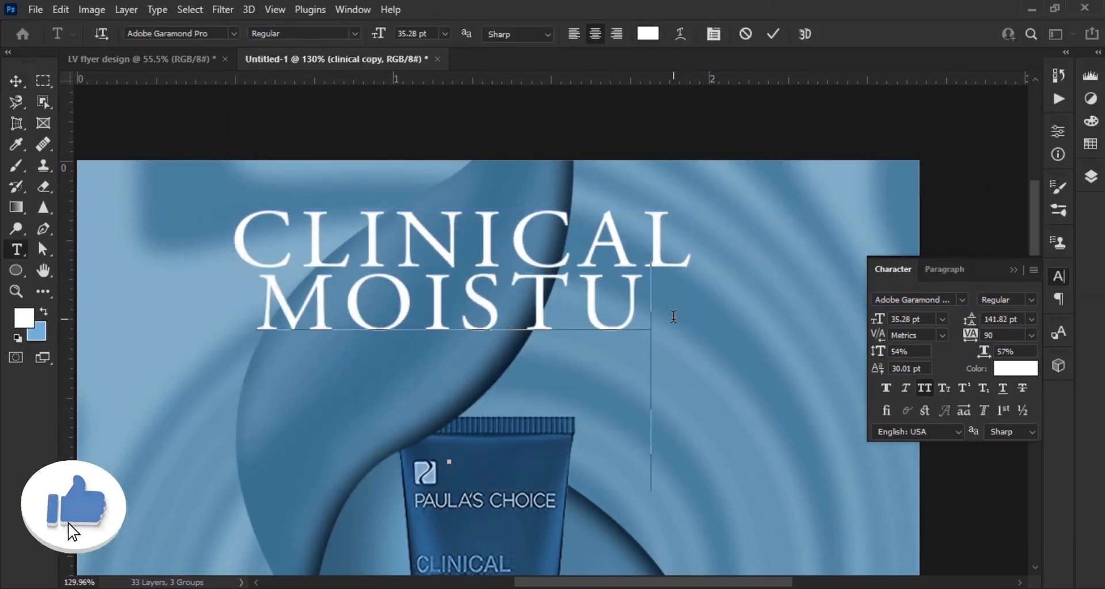
pyautogui.click(774, 35)
# - Scale the "MOISTUIZER" line down to about 14 pt, centered beneath "CLINICAL"
pyautogui.click(16, 81)
pyautogui.hotkey('ctrl', 't')
pyautogui.keyDown('alt'); pyautogui.moveTo(766, 307); pyautogui.dragTo(581, 326); pyautogui.keyUp('alt')
pyautogui.click(803, 33)
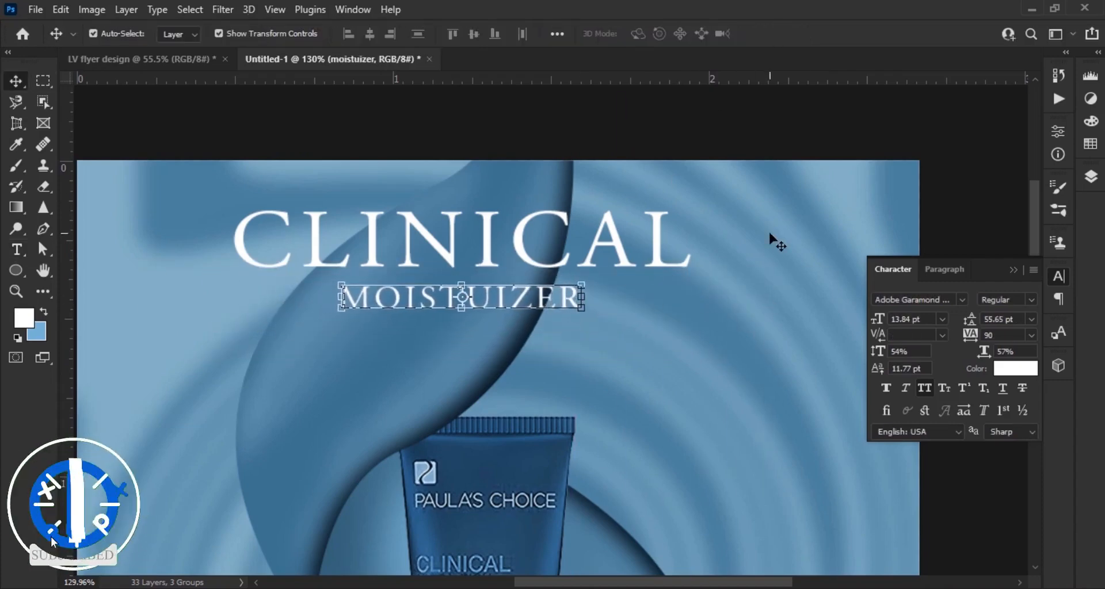
# - Select both text lines and move them together slightly to the right above the tube
pyautogui.hotkey('ctrl', '0')
pyautogui.scroll(-2, 512, 137)
pyautogui.keyDown('shift'); pyautogui.click(596, 183); pyautogui.keyUp('shift')
pyautogui.moveTo(636, 189); pyautogui.dragTo(647, 189)
pyautogui.click(746, 355)
pyautogui.scroll(-1, 806, 357)
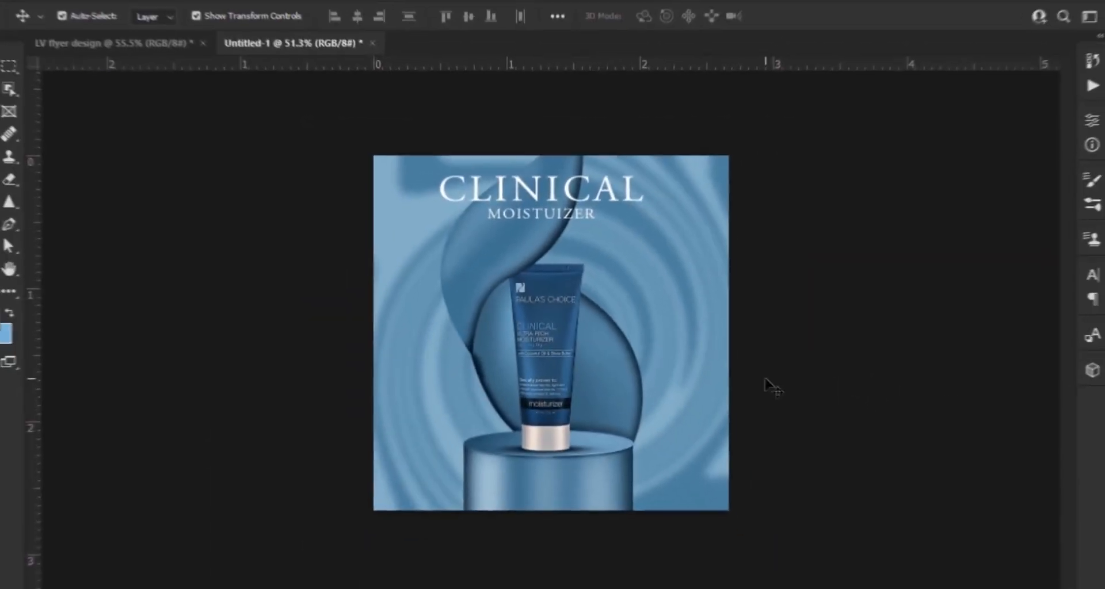